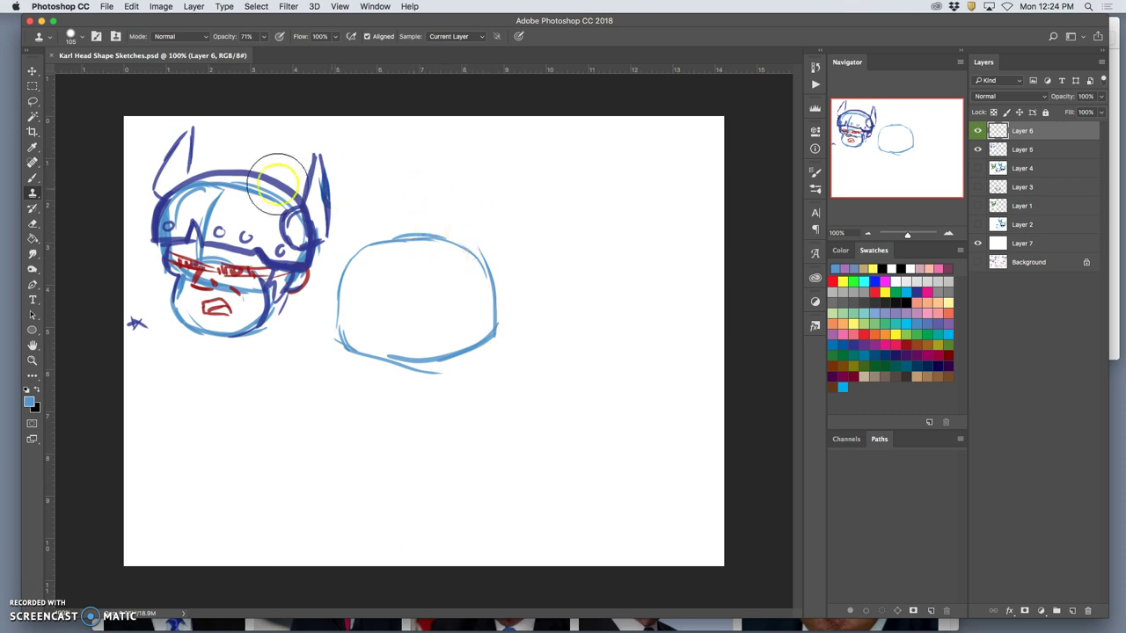
Step: Sketch a tapered blue jaw shape with the Brush beneath the rounded cranium
click(33, 177)
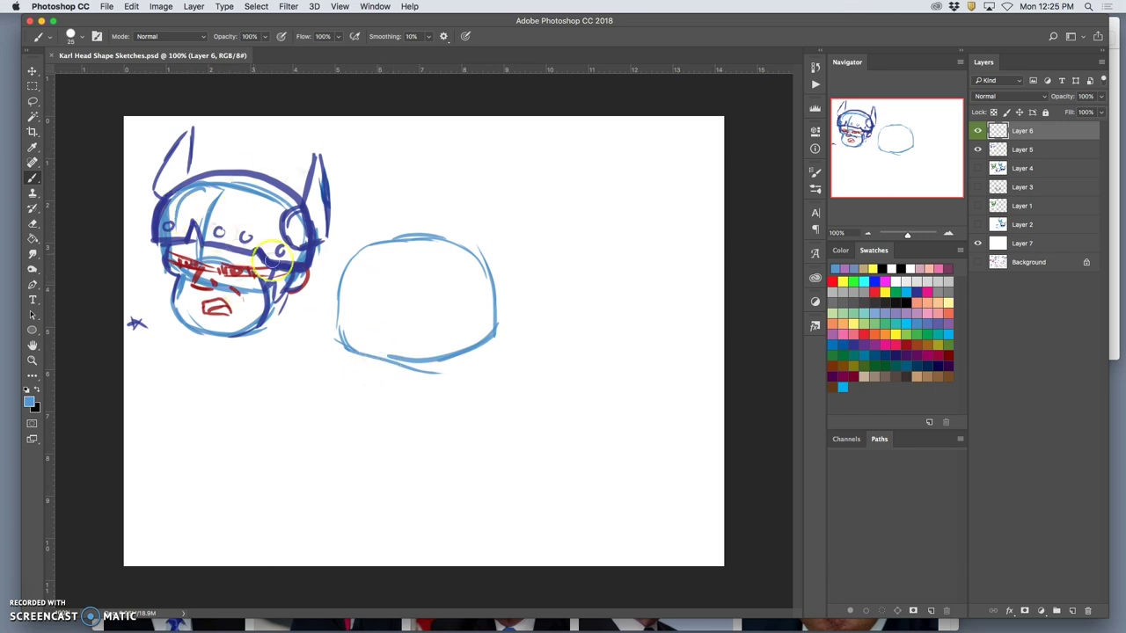
mouse_move(498, 330)
mouse_down()
mouse_move(397, 360)
mouse_move(376, 382)
mouse_move(368, 366)
mouse_move(359, 402)
mouse_move(404, 428)
mouse_move(466, 424)
mouse_up()
mouse_move(457, 362)
mouse_down()
mouse_move(481, 396)
mouse_move(460, 364)
mouse_move(474, 423)
mouse_up()
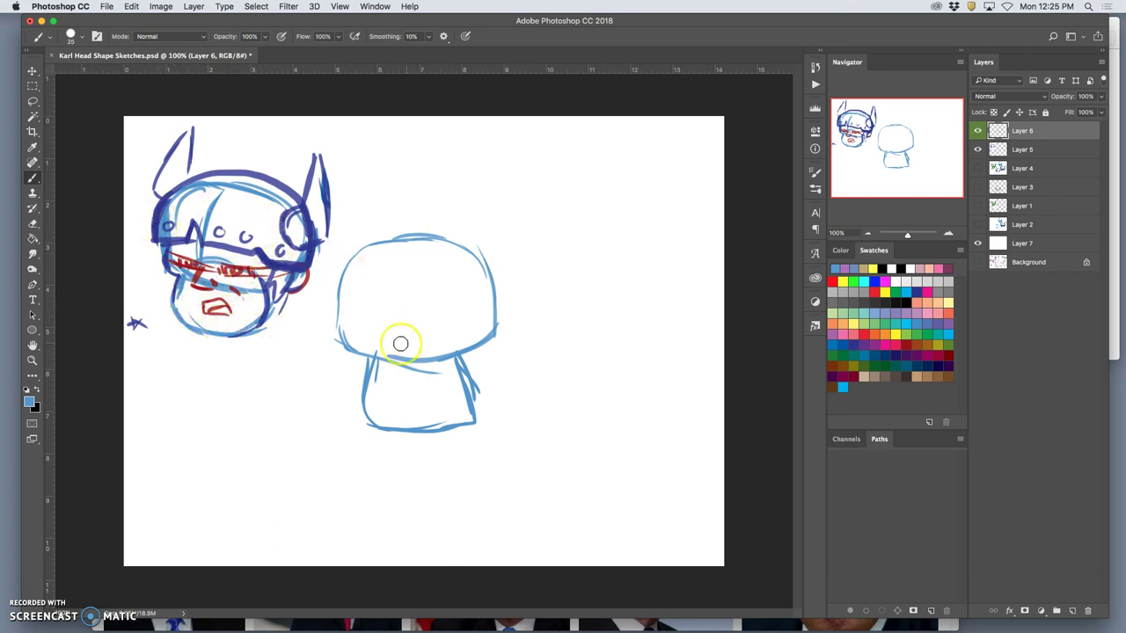
mouse_move(364, 378)
mouse_down()
mouse_move(360, 389)
mouse_move(465, 420)
mouse_up()
Step: Brush horizontal dashed guide lines from the front head's top, cranium base and chin across to the empty area beside it
click(380, 231)
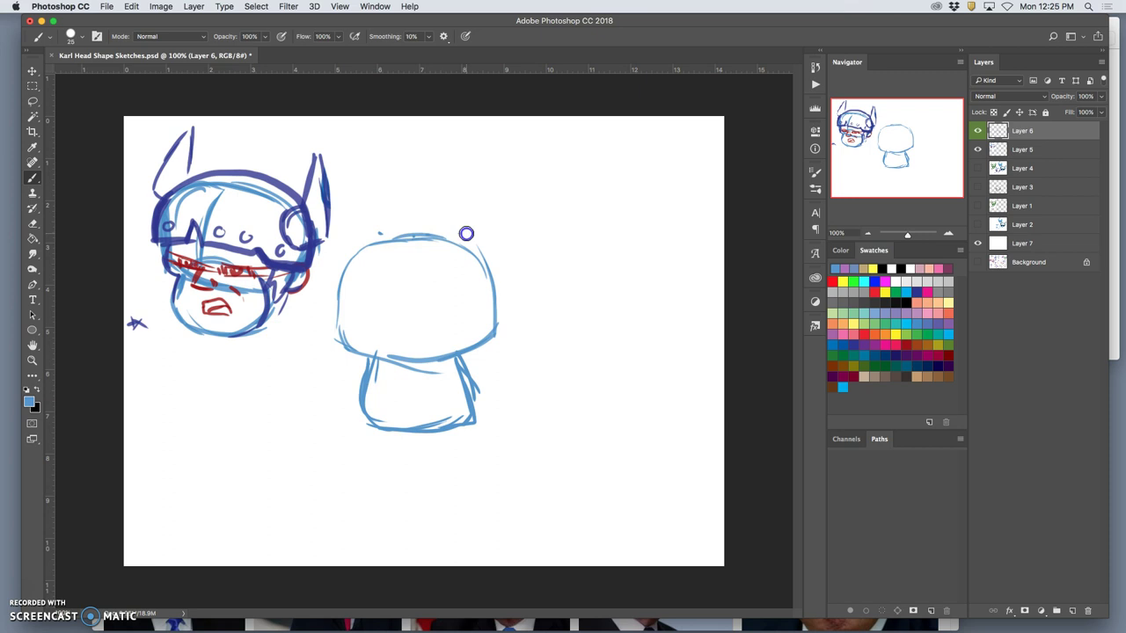
drag(575, 236, 700, 233)
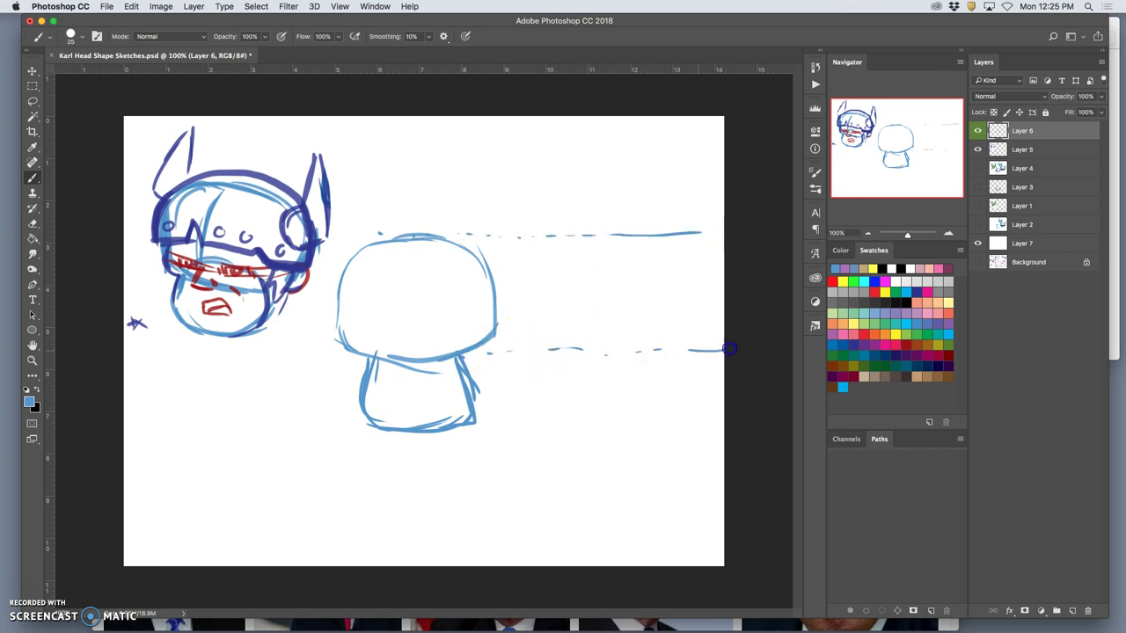
click(472, 425)
drag(490, 423, 497, 422)
drag(604, 417, 620, 421)
drag(698, 414, 705, 414)
click(526, 428)
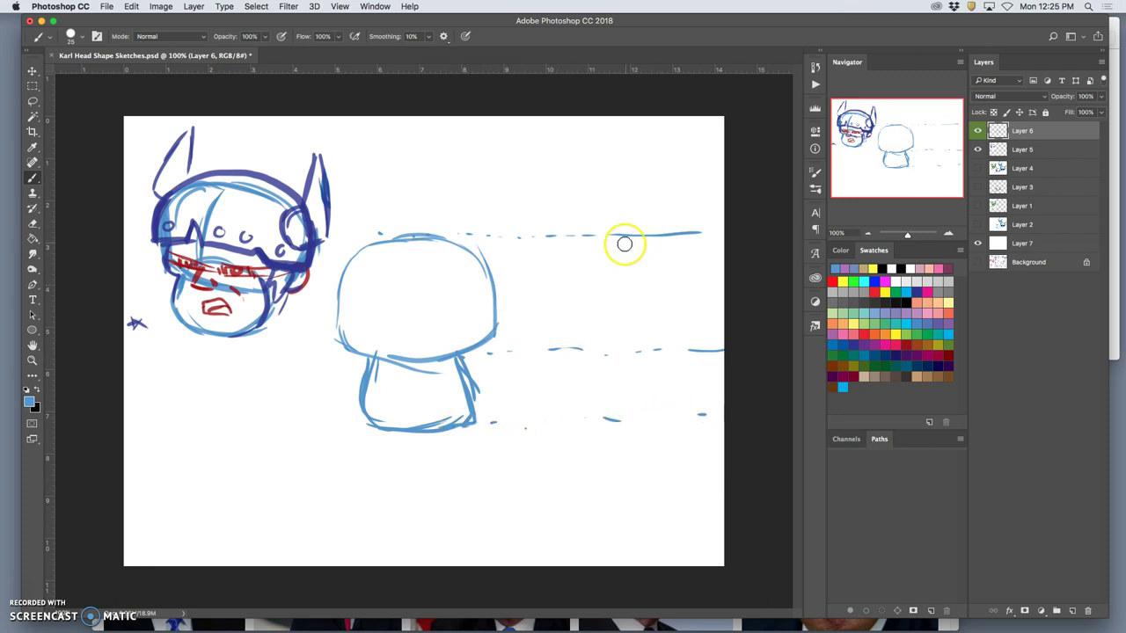
Step: Sketch a side-view head between the guide lines, with a rounded cranium and a narrower jaw below it
drag(604, 243, 537, 303)
mouse_move(545, 255)
mouse_down()
mouse_move(549, 339)
mouse_move(640, 332)
mouse_up()
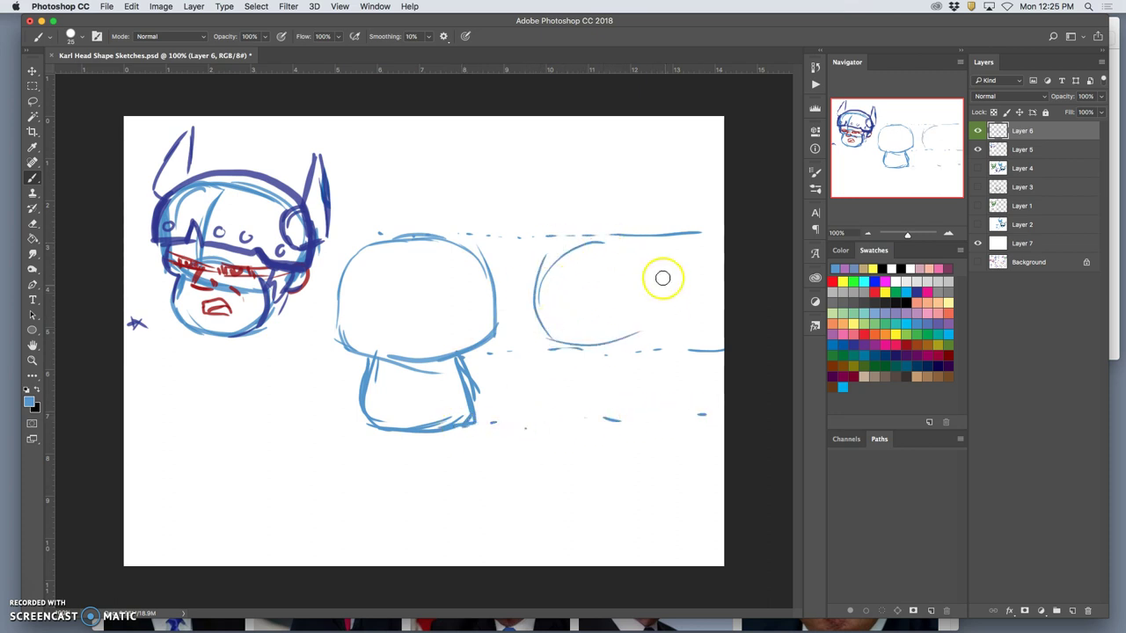
mouse_move(663, 250)
mouse_down()
mouse_move(689, 323)
mouse_move(557, 357)
mouse_move(589, 242)
mouse_move(649, 244)
mouse_up()
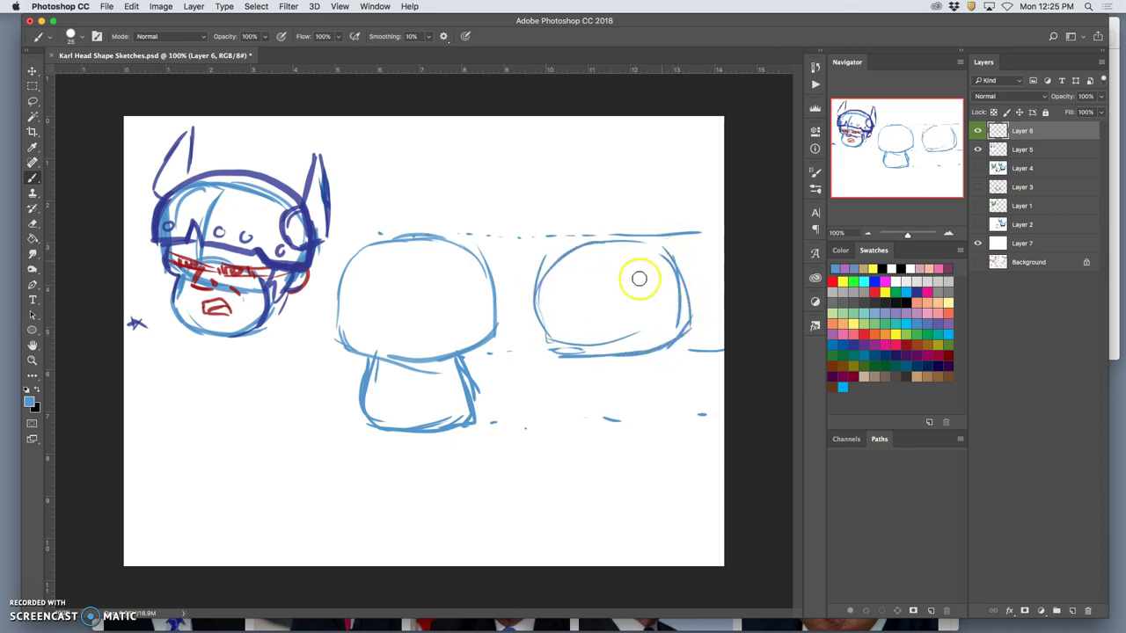
mouse_move(544, 338)
mouse_down()
mouse_move(550, 417)
mouse_move(620, 411)
mouse_up()
mouse_move(633, 363)
mouse_down()
mouse_move(628, 401)
mouse_move(628, 369)
mouse_move(639, 387)
mouse_up()
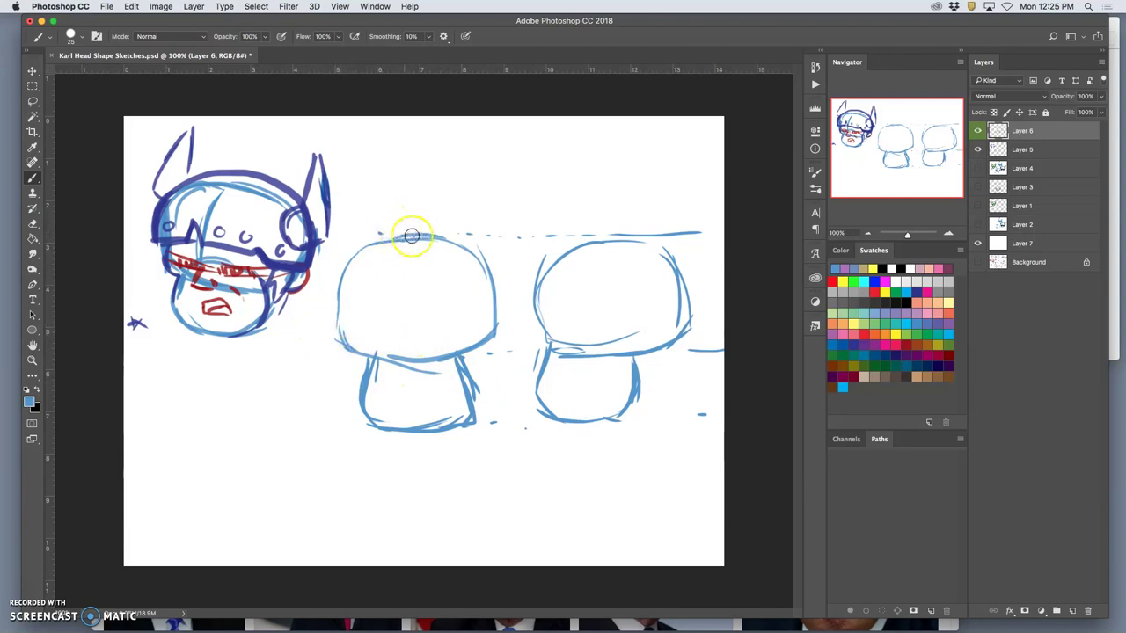
Step: On a new layer, mark the top and chin of both heads with short crimson dashes
click(900, 339)
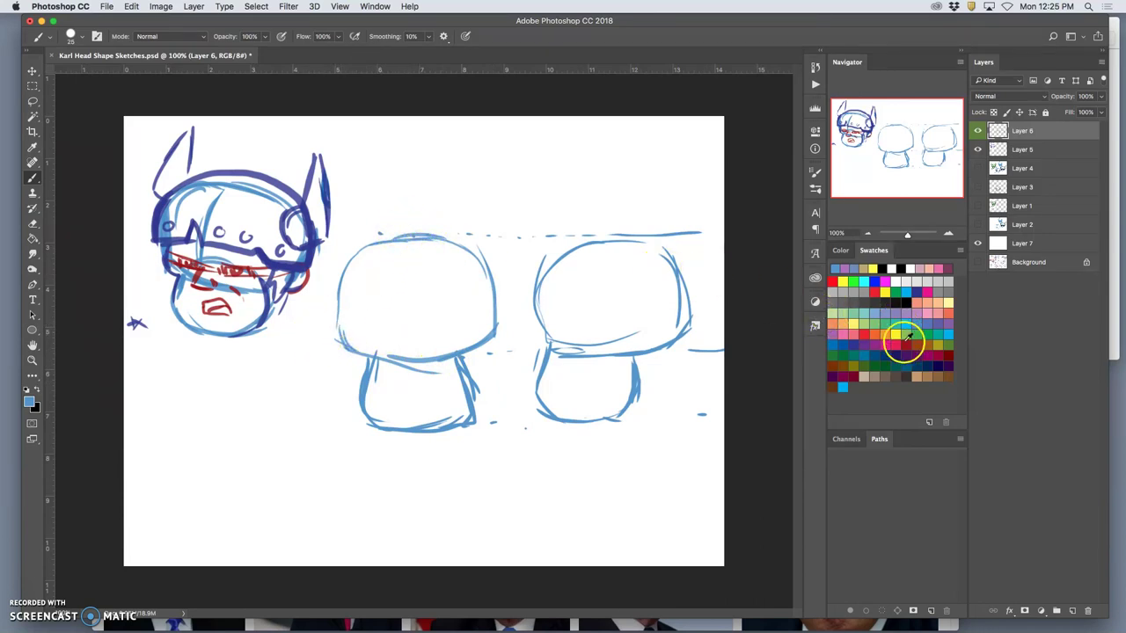
click(1071, 611)
drag(405, 234, 418, 236)
drag(407, 430, 420, 430)
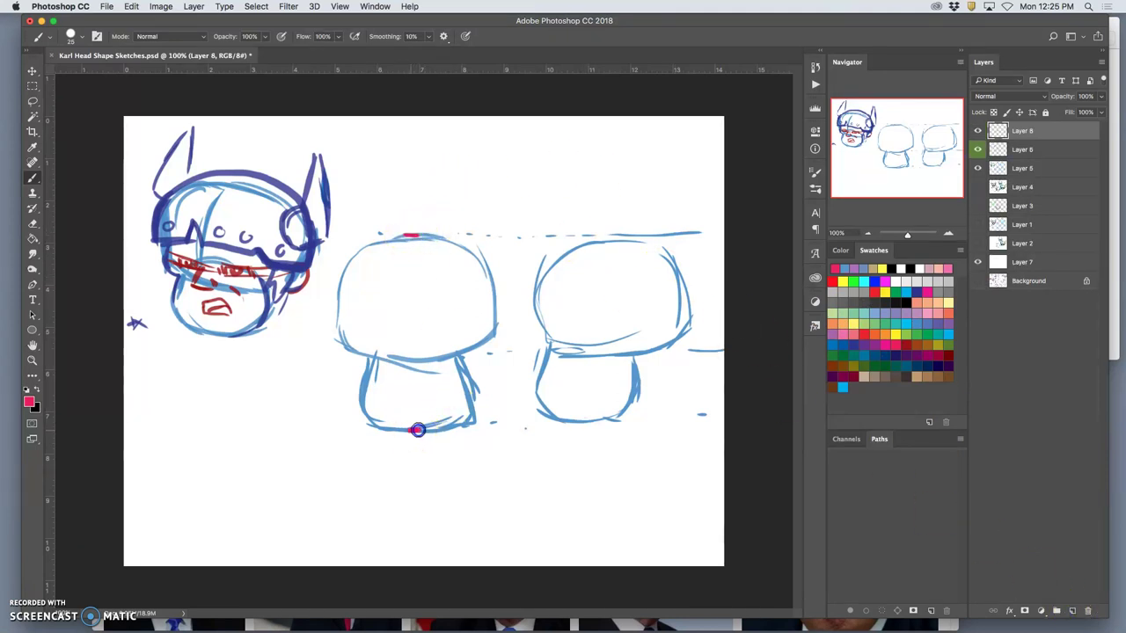
drag(601, 236, 613, 237)
drag(589, 422, 601, 422)
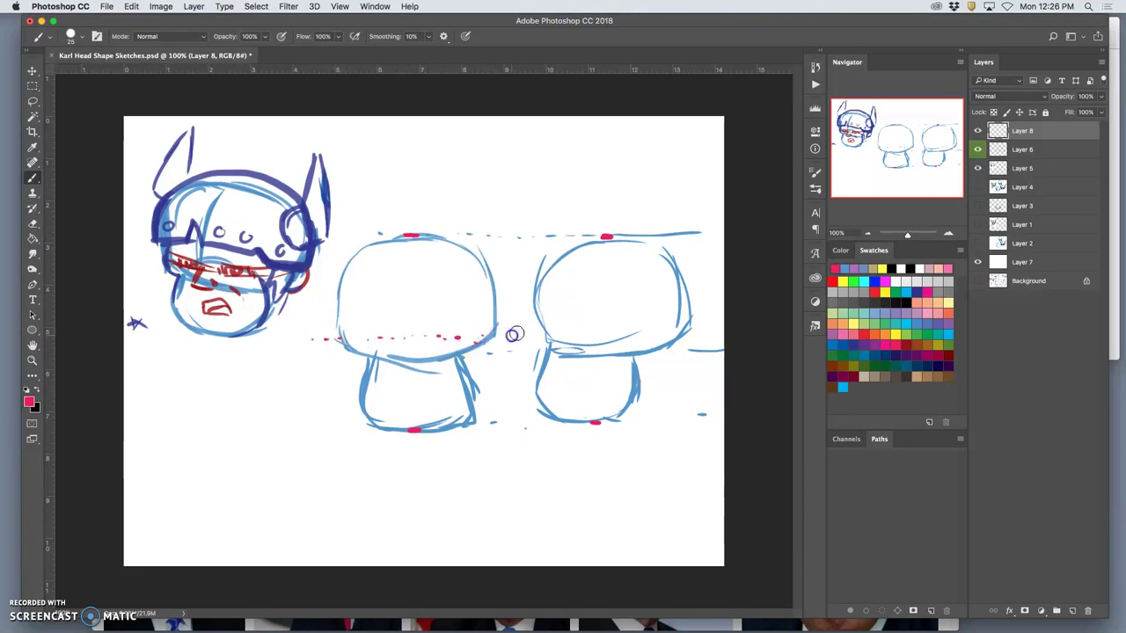
Step: Extend the crimson eye line across the side-view head and label it "eye" beside the front-view head
drag(611, 328, 672, 322)
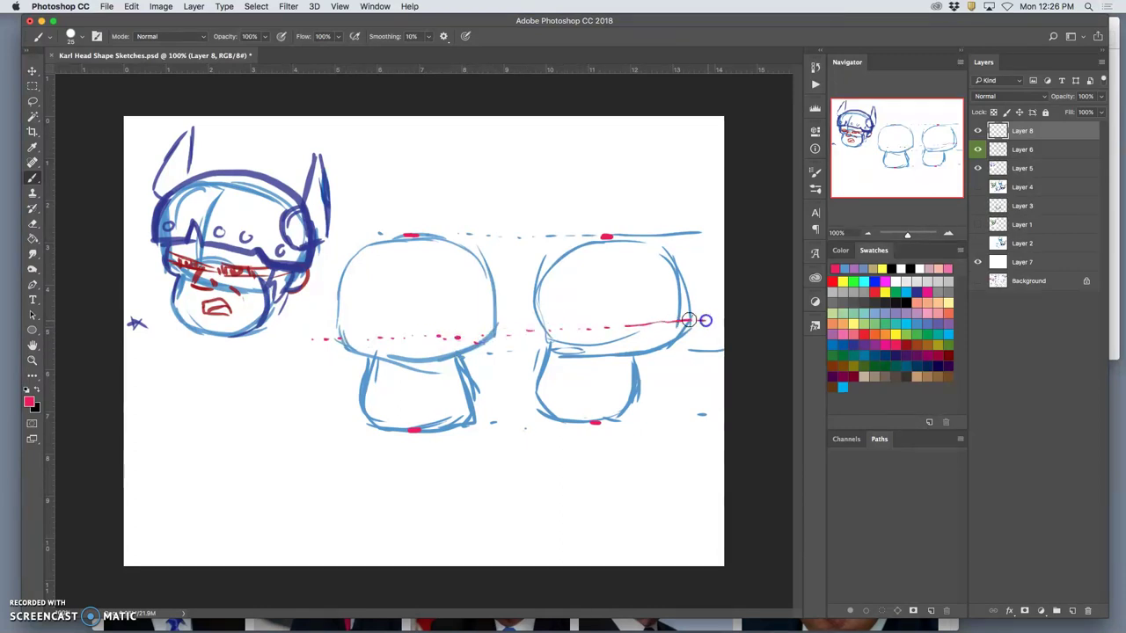
click(286, 334)
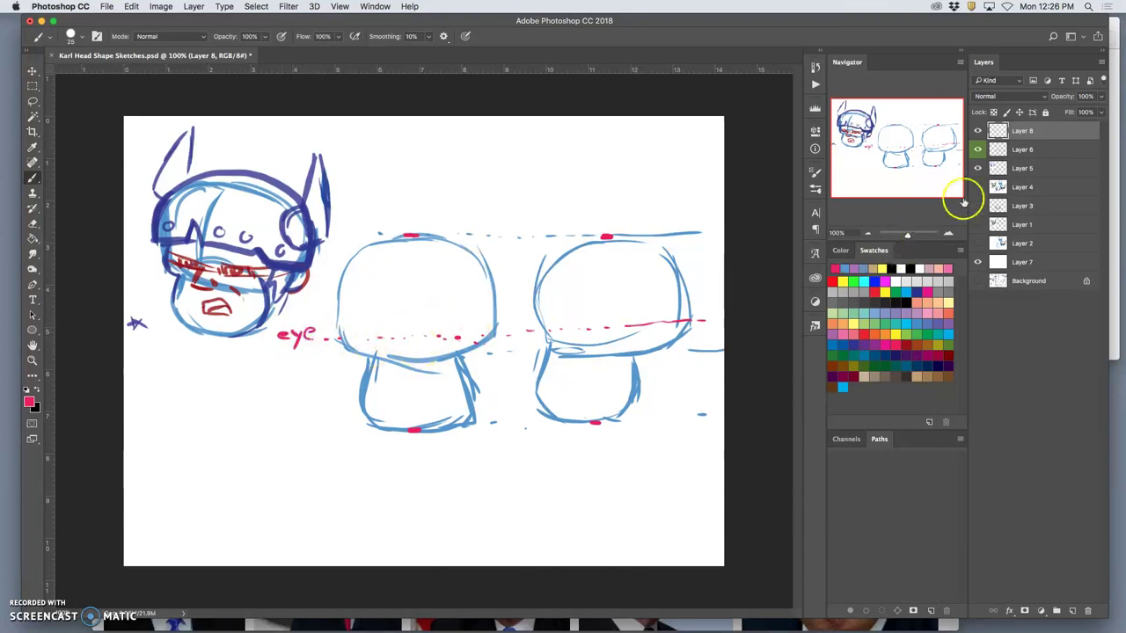
Step: On another new layer, sketch the front head's first eye on the eye line in the sampled outline blue
click(1072, 611)
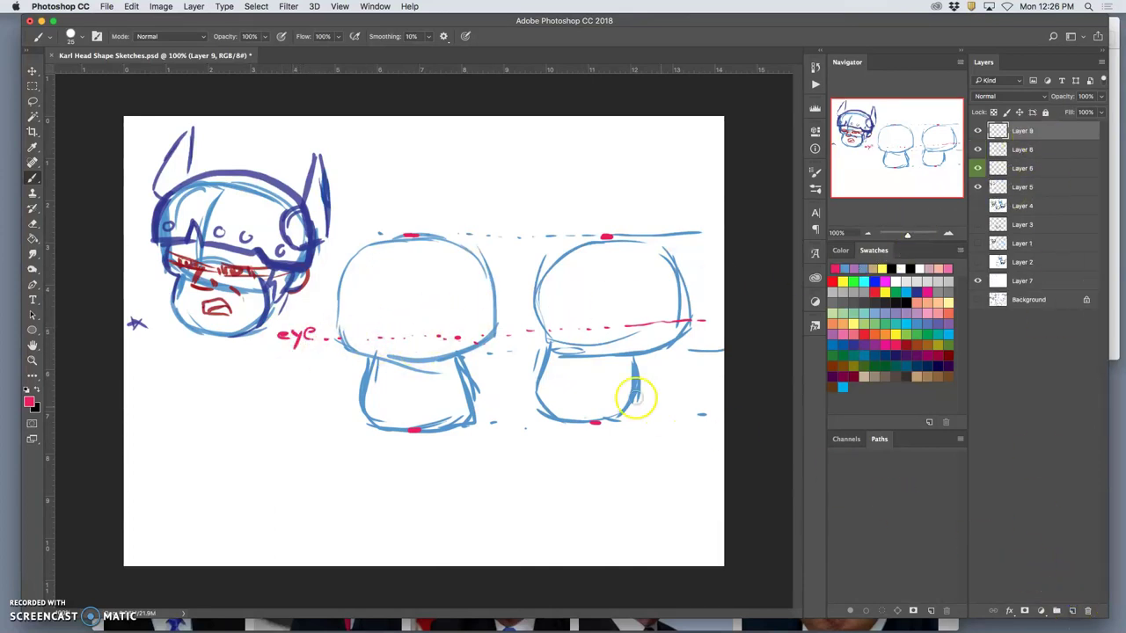
alt+click(365, 387)
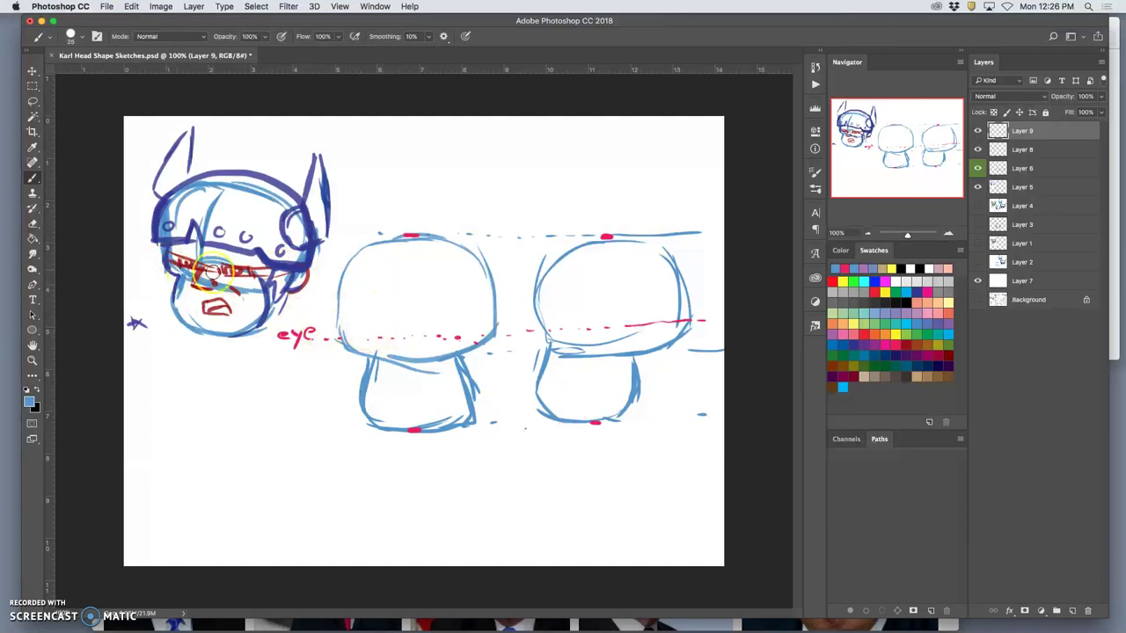
drag(368, 327, 398, 331)
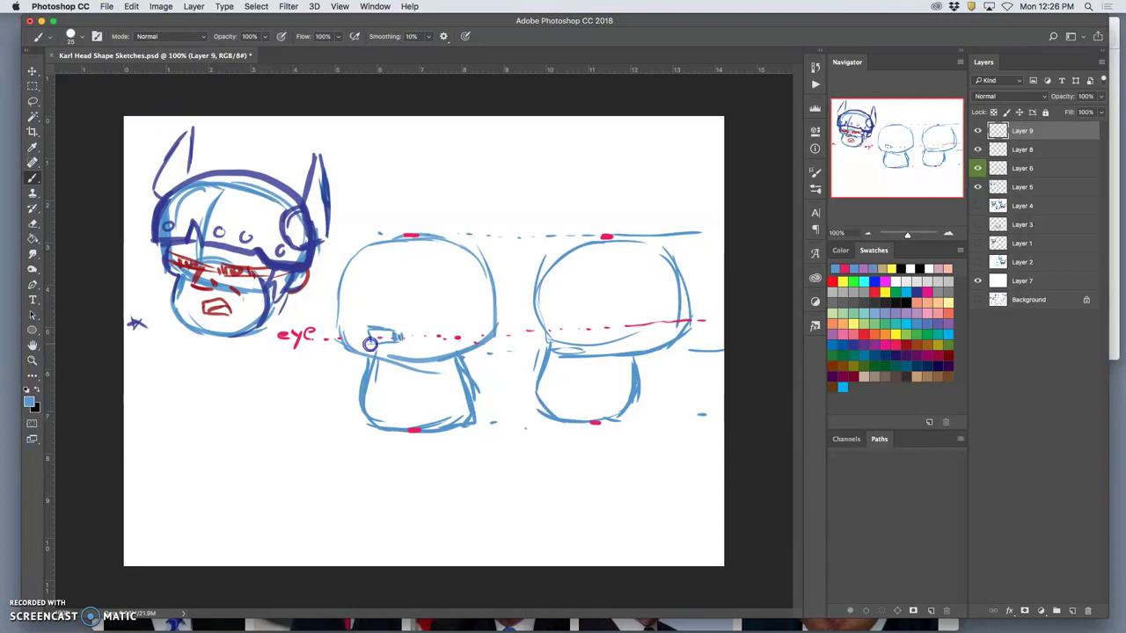
mouse_move(366, 328)
mouse_down()
mouse_move(369, 343)
mouse_move(401, 338)
mouse_up()
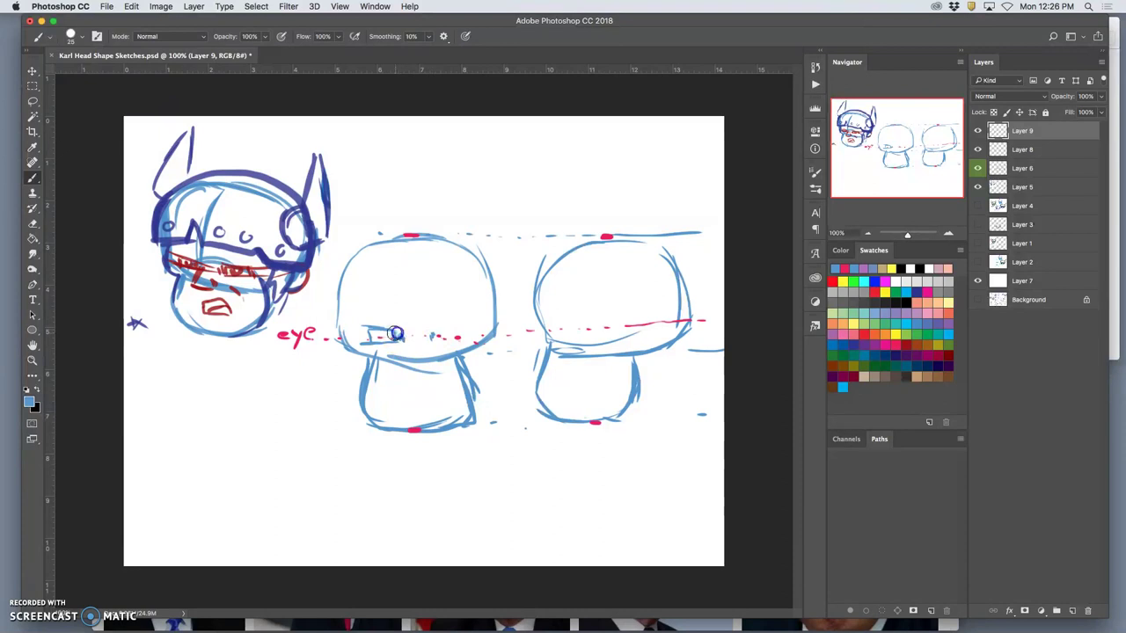
Step: Mark the front head's side edges at eye level and sketch eye-width arcs to space out the second eye
click(339, 348)
drag(339, 329, 343, 342)
drag(490, 331, 490, 324)
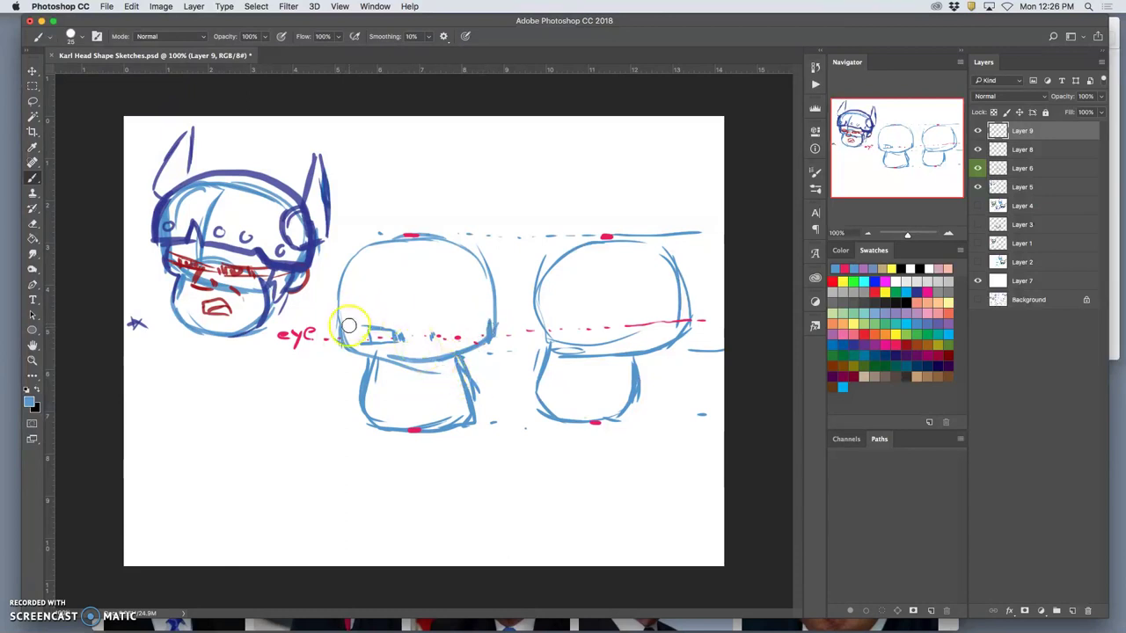
drag(344, 326, 355, 318)
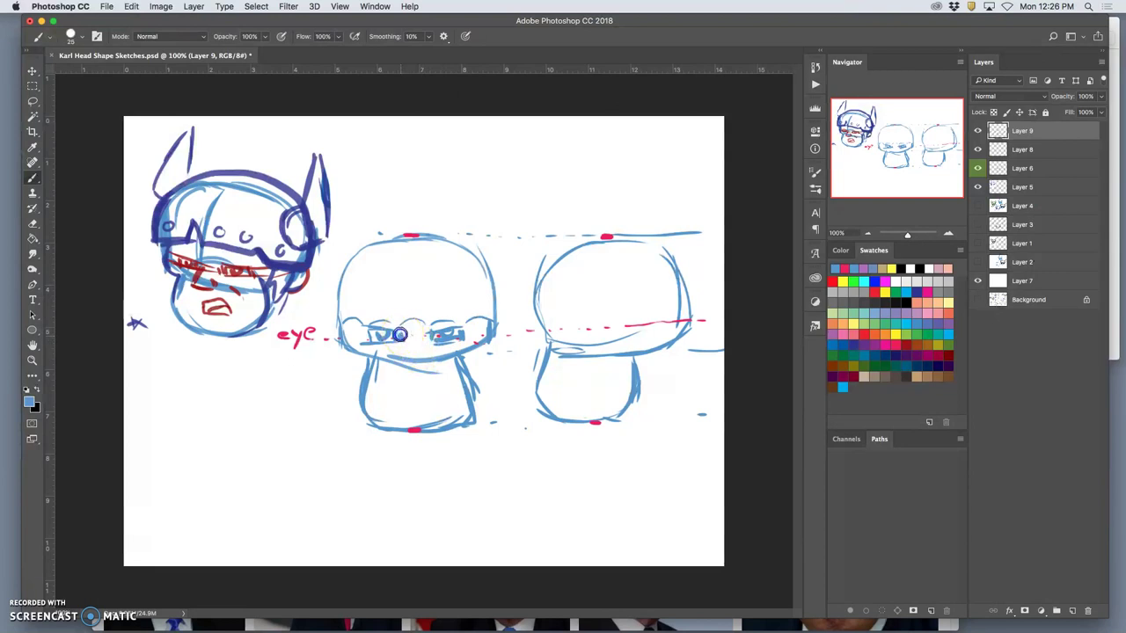
Step: Sketch the front head's nose and mouth, with short guide marks beside the face for nose, mouth and chin levels
click(414, 375)
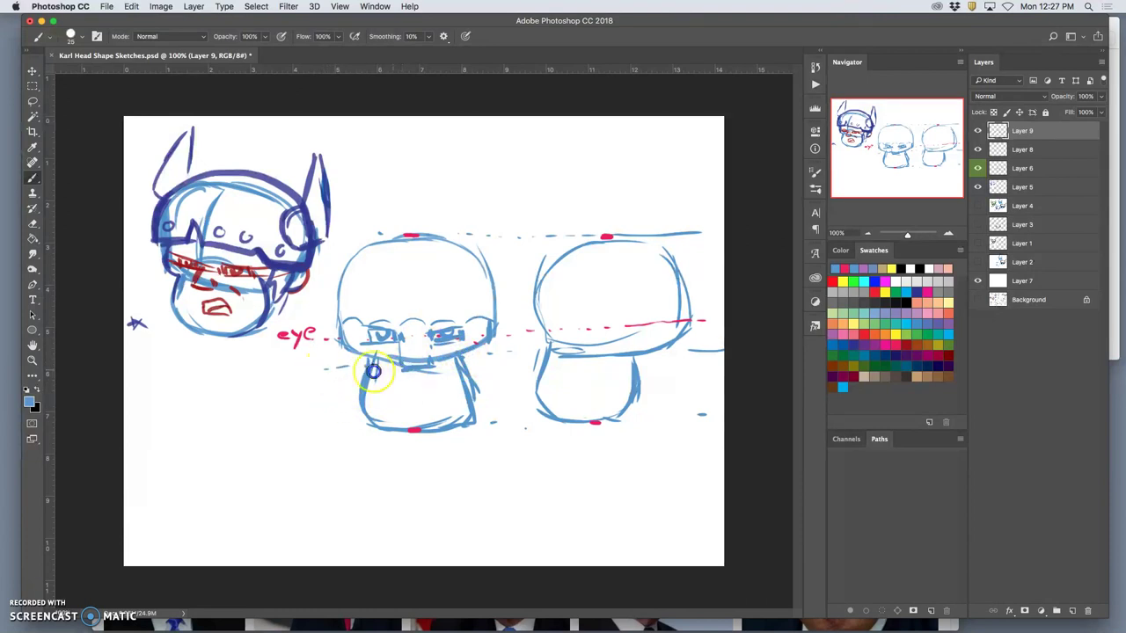
mouse_move(342, 432)
mouse_down()
mouse_move(370, 427)
mouse_move(328, 399)
mouse_move(355, 367)
mouse_up()
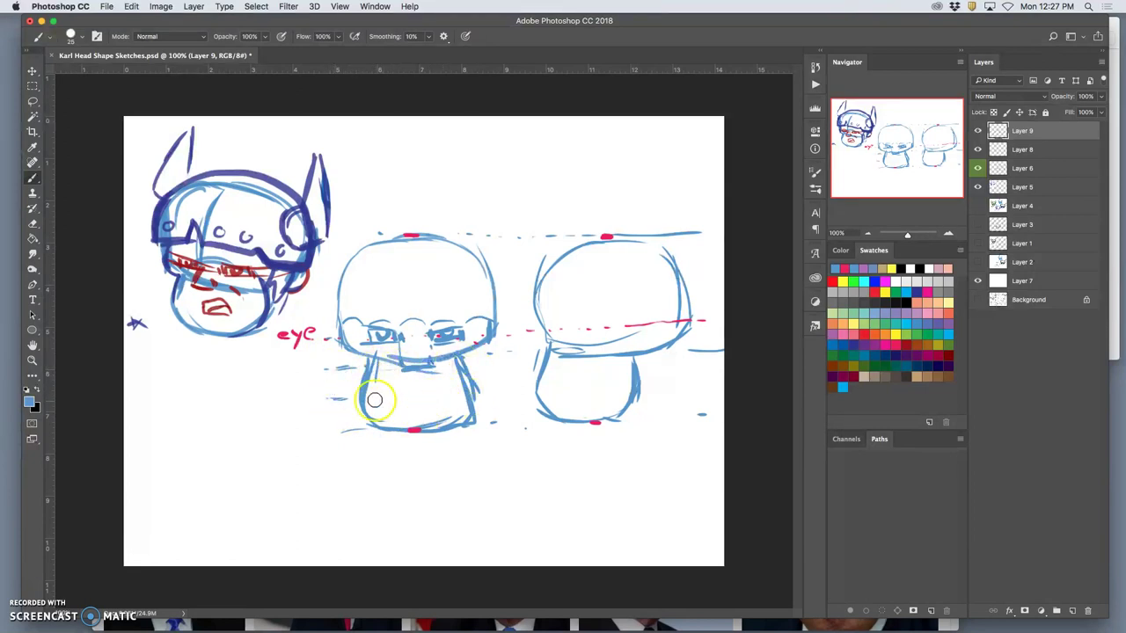
click(390, 389)
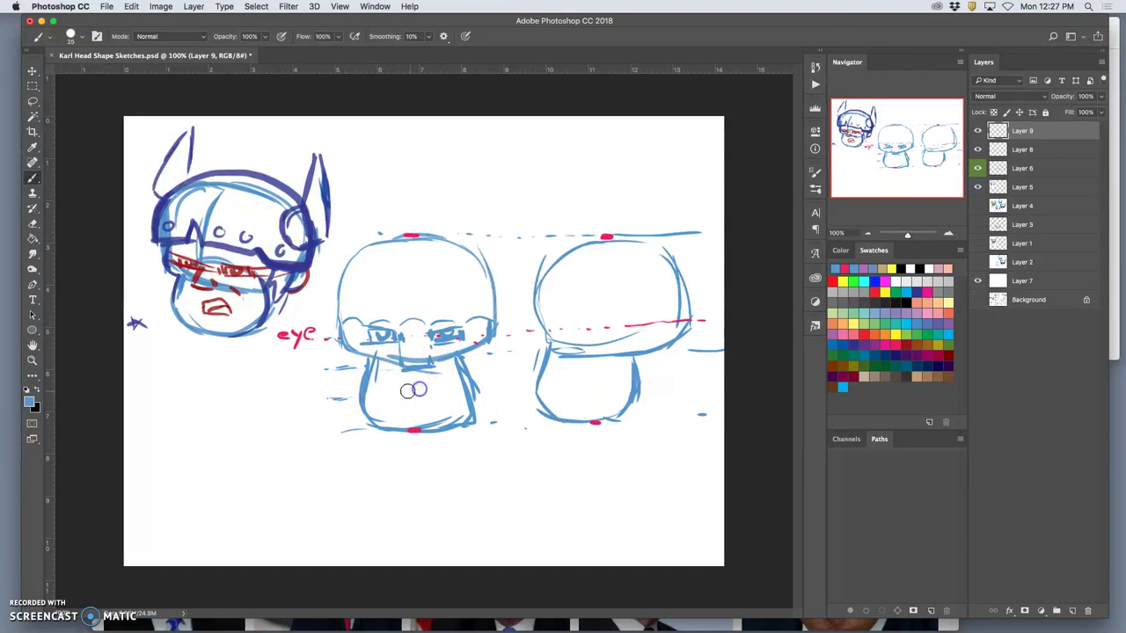
drag(422, 390, 432, 389)
drag(401, 394, 430, 391)
Step: Sketch a projecting blocky nose and a short mouth line on the side-view head, level with the front view
click(568, 326)
click(540, 334)
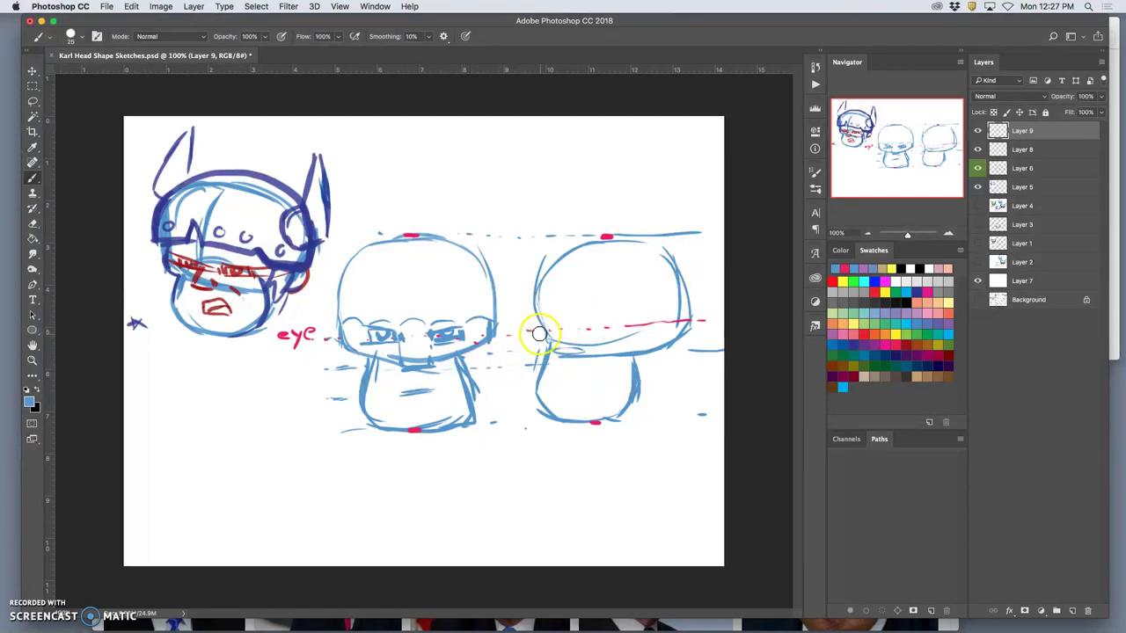
click(560, 325)
click(533, 329)
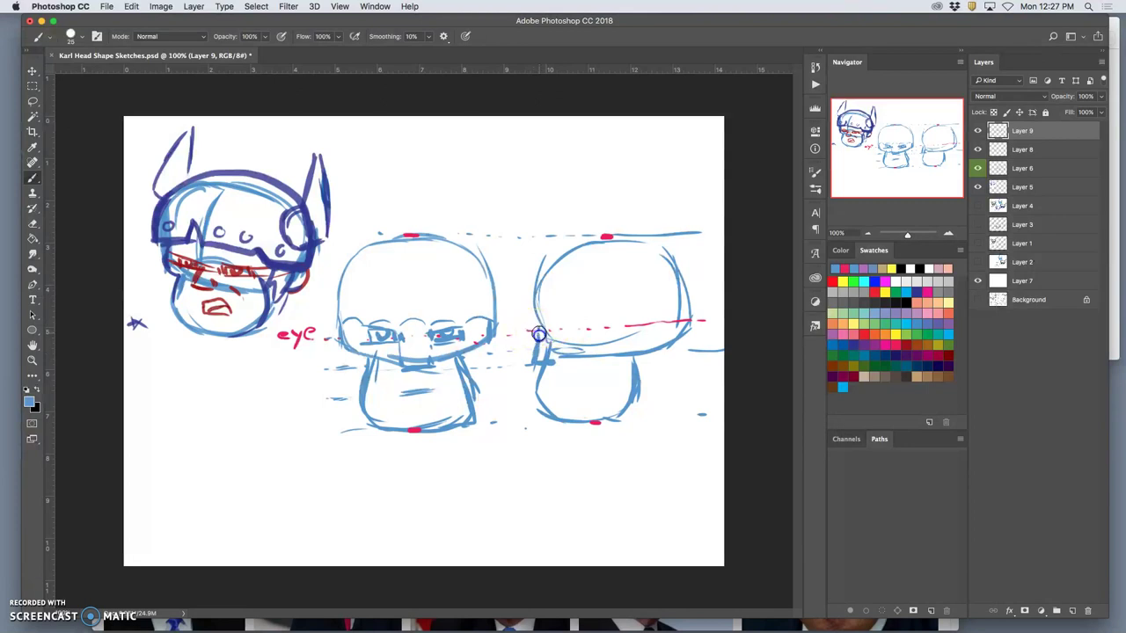
drag(546, 330, 552, 363)
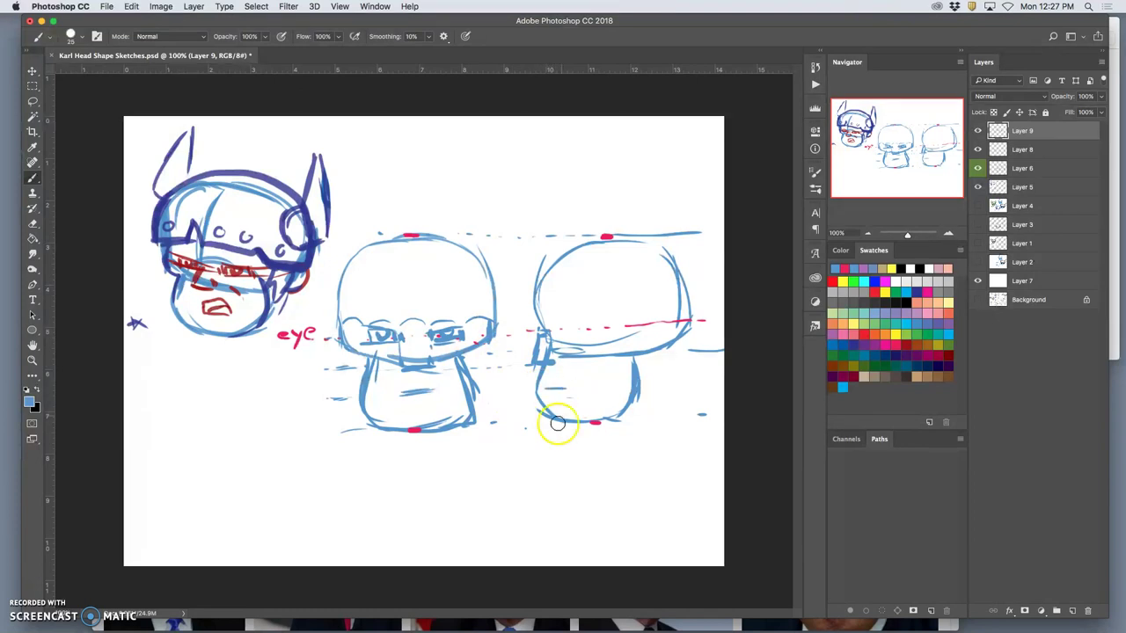
click(377, 332)
click(493, 341)
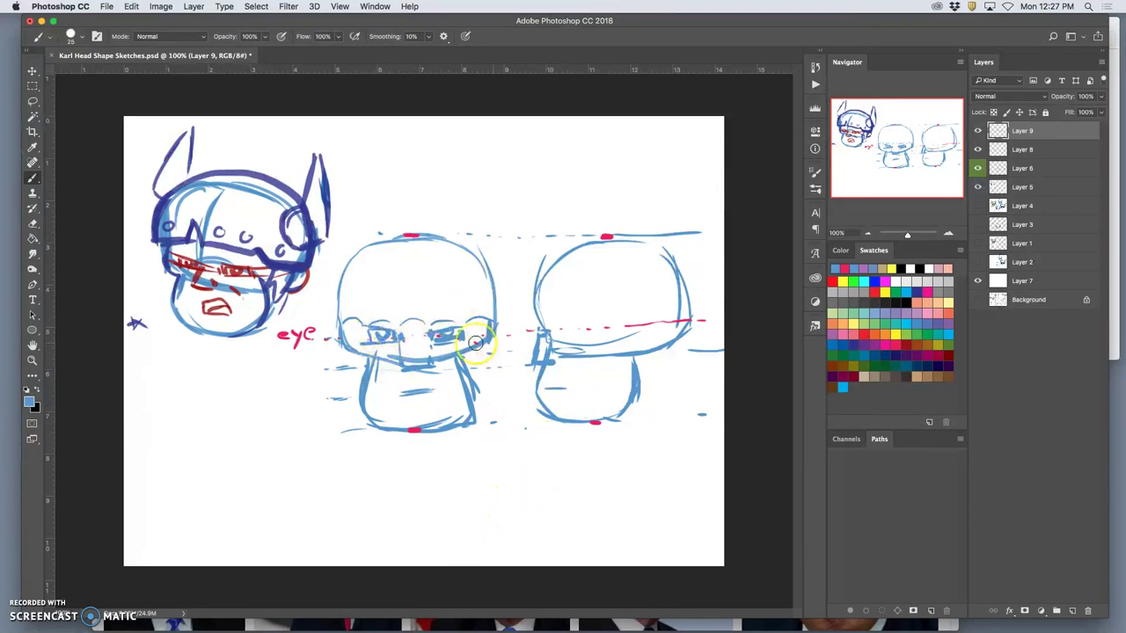
Step: Lasso the front head's eye nearest the side view, copy it to a new layer and move the copy onto the side-view head
click(34, 102)
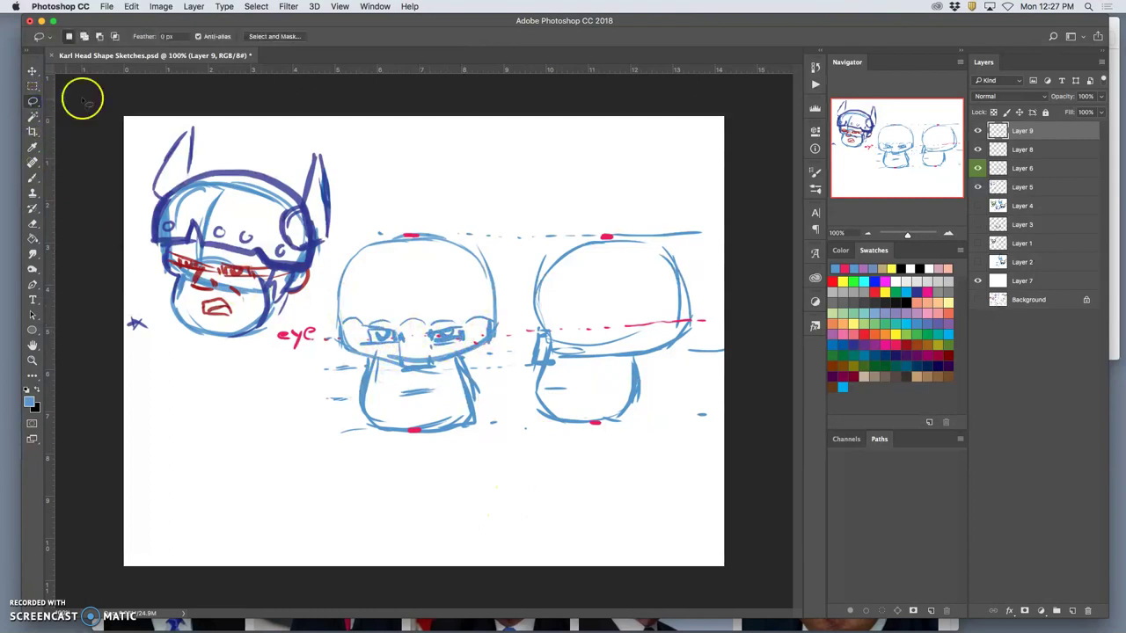
drag(444, 322, 428, 333)
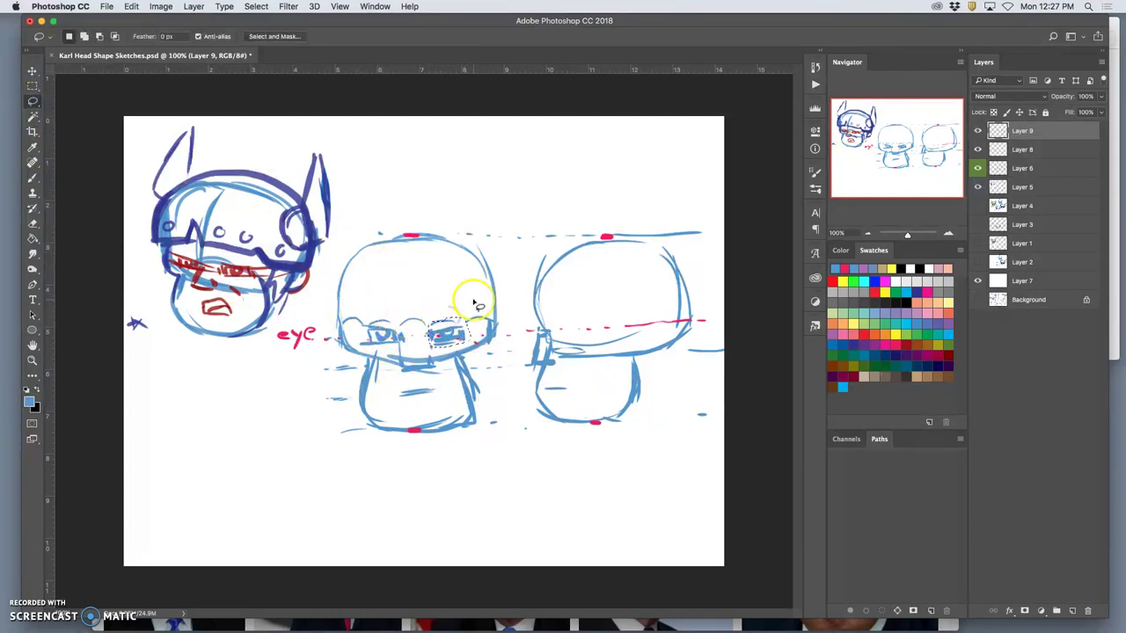
key(super+j)
click(324, 237)
click(32, 70)
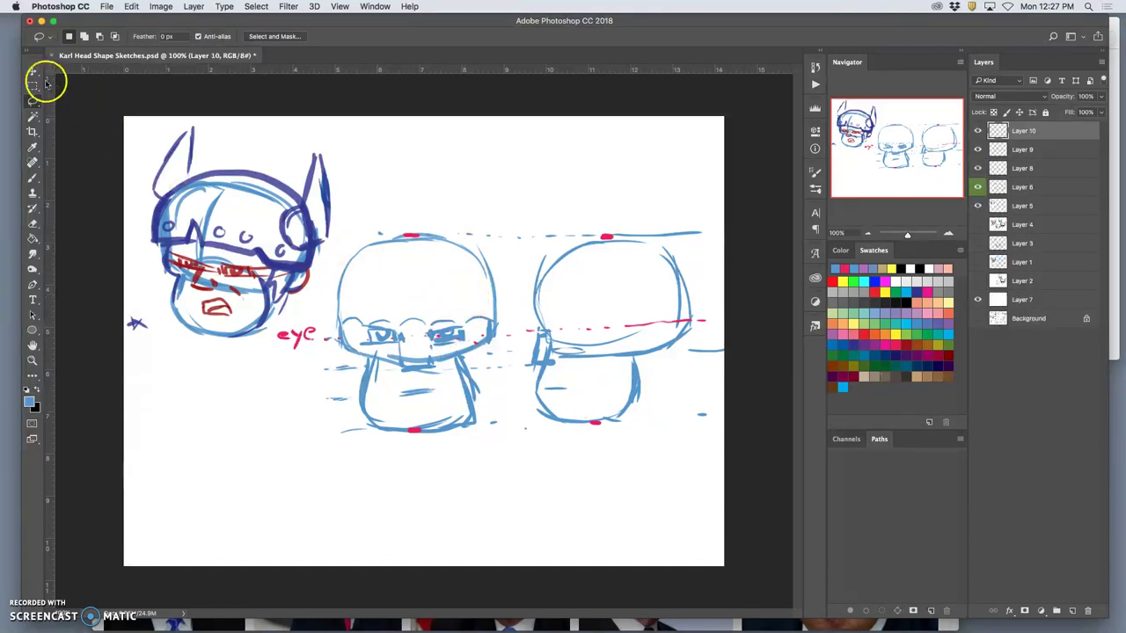
drag(456, 342, 584, 340)
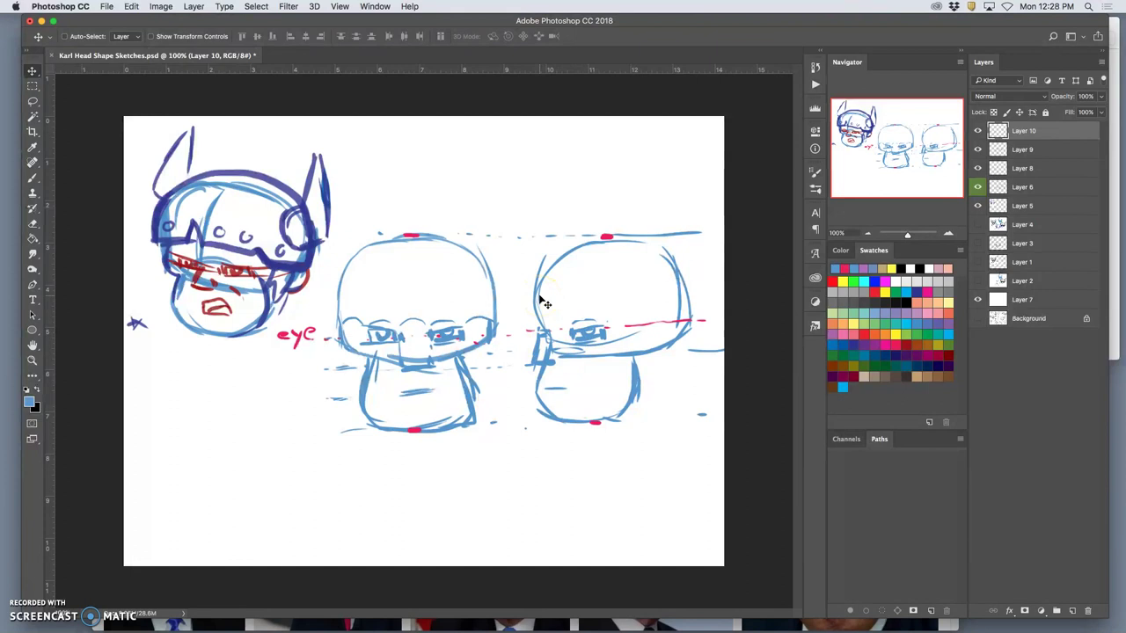
Step: Reposition the copied eye on the side-view head's eye line, just behind the nose
mouse_move(598, 327)
mouse_down()
mouse_move(603, 338)
mouse_move(590, 336)
mouse_up()
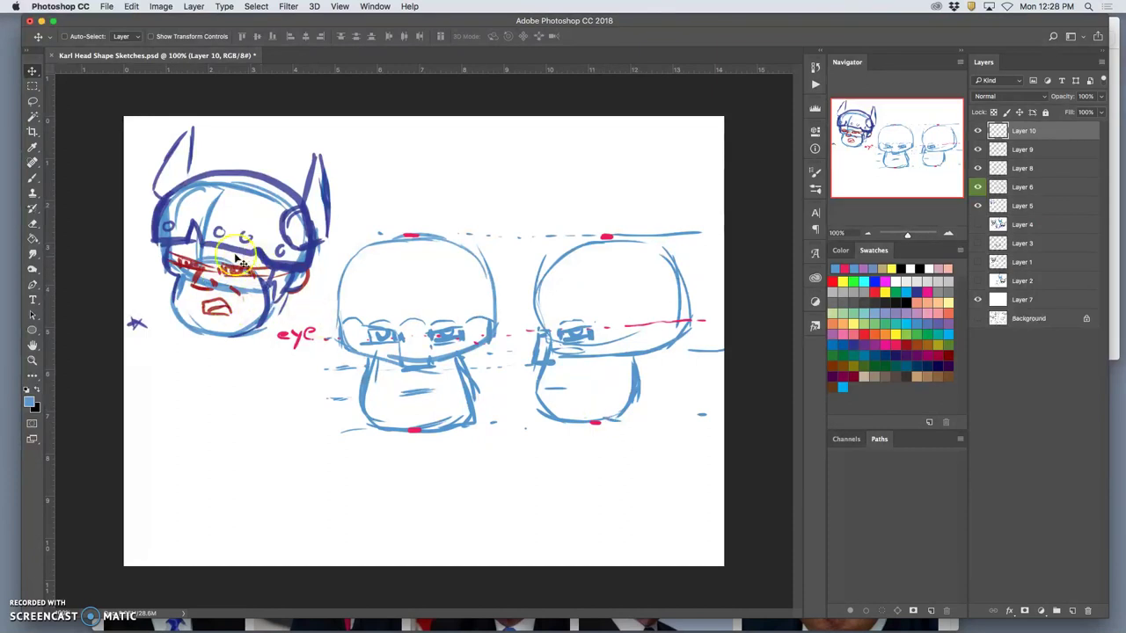
key(super+z)
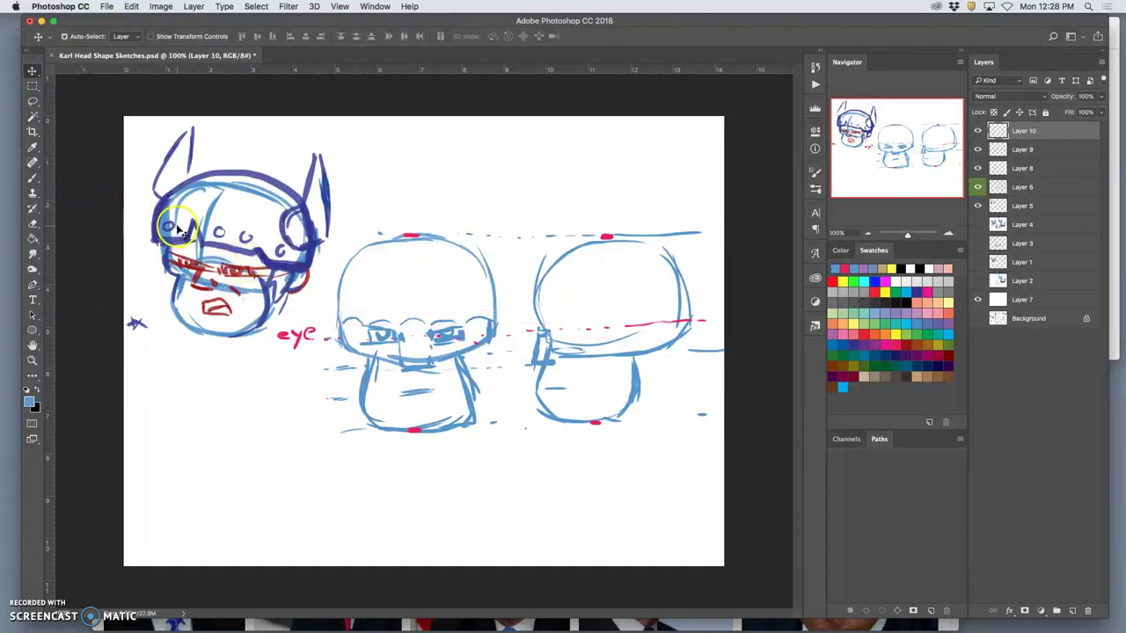
drag(594, 328, 559, 336)
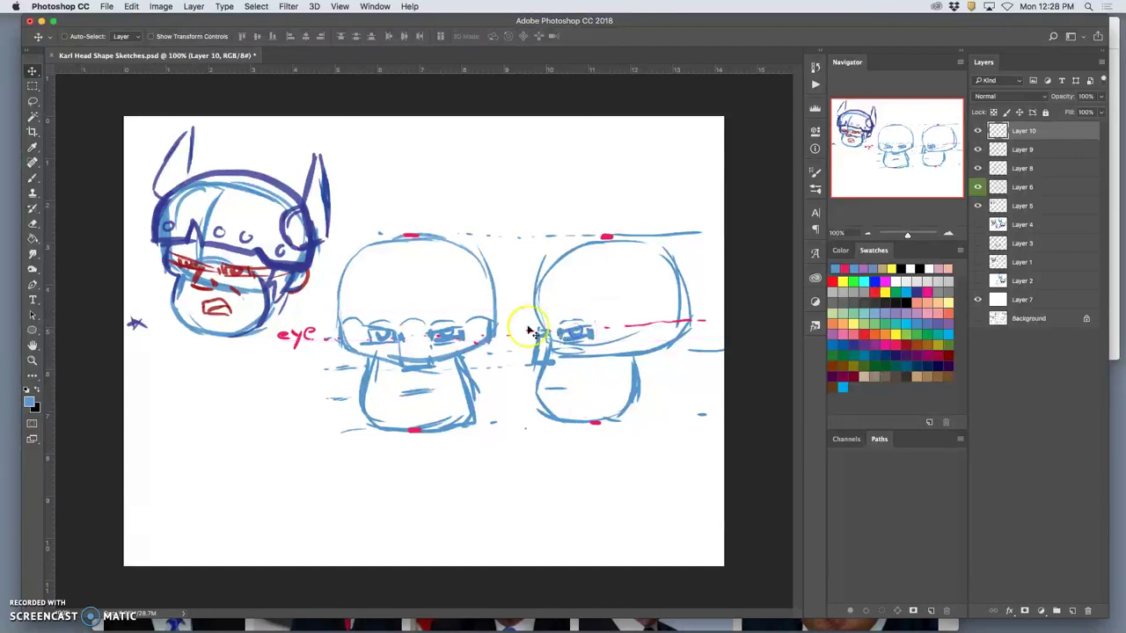
Step: Brush a curved line sweeping back from beneath the side-view eye, and lasso the small area just above that eye
click(32, 177)
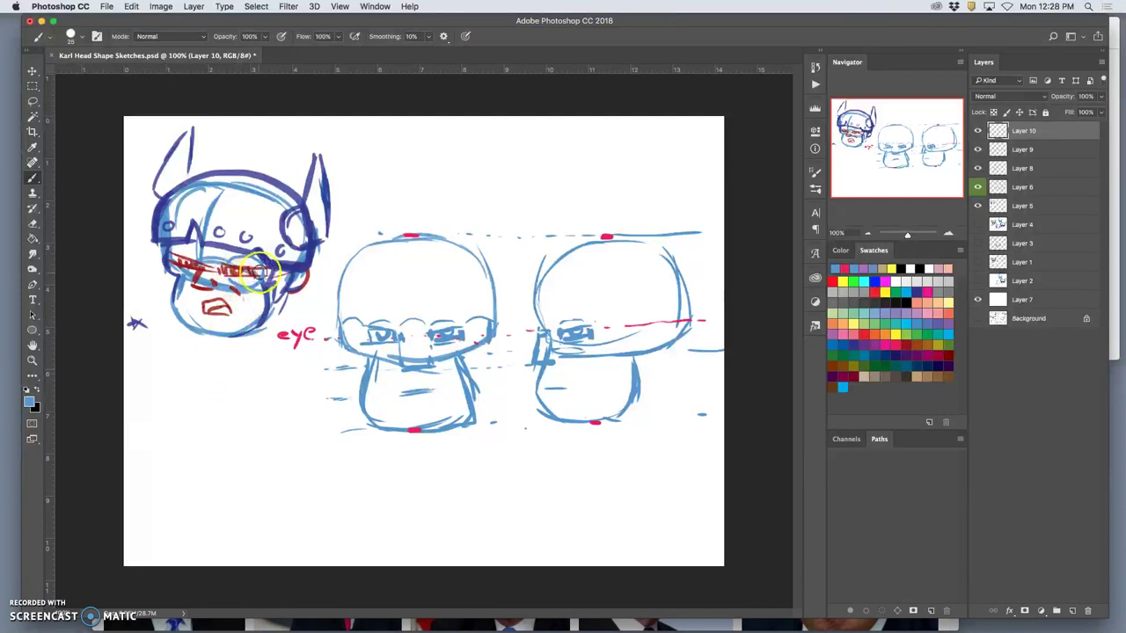
click(235, 287)
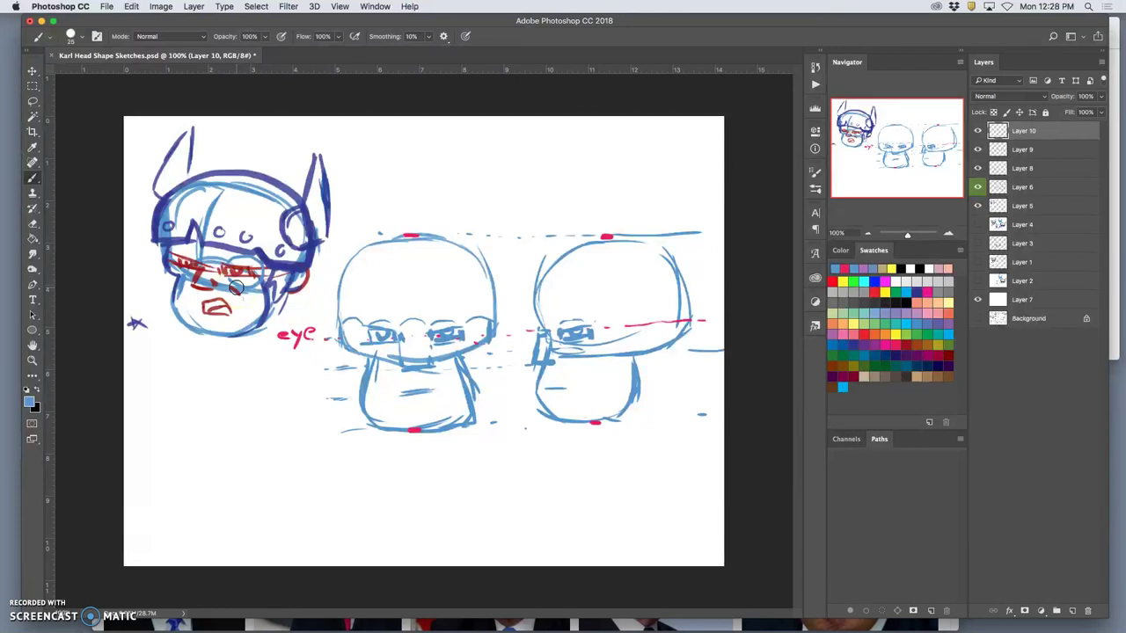
mouse_move(544, 296)
mouse_down()
mouse_move(573, 340)
mouse_move(558, 326)
mouse_move(593, 329)
mouse_up()
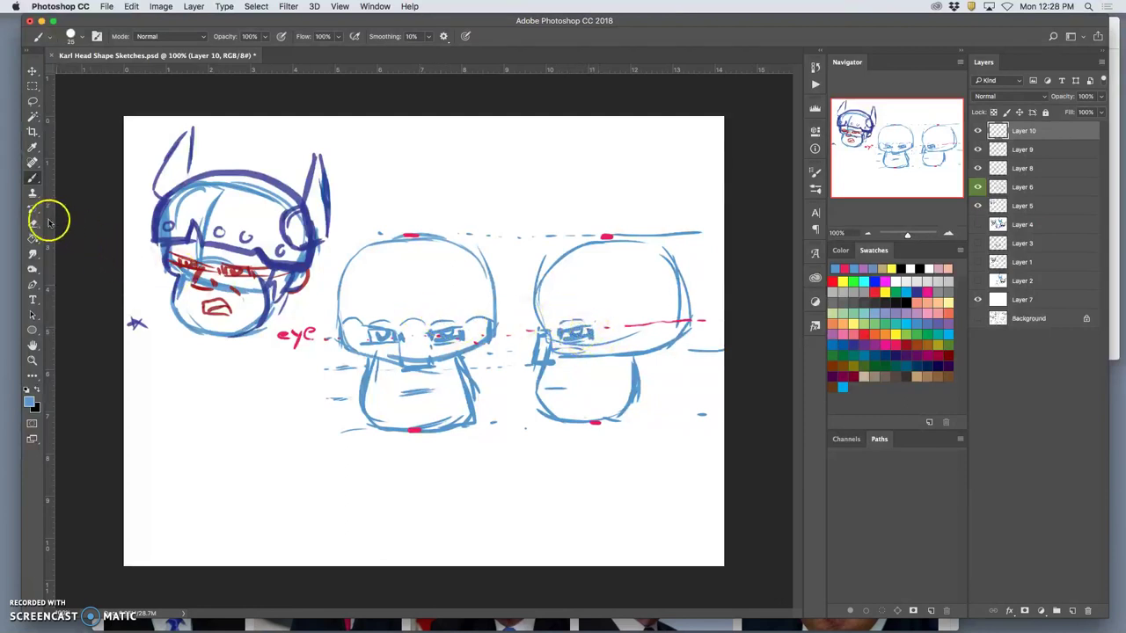
click(33, 101)
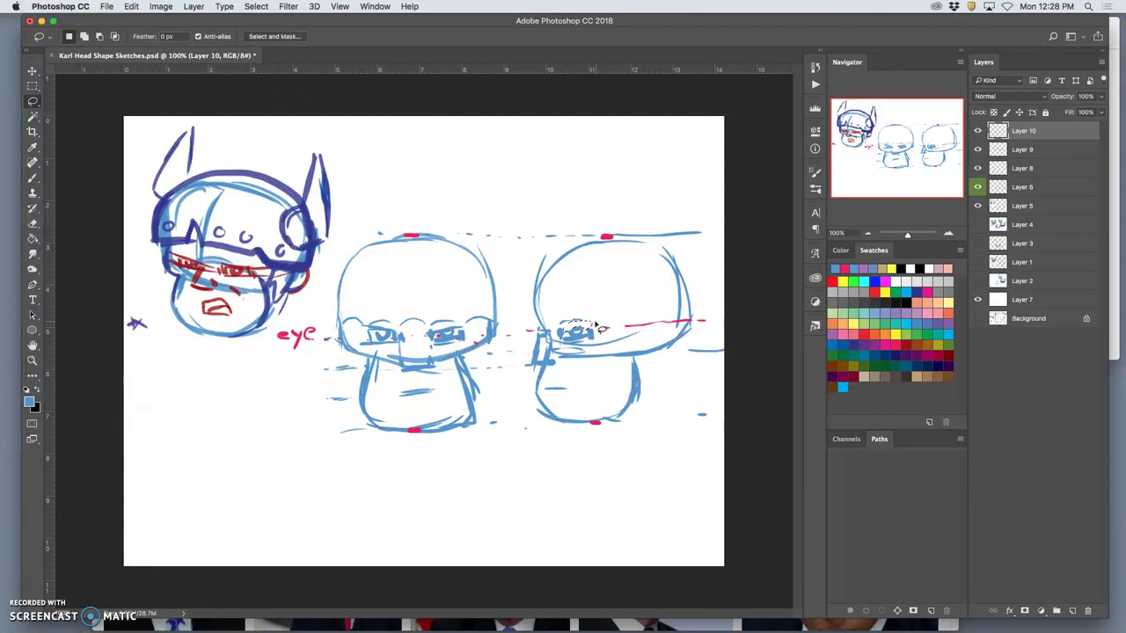
click(607, 308)
click(647, 219)
Step: Sketch ears on both sides of the front head and one on the side-view head, reinforcing the front jaw's sides and nose base
click(32, 177)
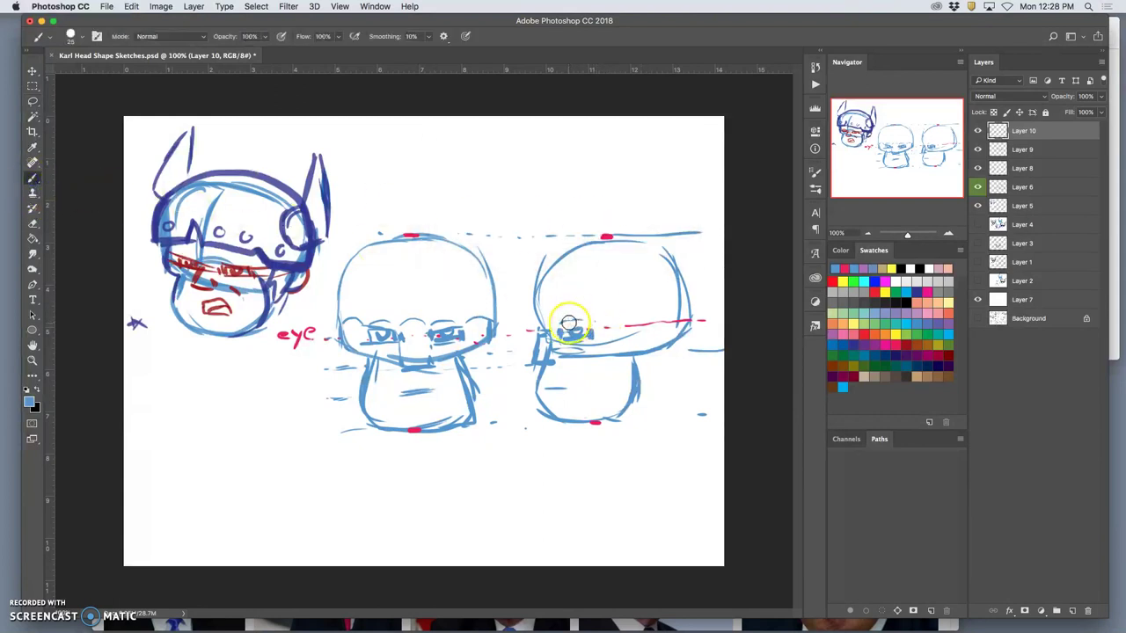
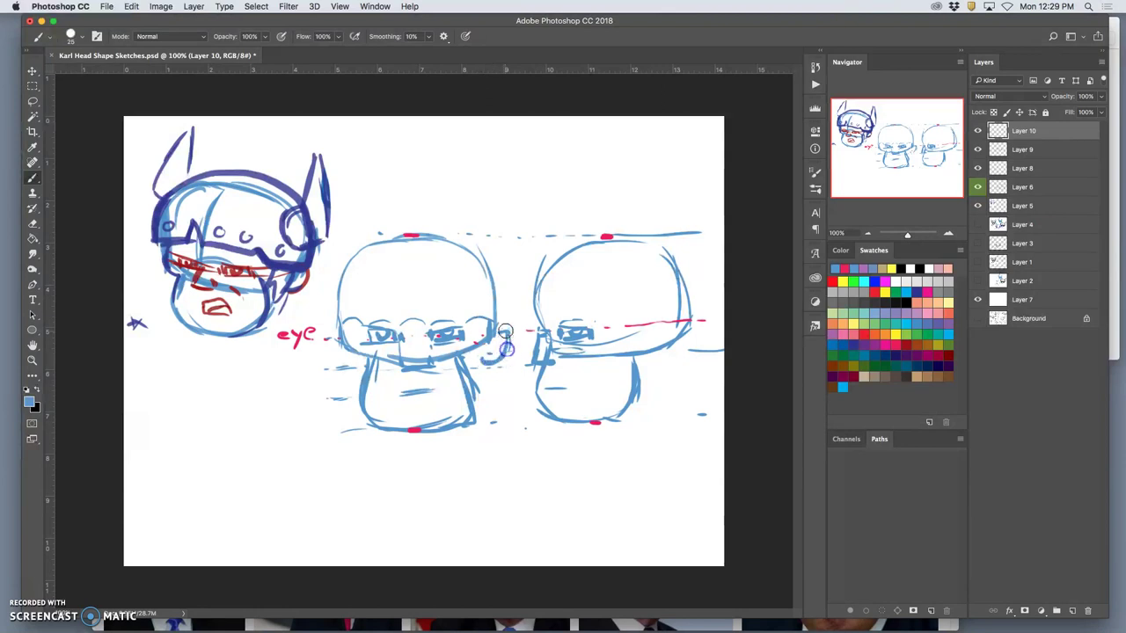
drag(486, 362, 508, 332)
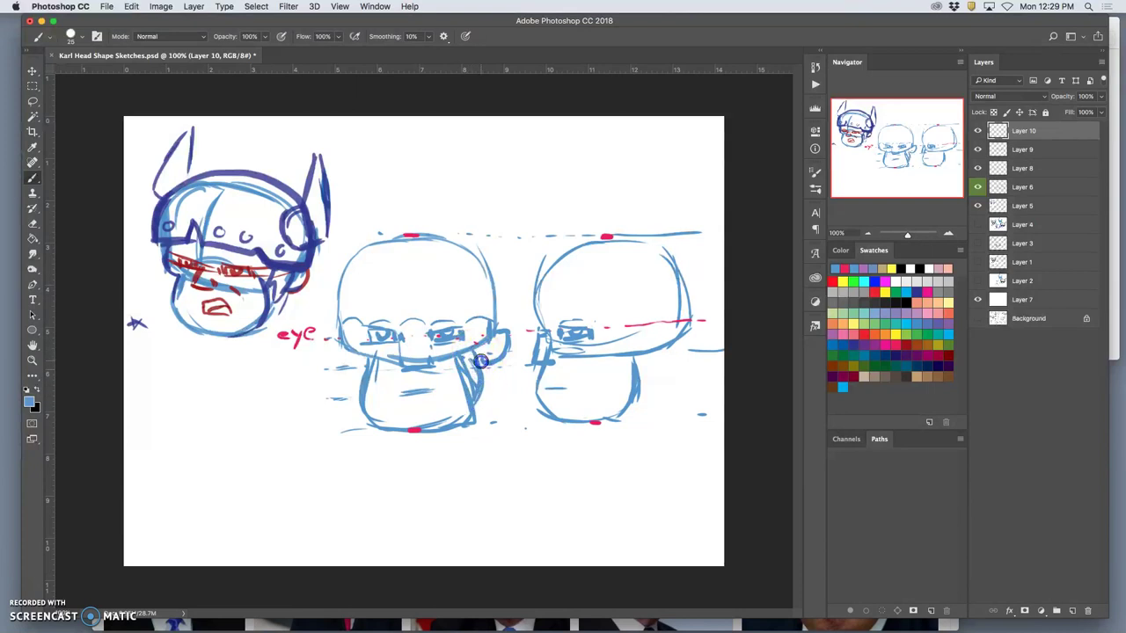
drag(352, 376, 352, 358)
mouse_move(346, 351)
mouse_down()
mouse_move(332, 340)
mouse_move(351, 369)
mouse_up()
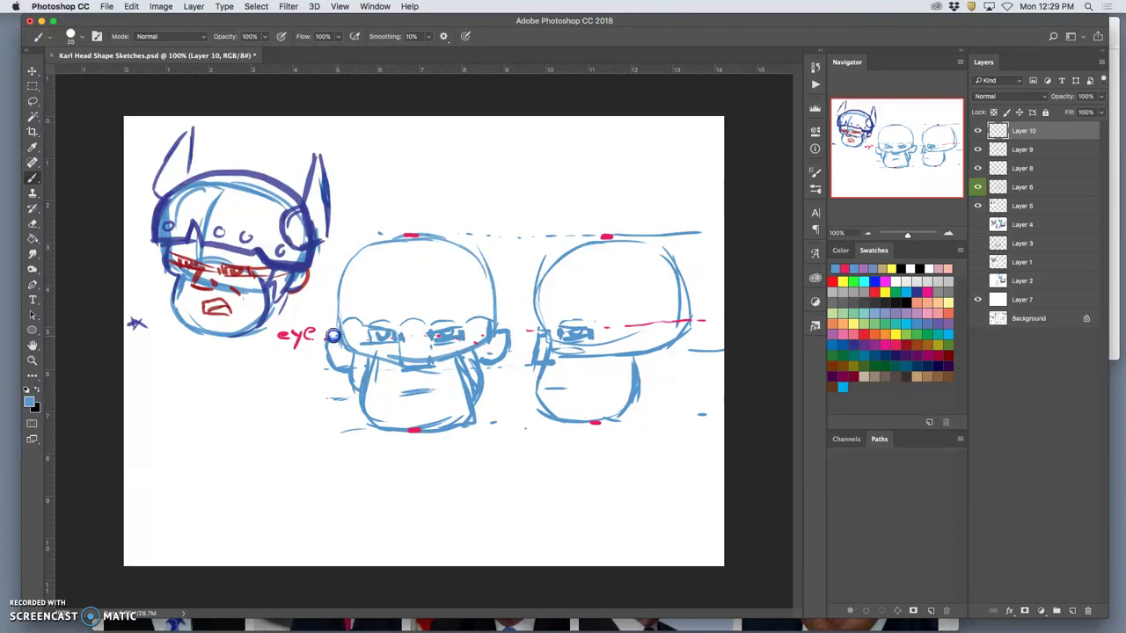
drag(326, 355, 352, 322)
click(412, 372)
drag(423, 368, 431, 361)
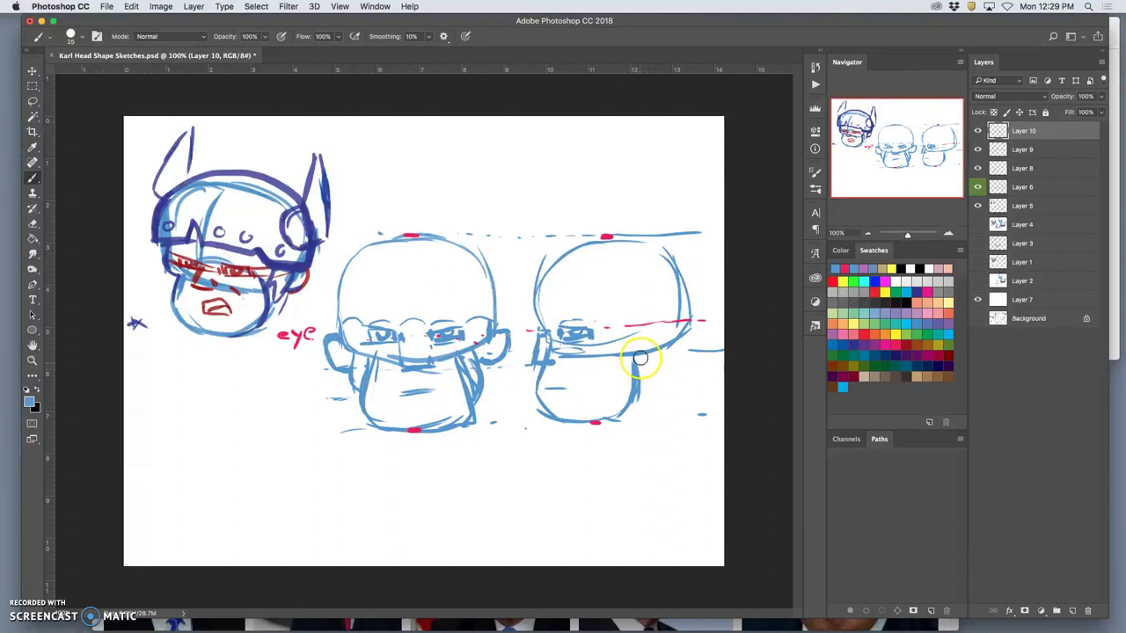
click(655, 332)
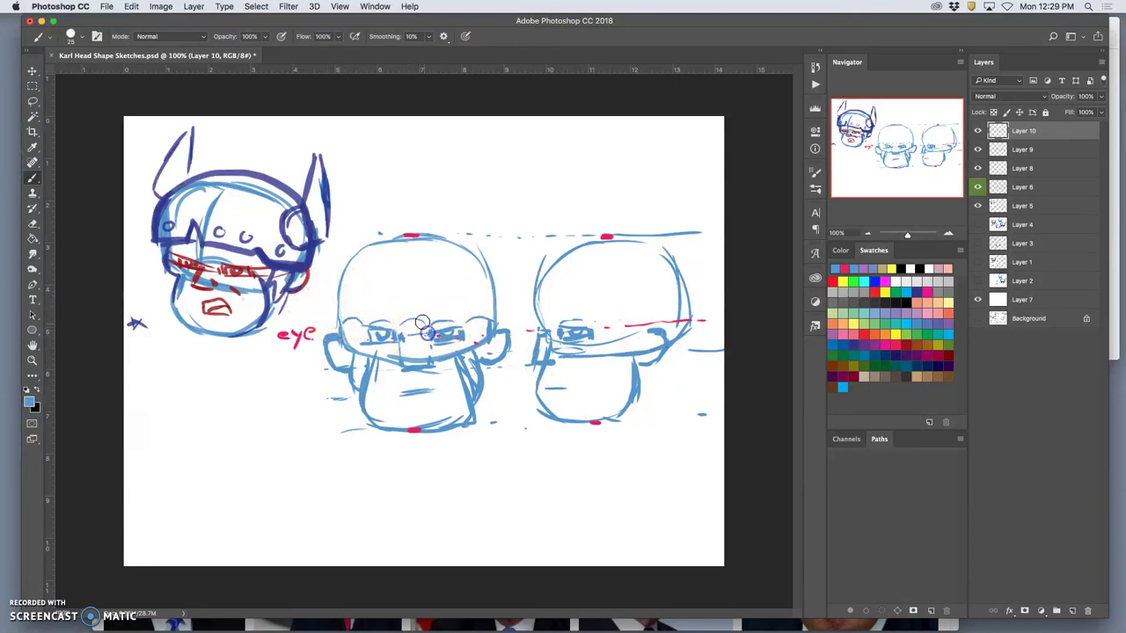
Step: Mark two forehead levels on the front head and matching forehead, eye, mouth and chin ticks along the side-view face
mouse_move(408, 300)
mouse_down()
mouse_move(421, 299)
mouse_move(420, 264)
mouse_up()
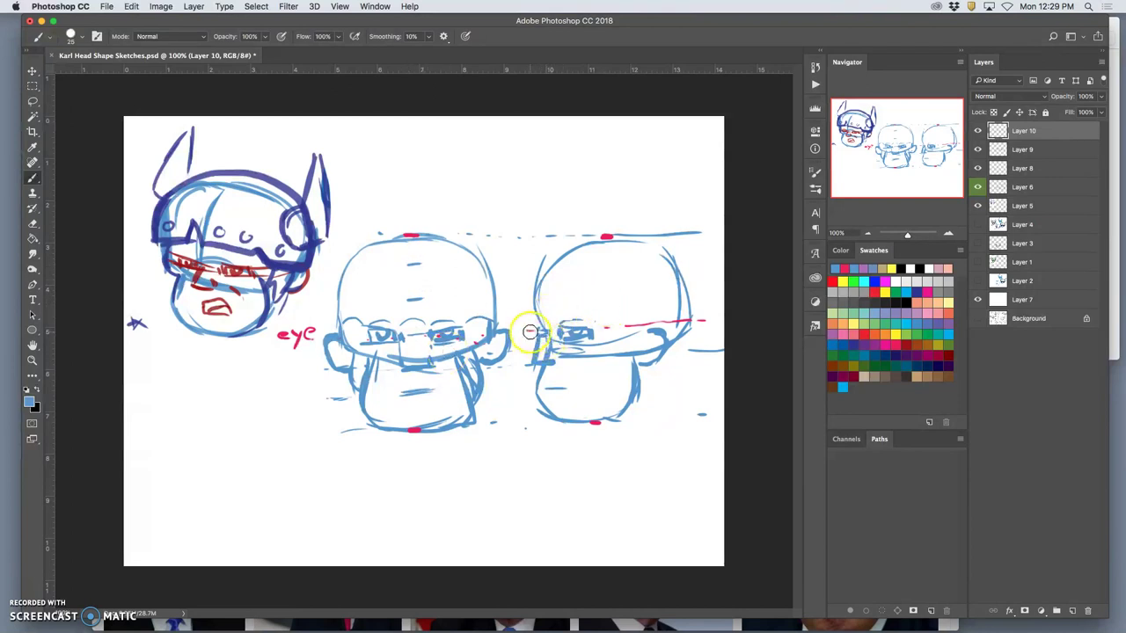
mouse_move(544, 331)
mouse_down()
mouse_move(528, 332)
mouse_move(547, 387)
mouse_up()
click(539, 415)
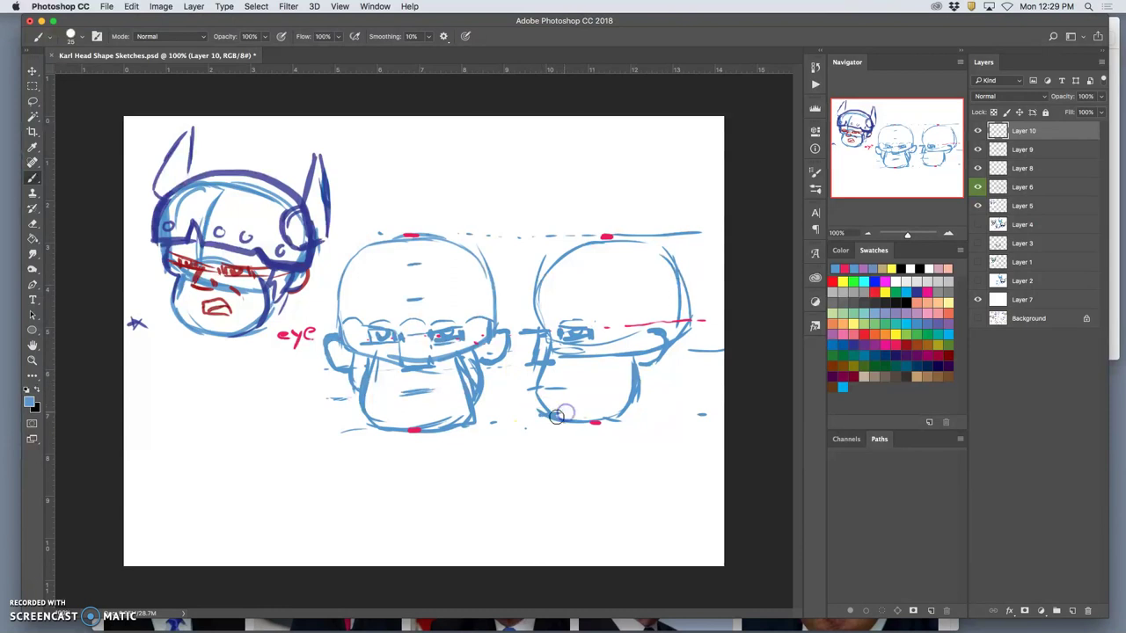
drag(541, 265, 557, 264)
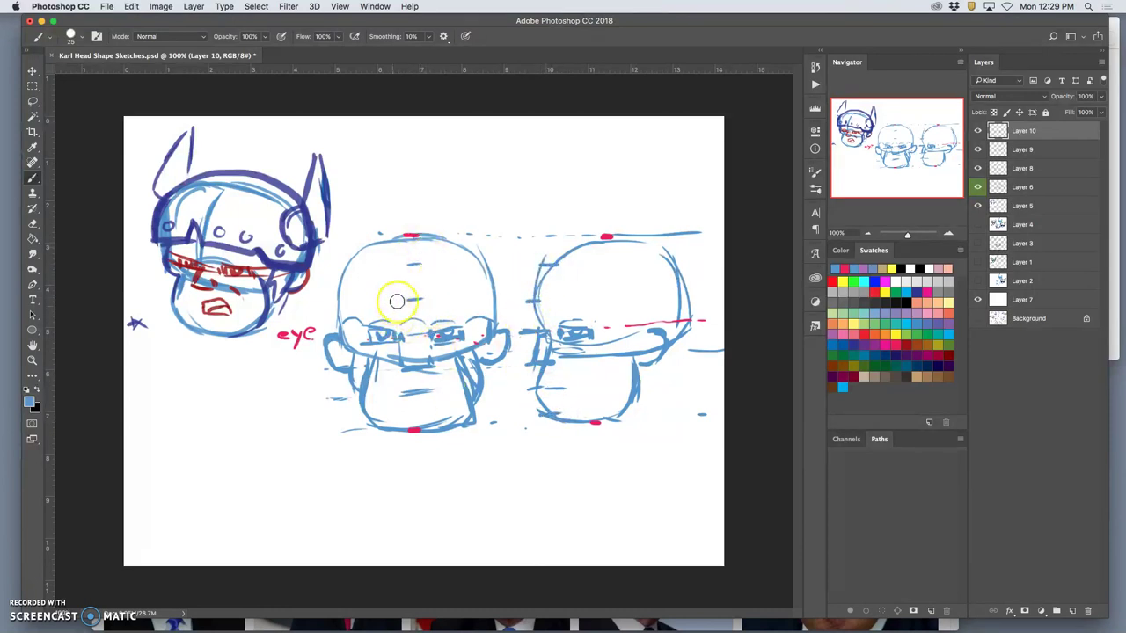
Step: Sketch the helmet's curved brim across the front head's forehead, with a small pointed notch above each eye
click(362, 304)
mouse_move(438, 303)
mouse_down()
mouse_move(422, 296)
mouse_move(460, 296)
mouse_move(493, 316)
mouse_up()
drag(394, 303, 377, 303)
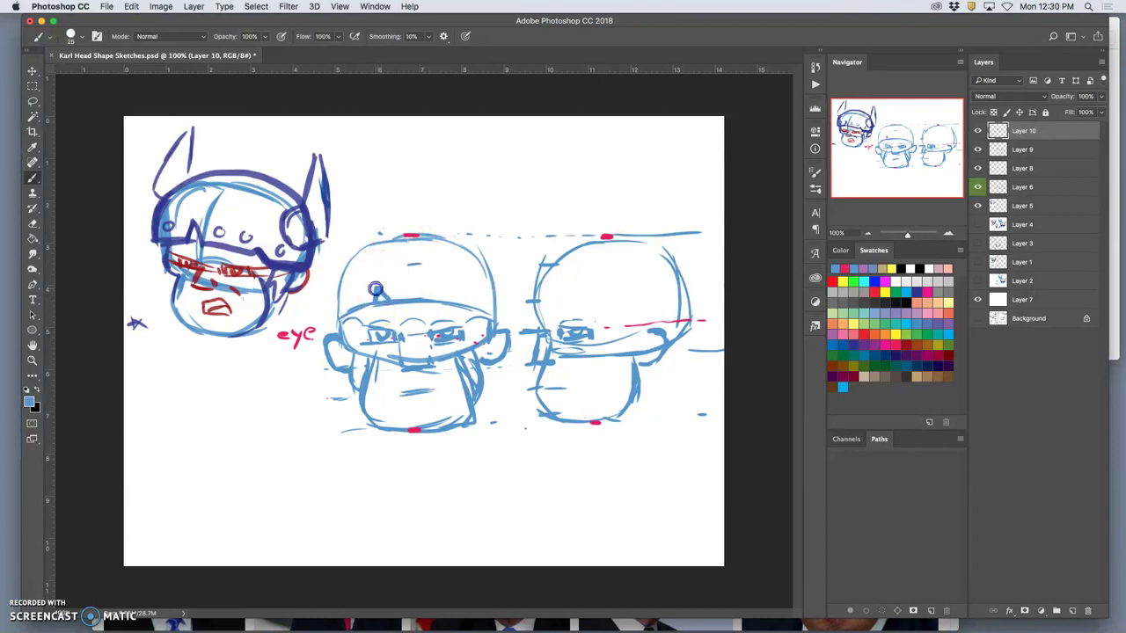
mouse_move(375, 294)
mouse_down()
mouse_move(378, 307)
mouse_move(372, 299)
mouse_up()
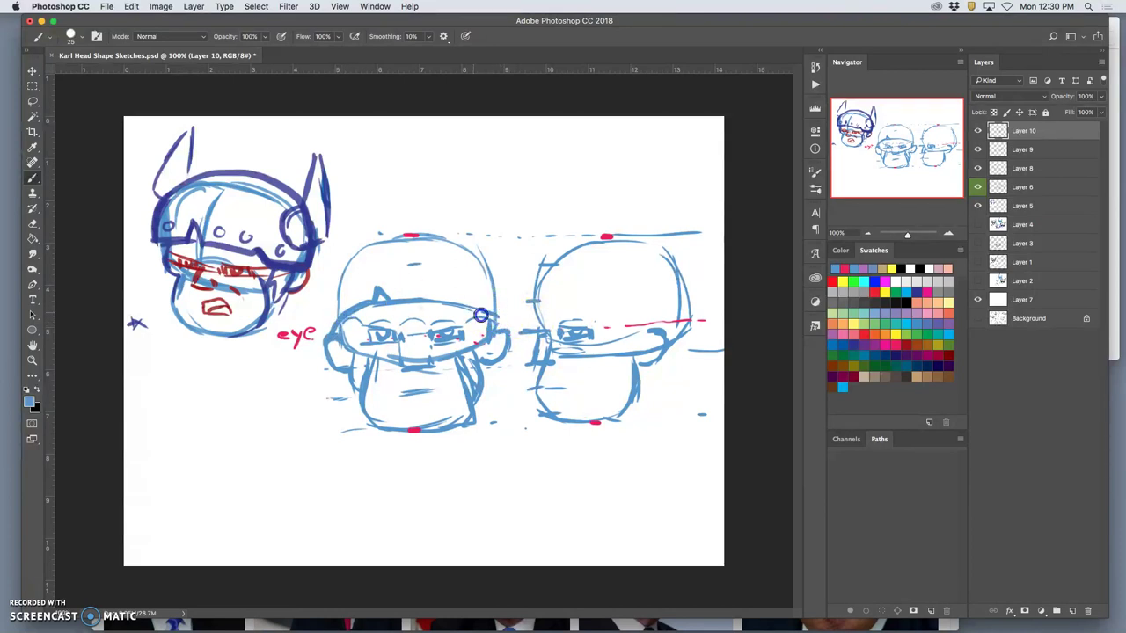
click(380, 294)
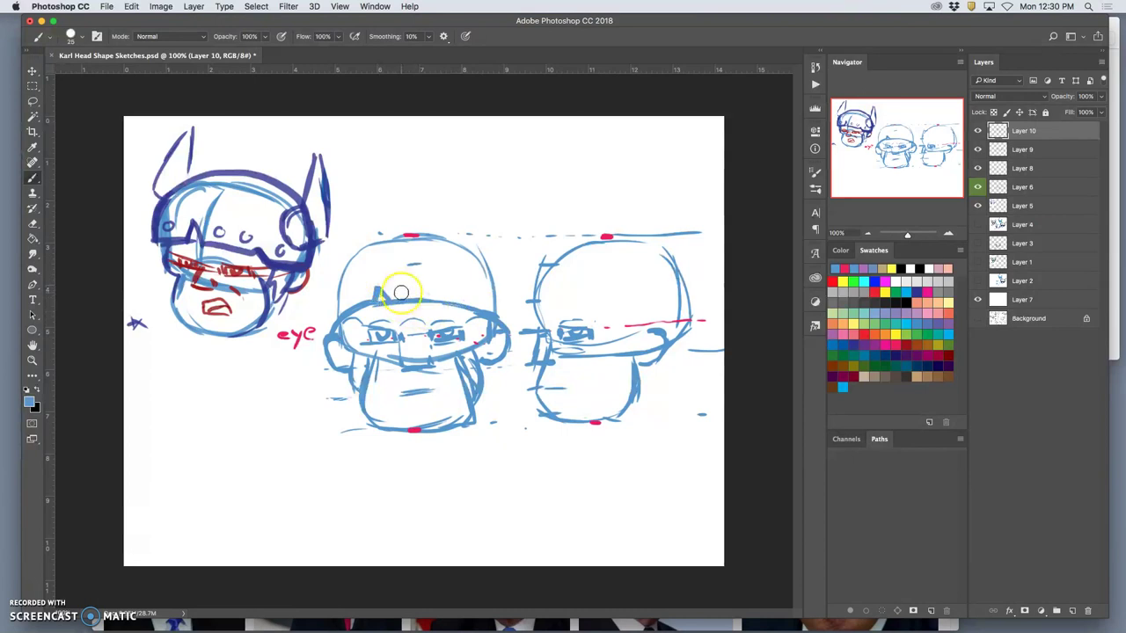
click(453, 302)
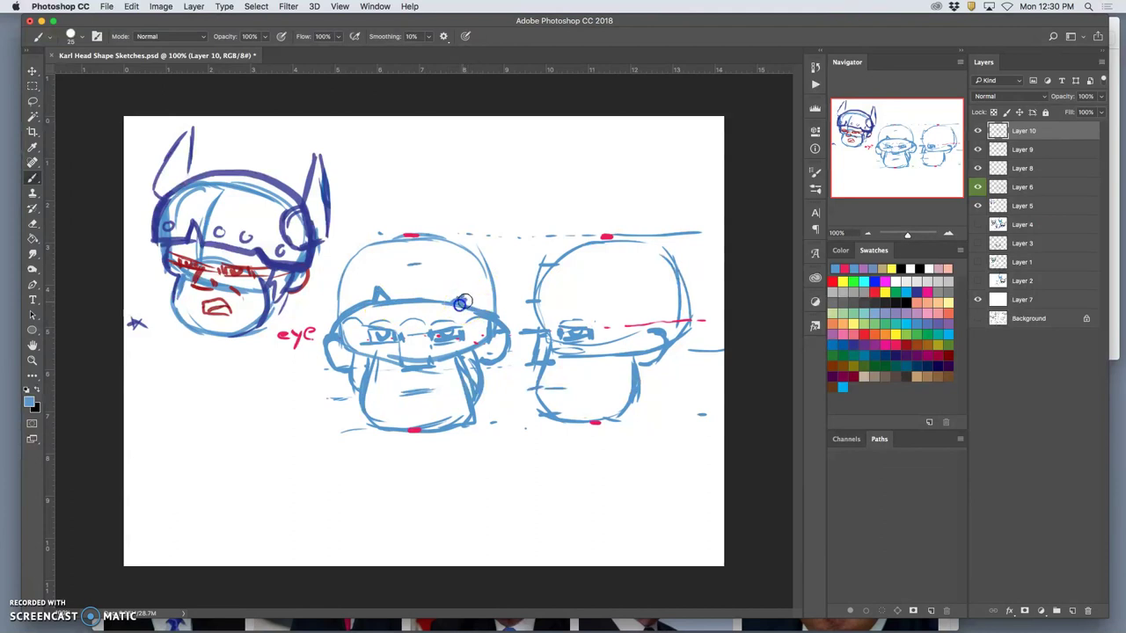
drag(471, 302, 486, 320)
Step: Add four small round rivets along the front helmet just above the brim
drag(438, 287, 438, 289)
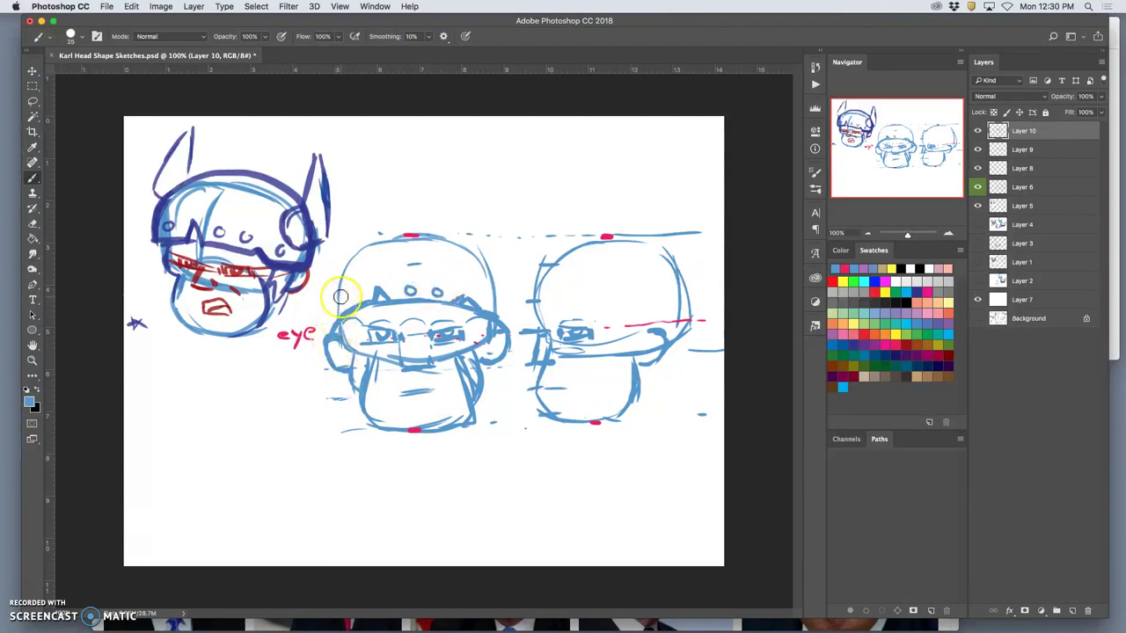
drag(356, 290, 360, 299)
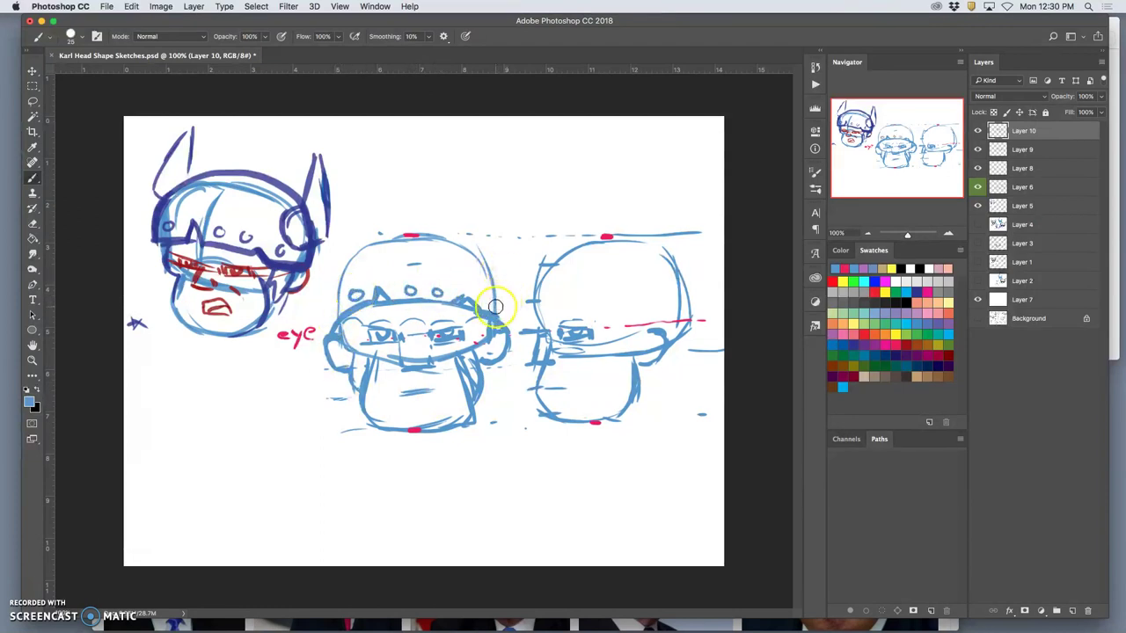
drag(490, 297, 489, 301)
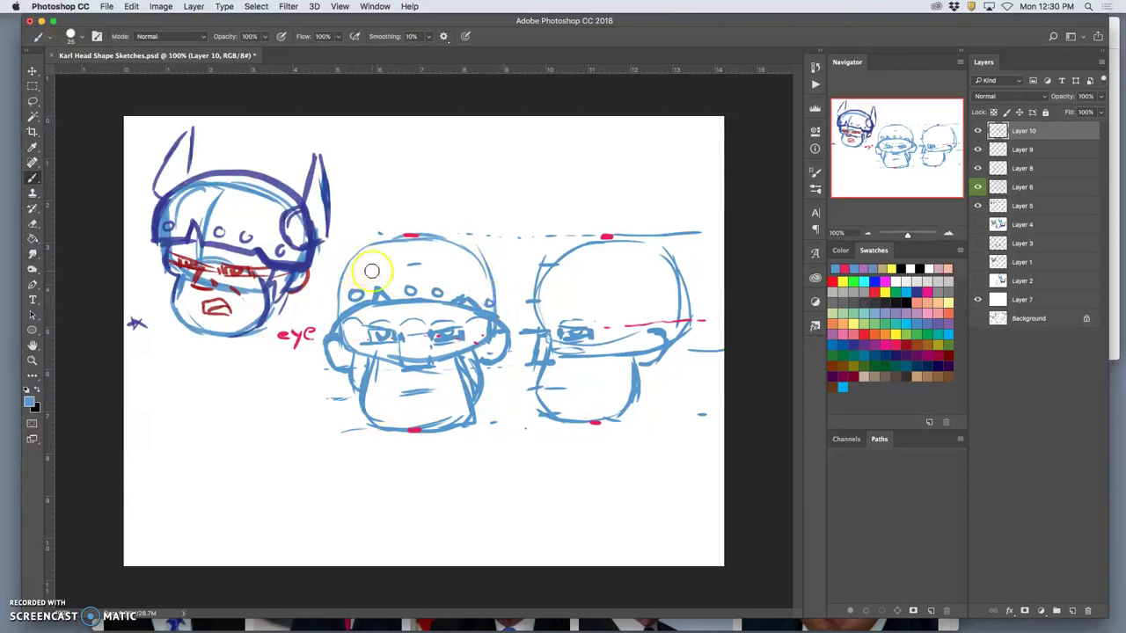
Step: Outline the helmet's outer dome around the front skull, joining it to the brim on both sides
drag(334, 327, 330, 308)
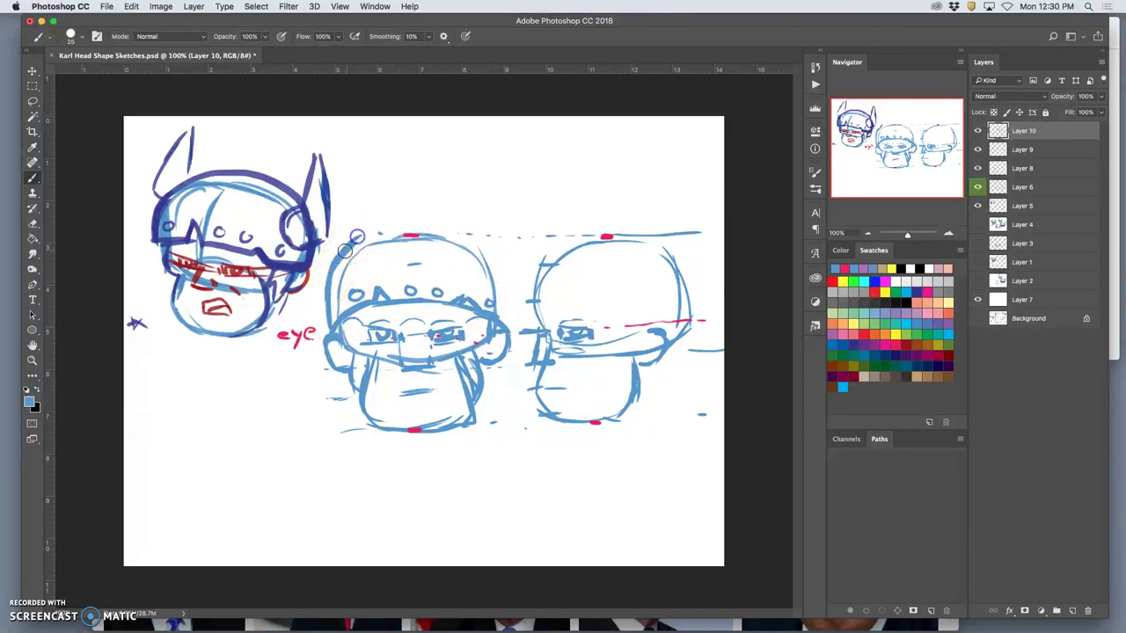
mouse_move(402, 228)
mouse_down()
mouse_move(466, 235)
mouse_move(494, 271)
mouse_up()
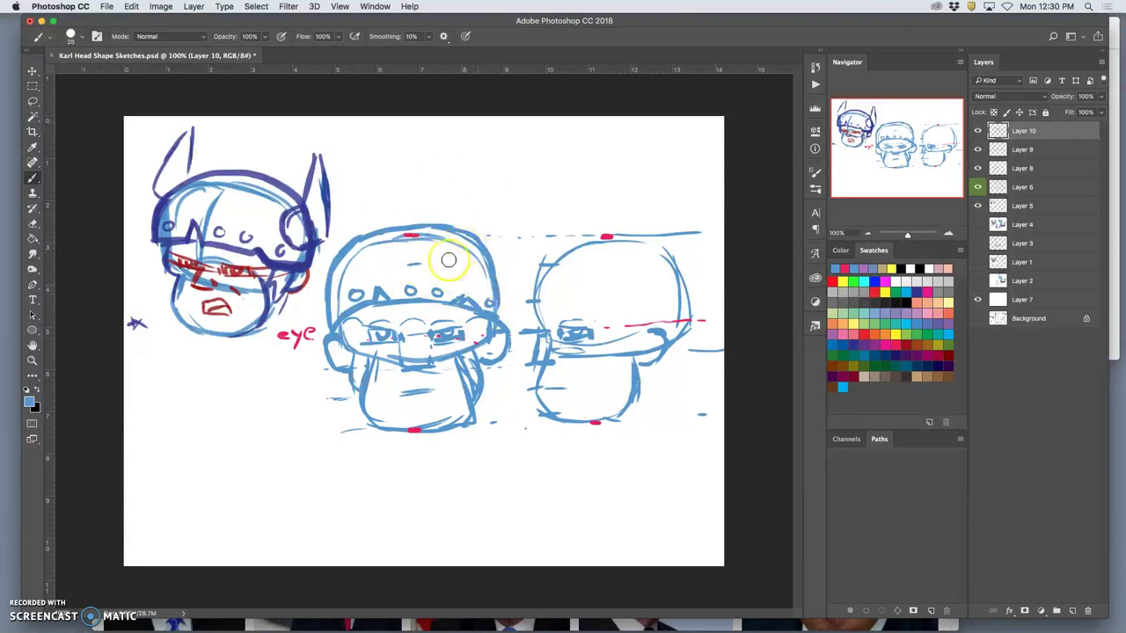
mouse_move(473, 272)
mouse_down()
mouse_move(511, 320)
mouse_move(495, 277)
mouse_move(506, 308)
mouse_move(422, 249)
mouse_move(438, 231)
mouse_up()
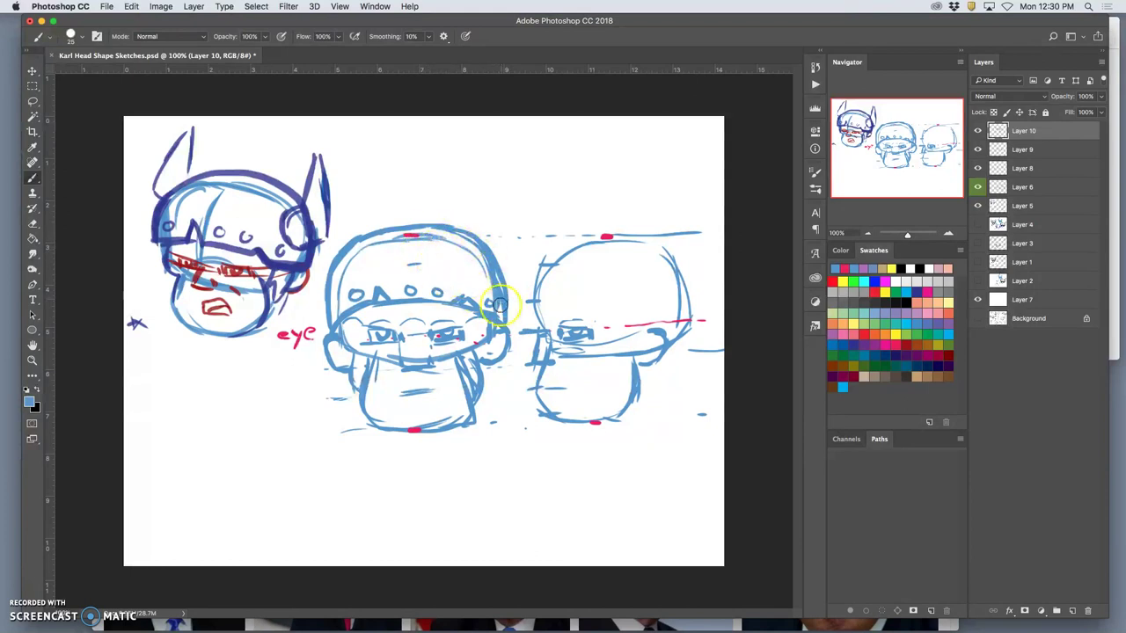
mouse_move(459, 303)
mouse_down()
mouse_move(428, 239)
mouse_move(493, 263)
mouse_up()
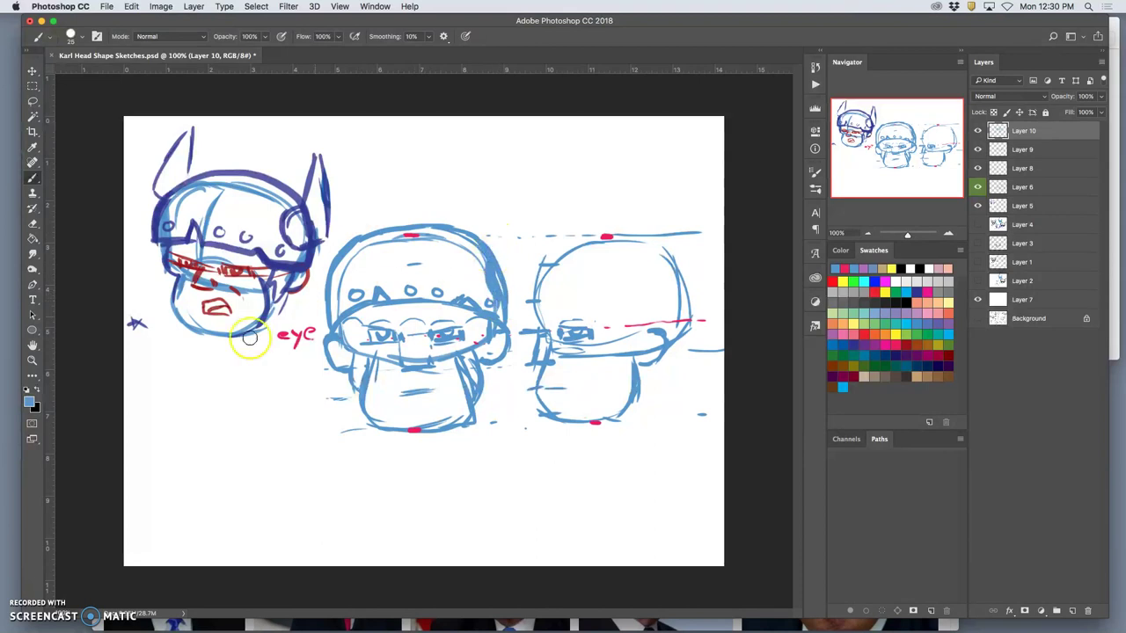
Step: Switch to dark navy and sketch a tall pointed horn on the front helmet's side nearest the side view
click(892, 360)
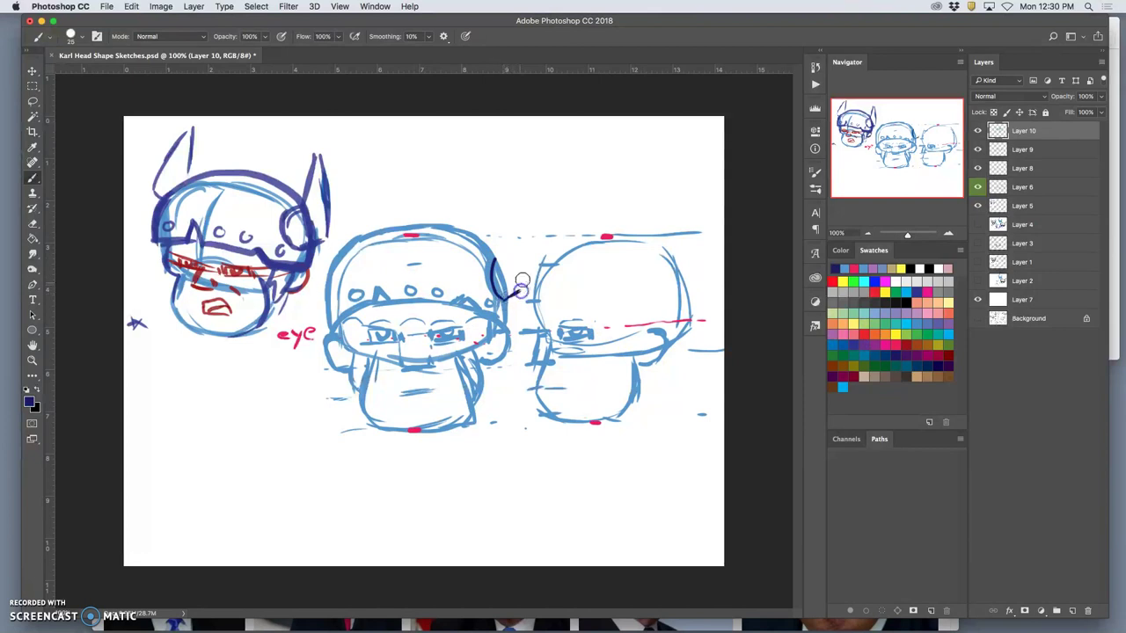
drag(529, 253, 534, 275)
drag(504, 190, 502, 254)
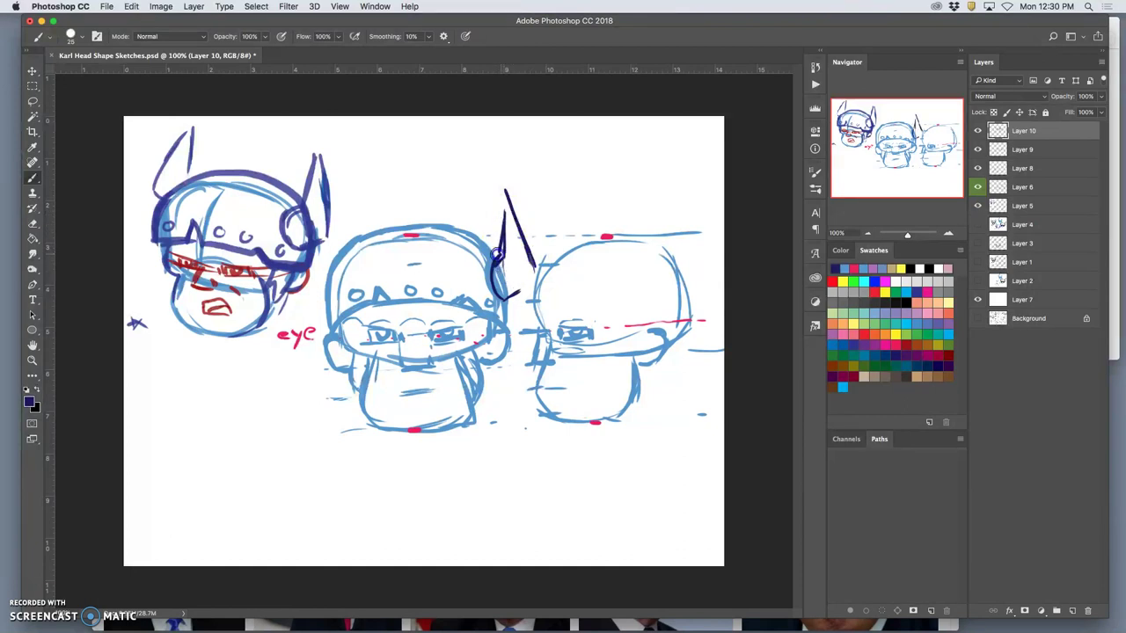
drag(500, 198, 534, 273)
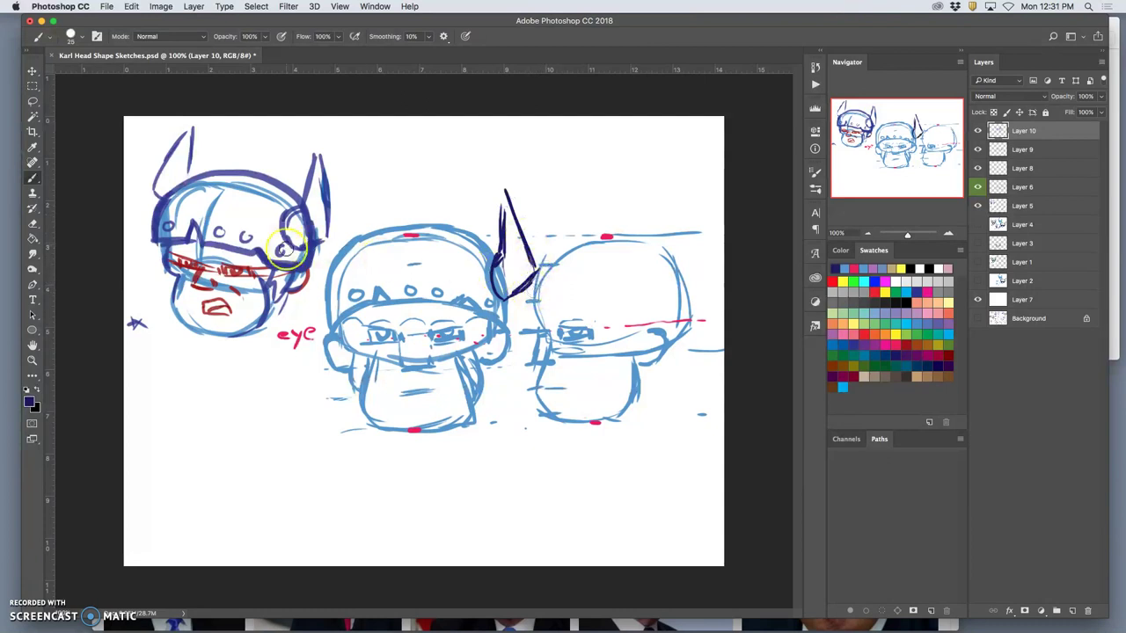
Step: Sketch the matching pointed horn on the opposite side of the front helmet, undoing and redrawing its outer stroke
drag(332, 273, 335, 263)
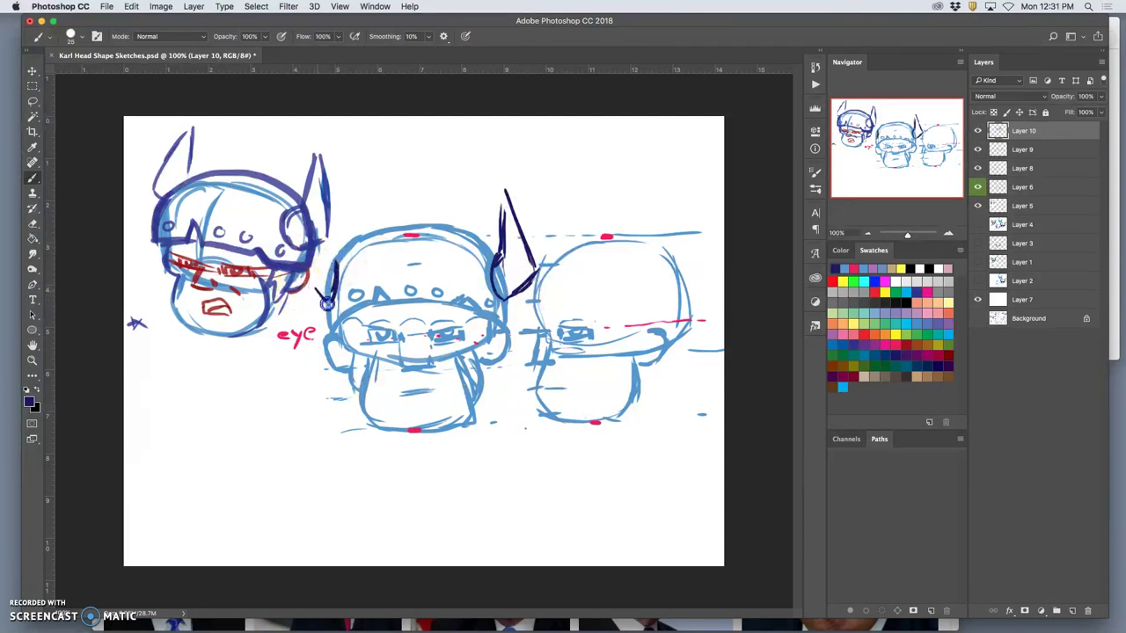
drag(323, 294, 328, 255)
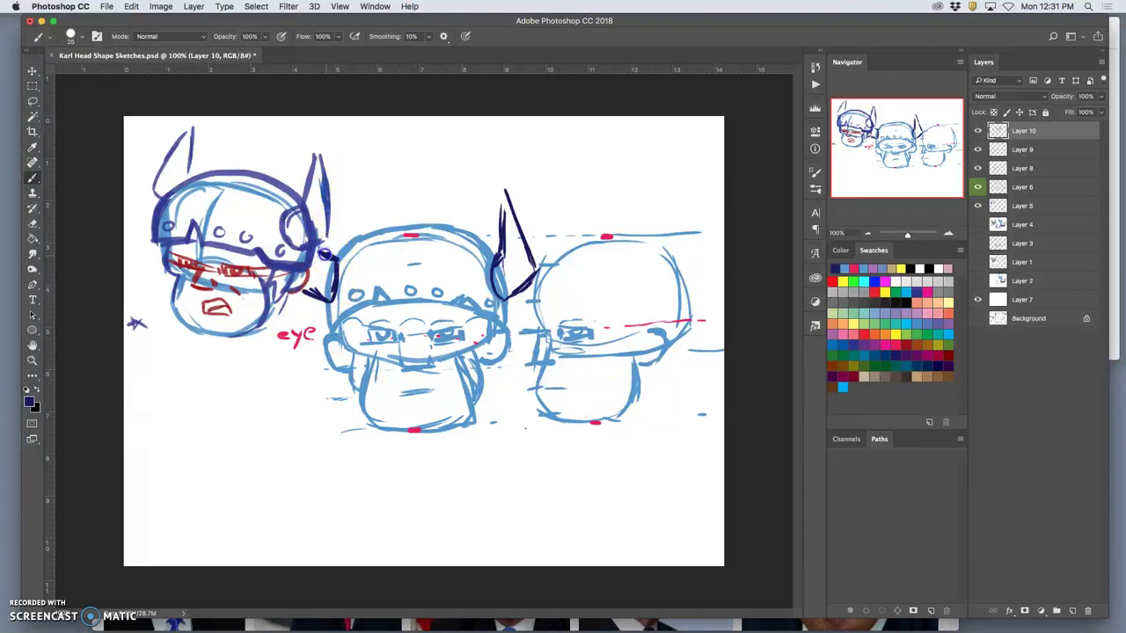
mouse_move(320, 253)
mouse_down()
mouse_move(338, 201)
mouse_move(300, 247)
mouse_up()
key(super+z)
drag(334, 189, 287, 261)
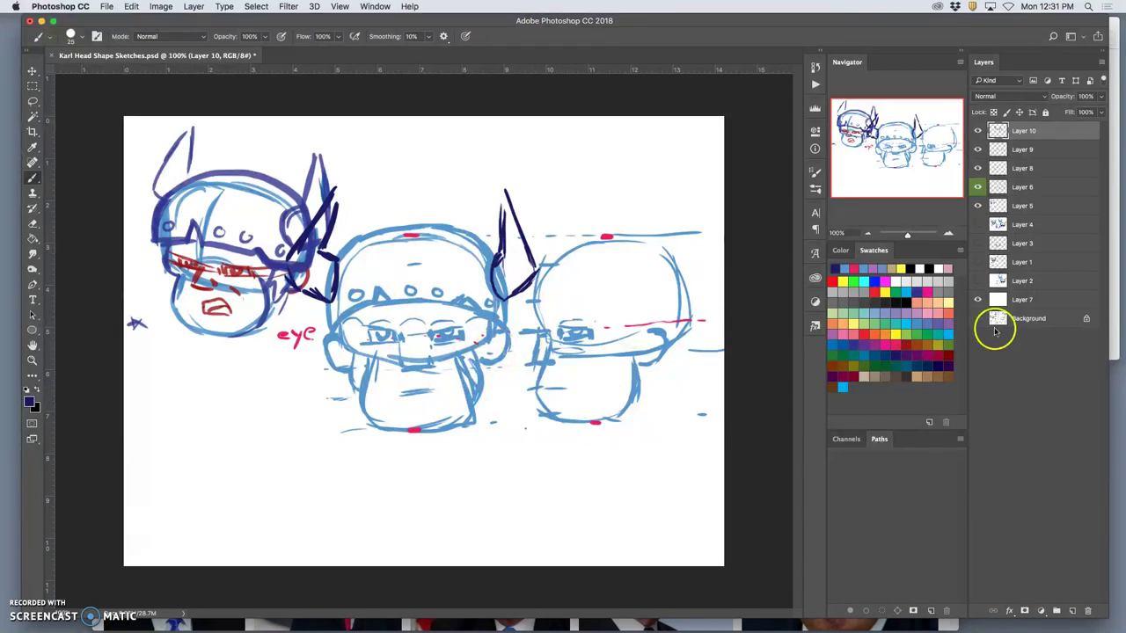
Step: Scale down the helmeted reference sketch on Layer 5 and place it in the canvas's upper-left corner, clear of the front head's horn
click(978, 206)
click(978, 205)
click(1014, 206)
key(ctrl+t)
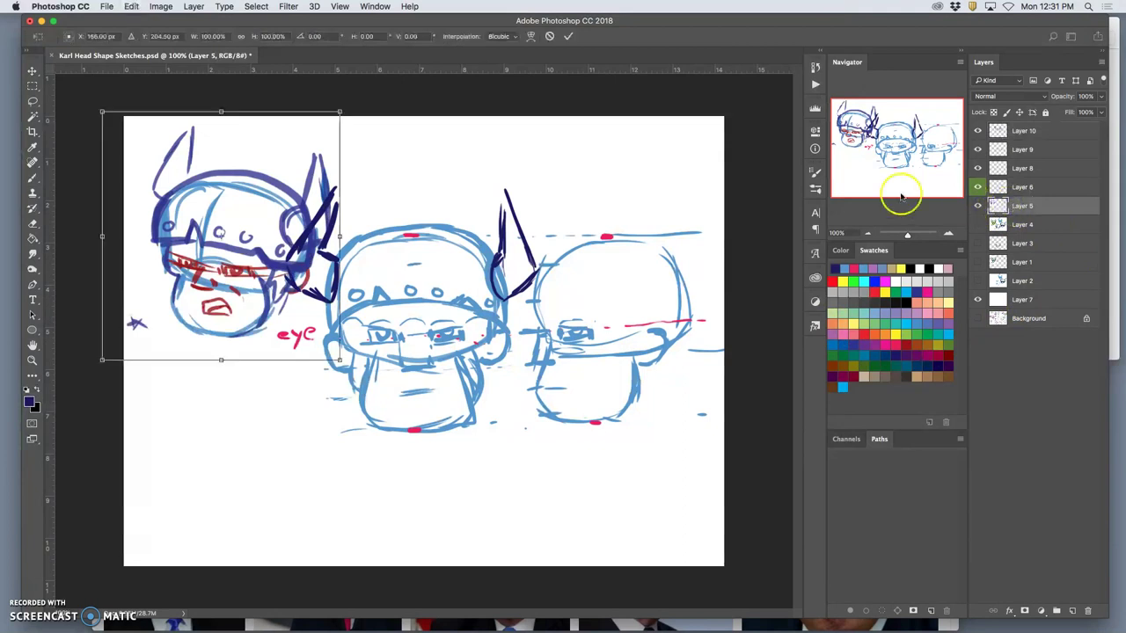
drag(340, 344, 279, 273)
drag(239, 189, 245, 184)
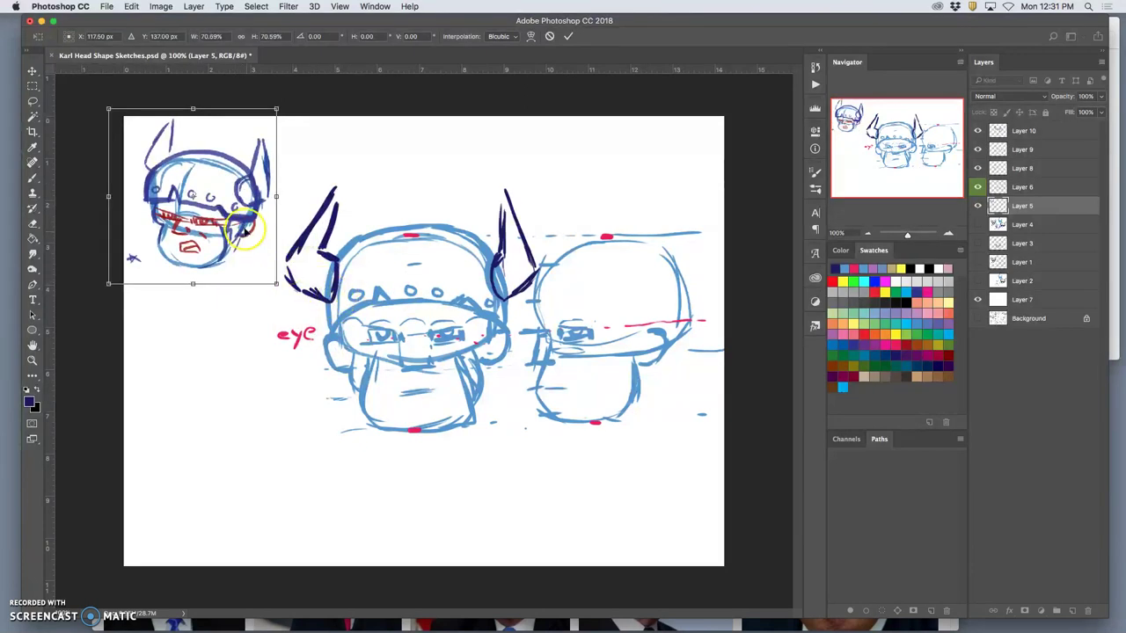
drag(277, 283, 245, 251)
key(Return)
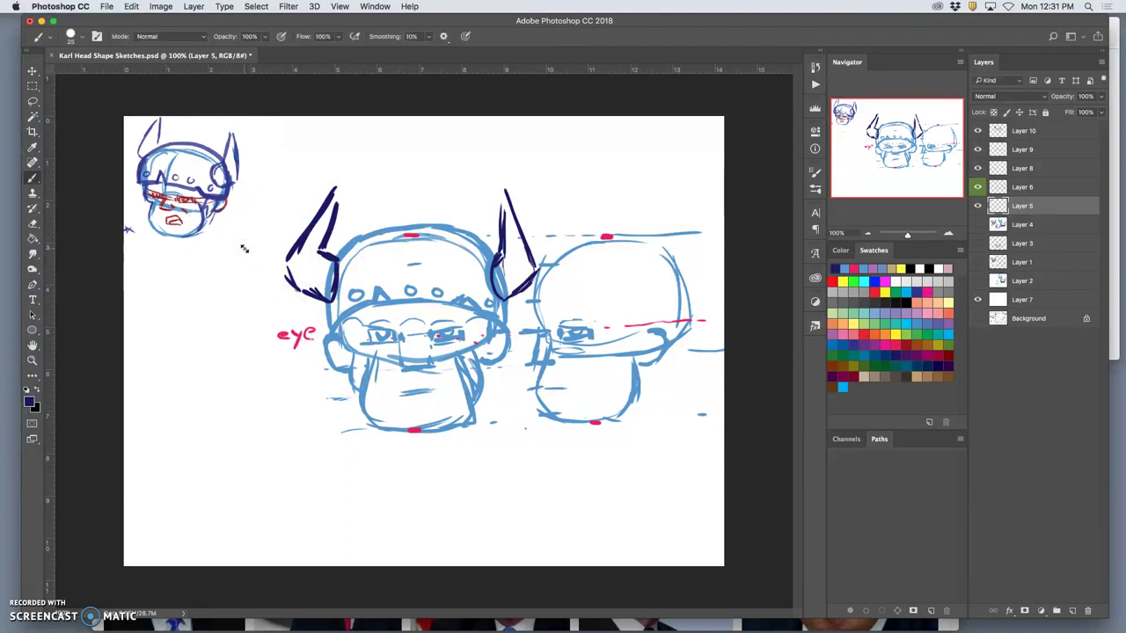
Step: Move the head sketches on Layers 6, 8, 9 and 10 below the reference sketch and scale them up together to about 107%
click(1018, 188)
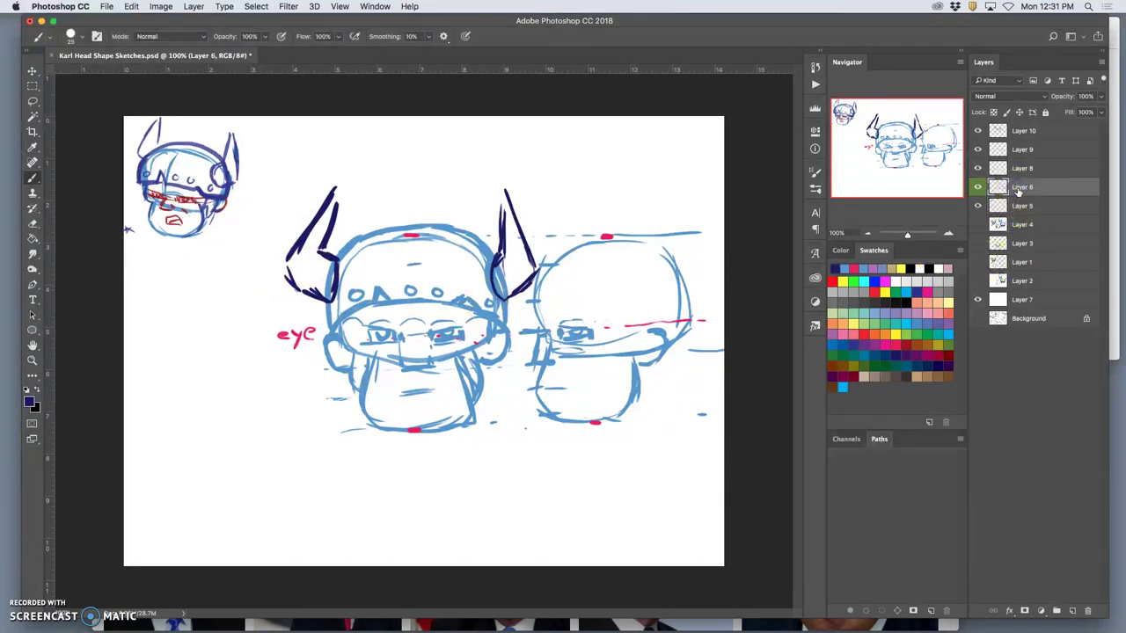
shift+click(1033, 133)
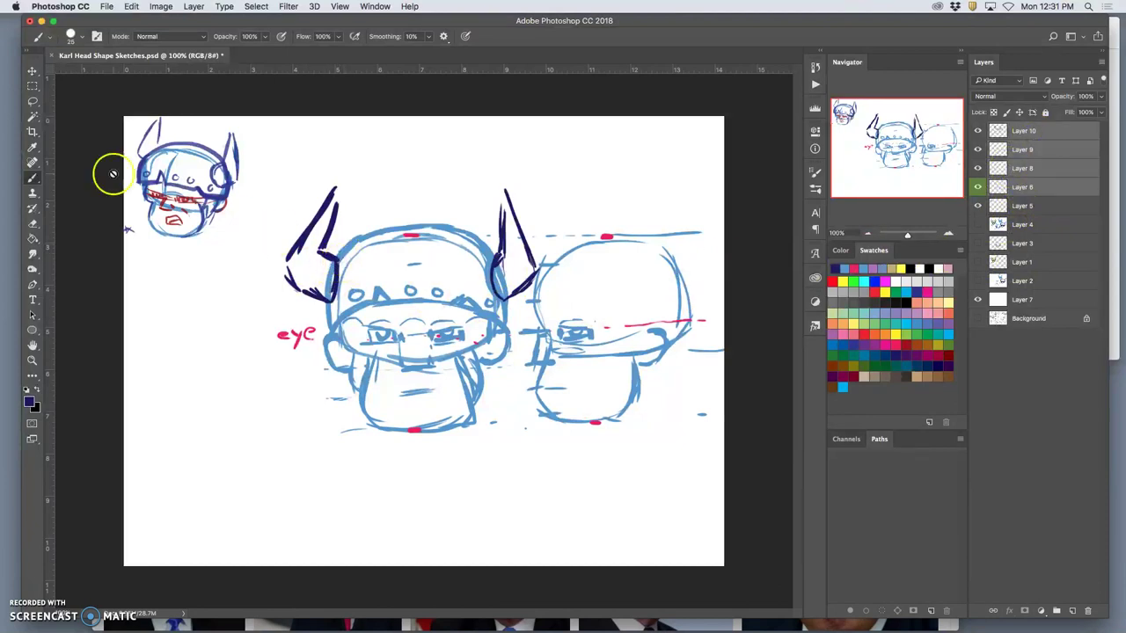
click(31, 70)
mouse_move(328, 275)
mouse_down()
mouse_move(251, 297)
mouse_move(240, 314)
mouse_up()
key(ctrl+t)
mouse_move(623, 250)
mouse_down()
mouse_move(671, 228)
mouse_move(659, 233)
mouse_up()
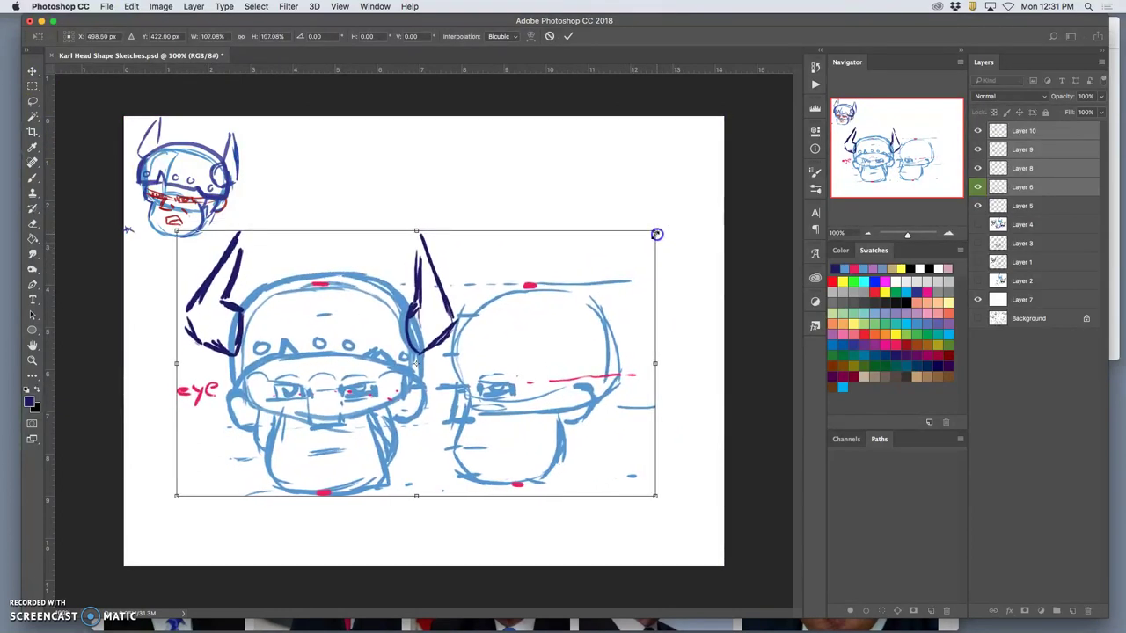
drag(417, 315, 395, 307)
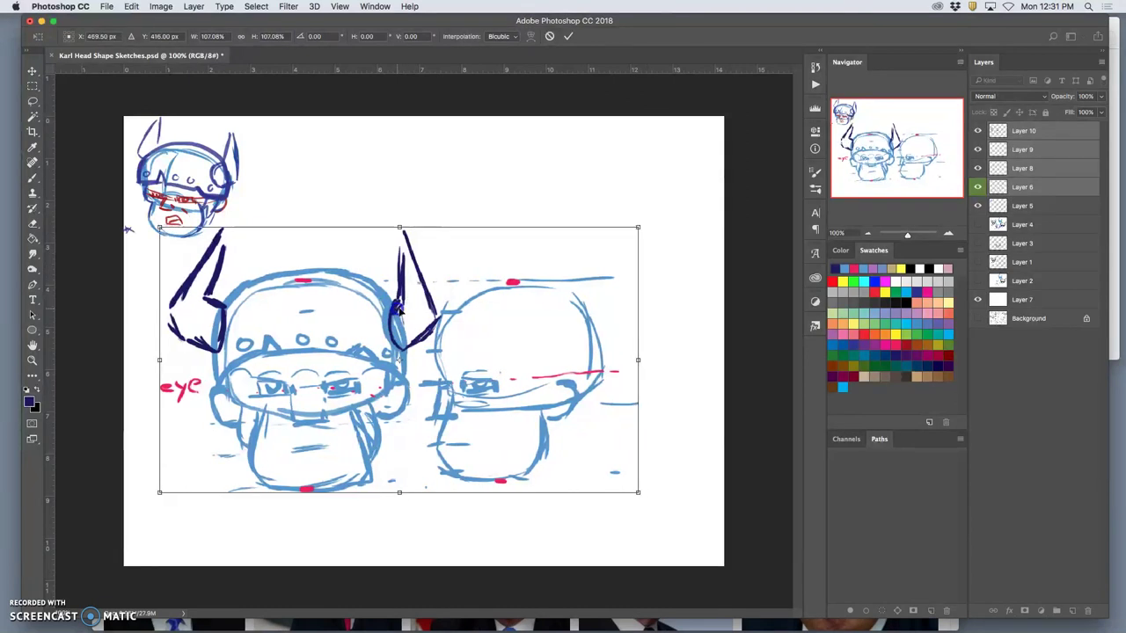
click(33, 102)
click(660, 218)
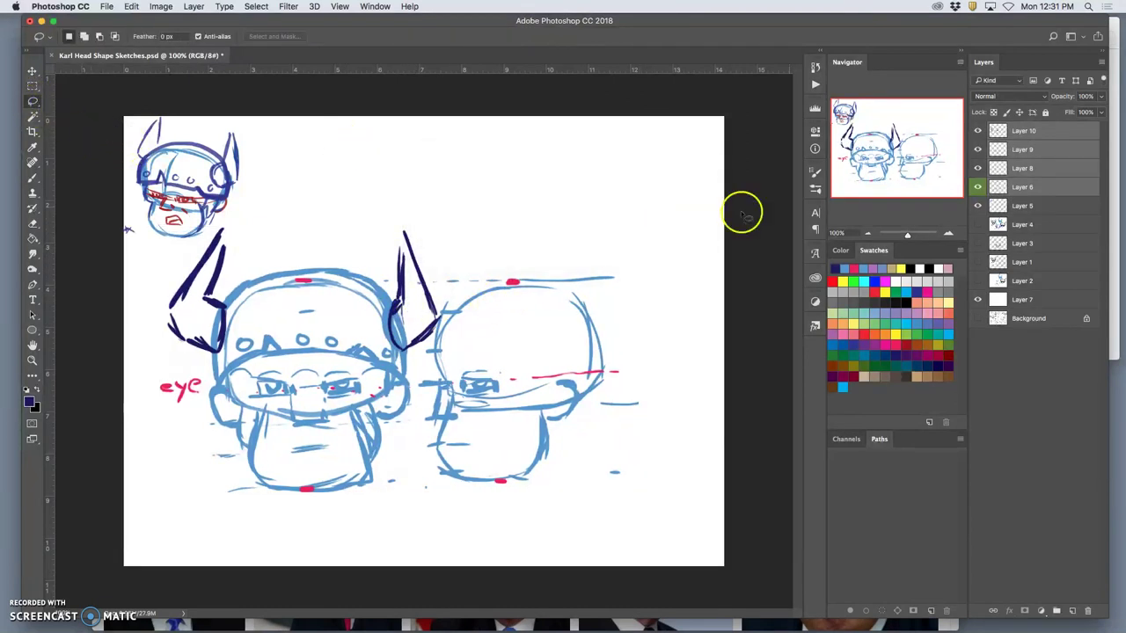
Step: Check which part of the drawing Layers 9, 8, 6 and 10 each hold by hiding and reshowing them in turn
click(978, 150)
click(978, 151)
click(978, 168)
click(978, 168)
click(978, 187)
click(978, 187)
click(978, 131)
click(978, 131)
Step: Merge Layers 6, 8, 9 and 10 into a single layer, keeping the reference sketch on Layer 5 separate
double_click(1044, 133)
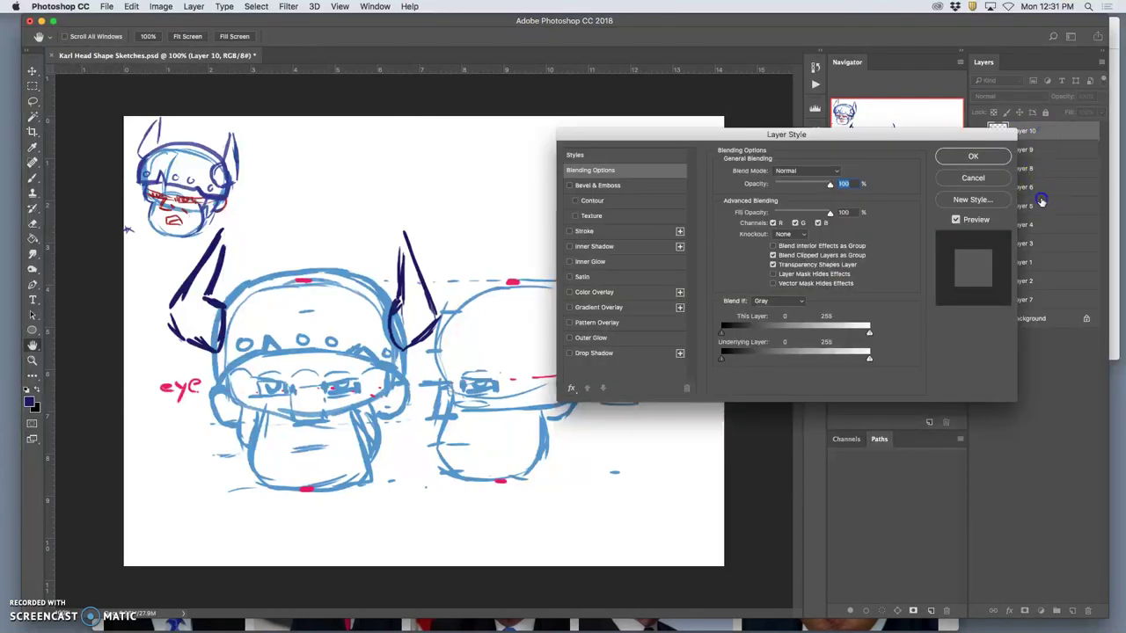
click(972, 178)
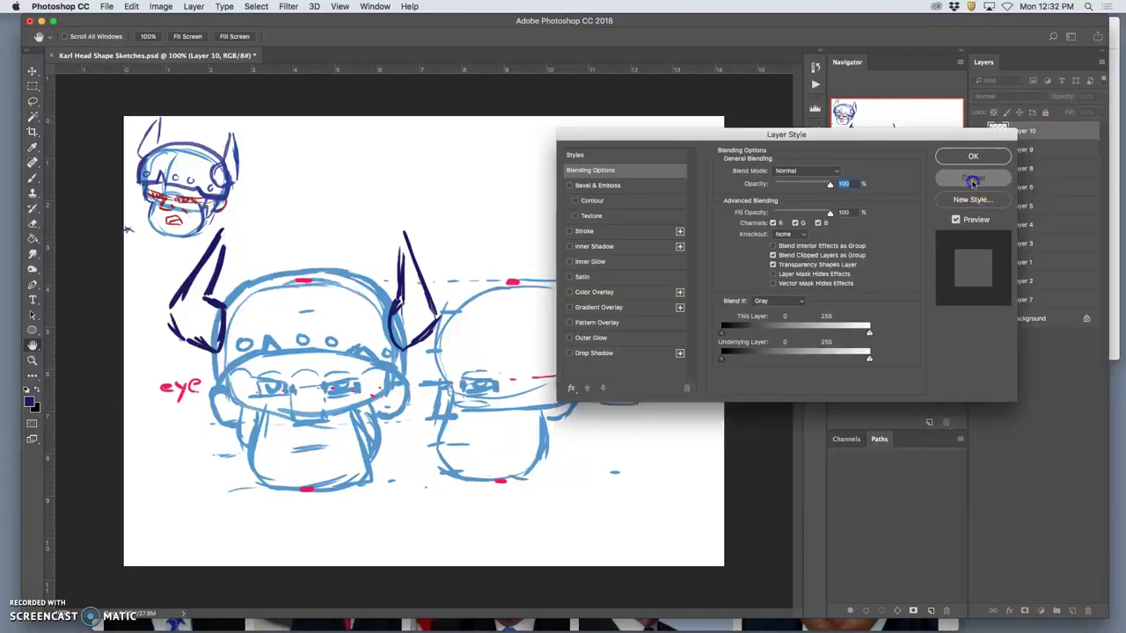
shift+click(1031, 202)
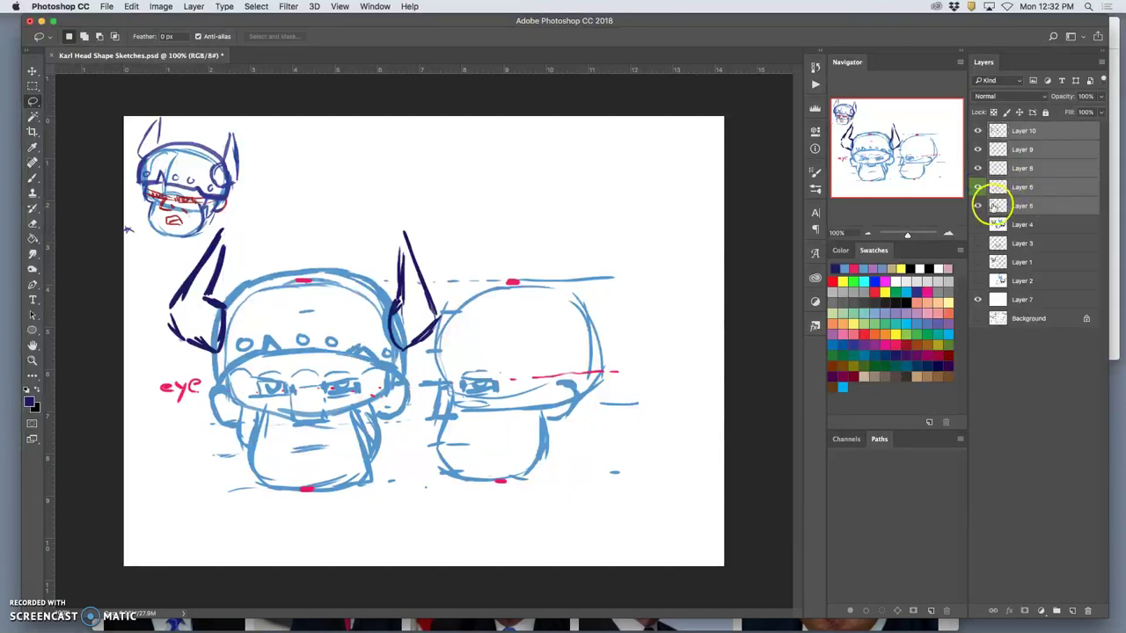
click(1036, 207)
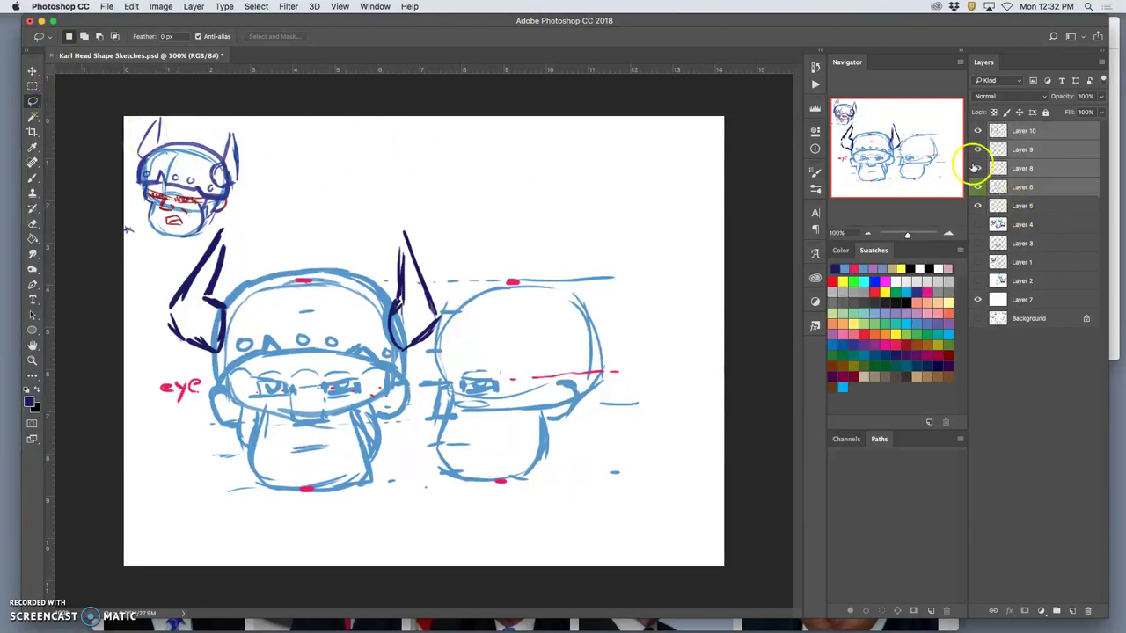
key(BackSpace)
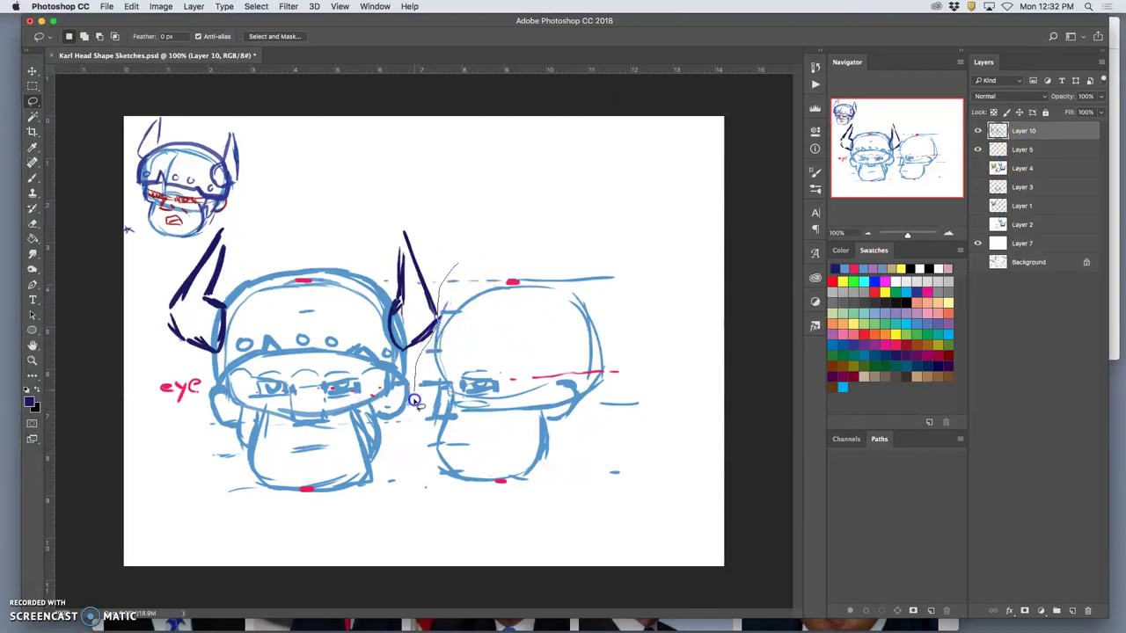
Step: Lasso the side-view head and shift it horizontally away from the front view to widen the gap, then deselect
mouse_move(417, 490)
mouse_down()
mouse_move(641, 502)
mouse_move(648, 249)
mouse_move(504, 245)
mouse_up()
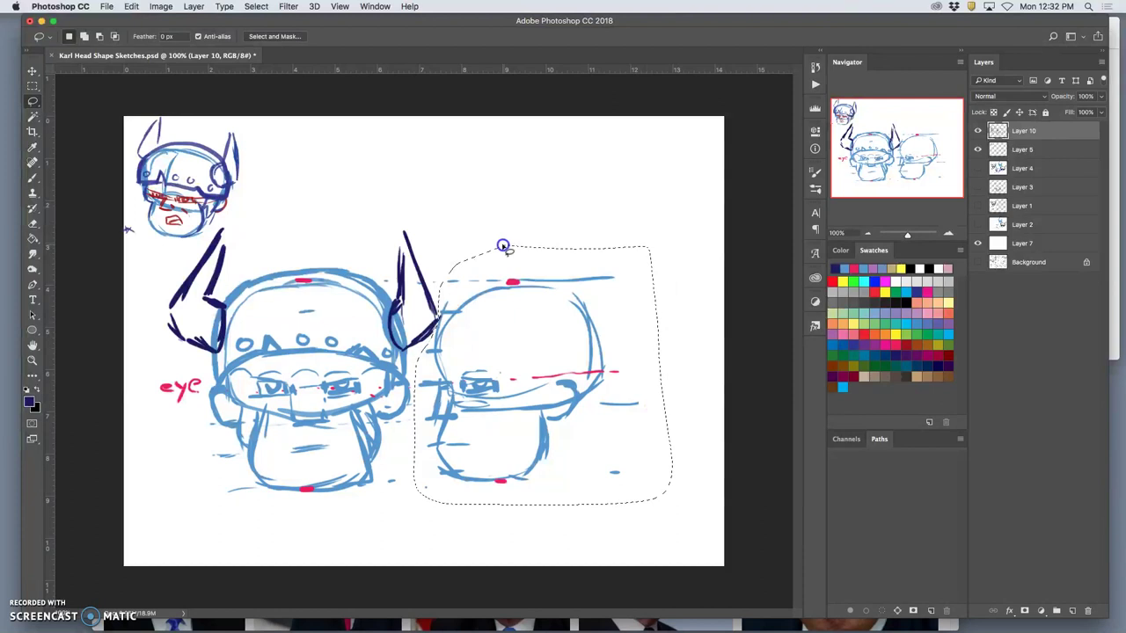
click(32, 70)
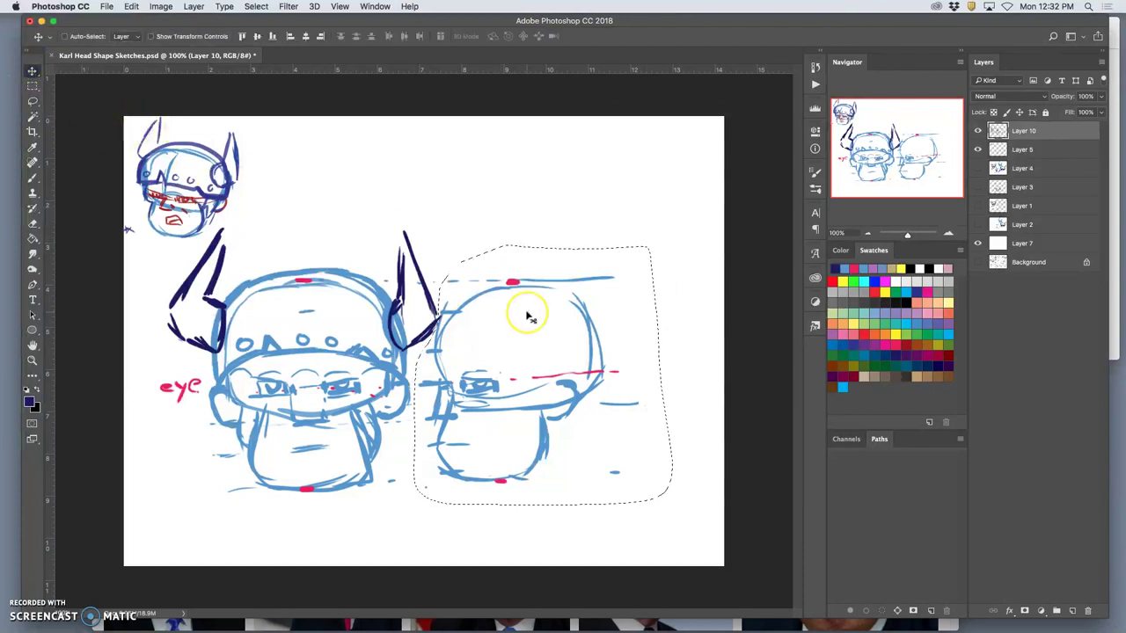
key(shift+Right)
key(shift+Right)
key(shift+Right)
key(shift+Right)
key(shift+Right)
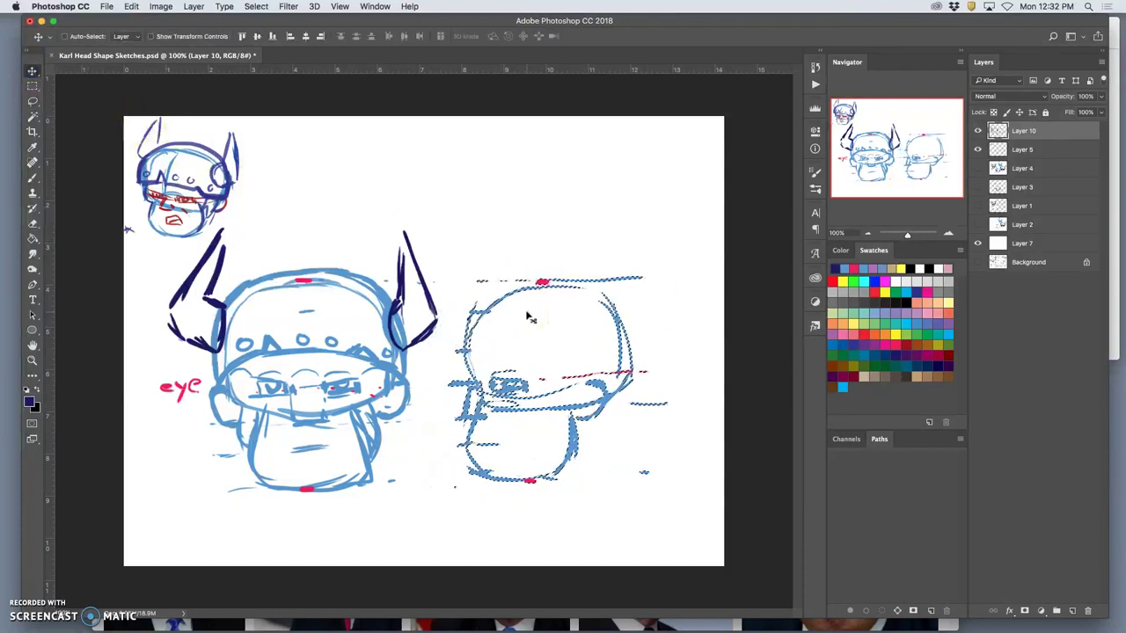
key(Right)
key(Right)
key(Right)
key(Right)
key(Right)
key(Right)
key(Left)
key(Left)
key(Left)
key(Left)
key(Left)
key(Left)
key(Left)
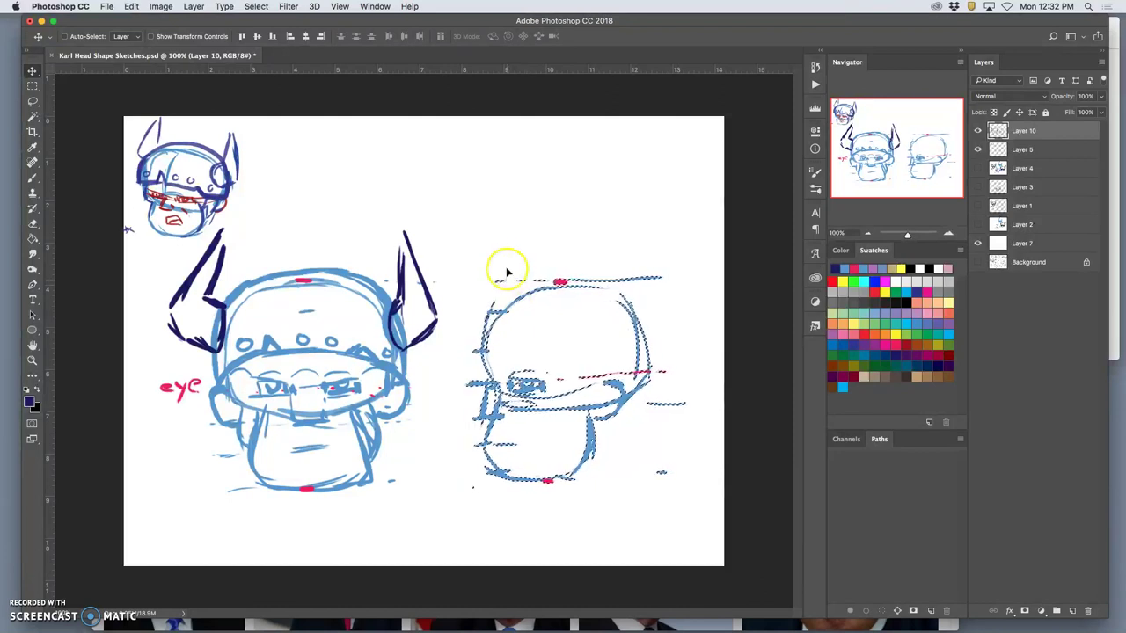
click(32, 102)
click(392, 199)
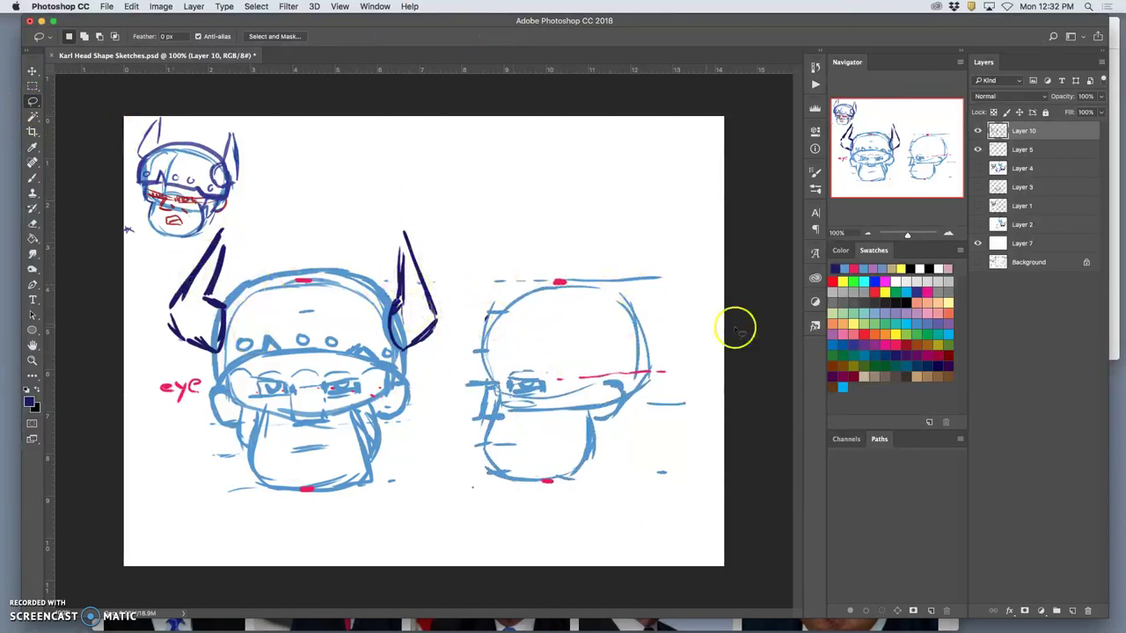
Step: Sample the light blue from the front helmet and brush the helmet's brim and outer dome around the side-view head
click(34, 179)
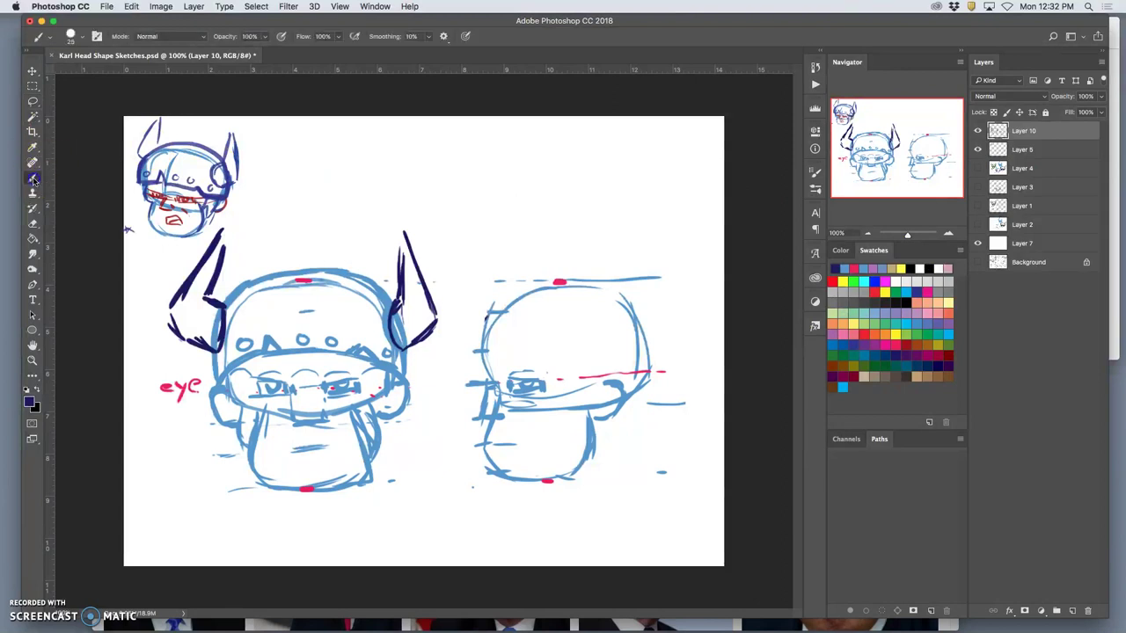
alt+click(286, 276)
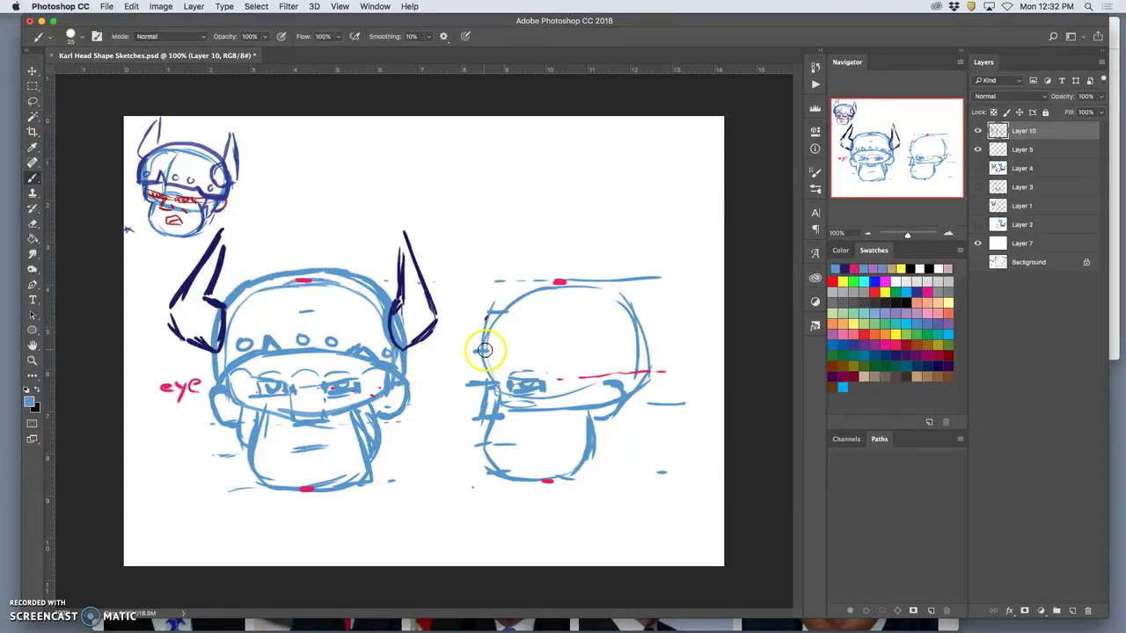
mouse_move(476, 350)
mouse_down()
mouse_move(556, 357)
mouse_move(635, 389)
mouse_up()
mouse_move(491, 329)
mouse_down()
mouse_move(474, 341)
mouse_move(506, 276)
mouse_move(591, 266)
mouse_move(591, 278)
mouse_move(593, 270)
mouse_move(647, 291)
mouse_move(666, 372)
mouse_up()
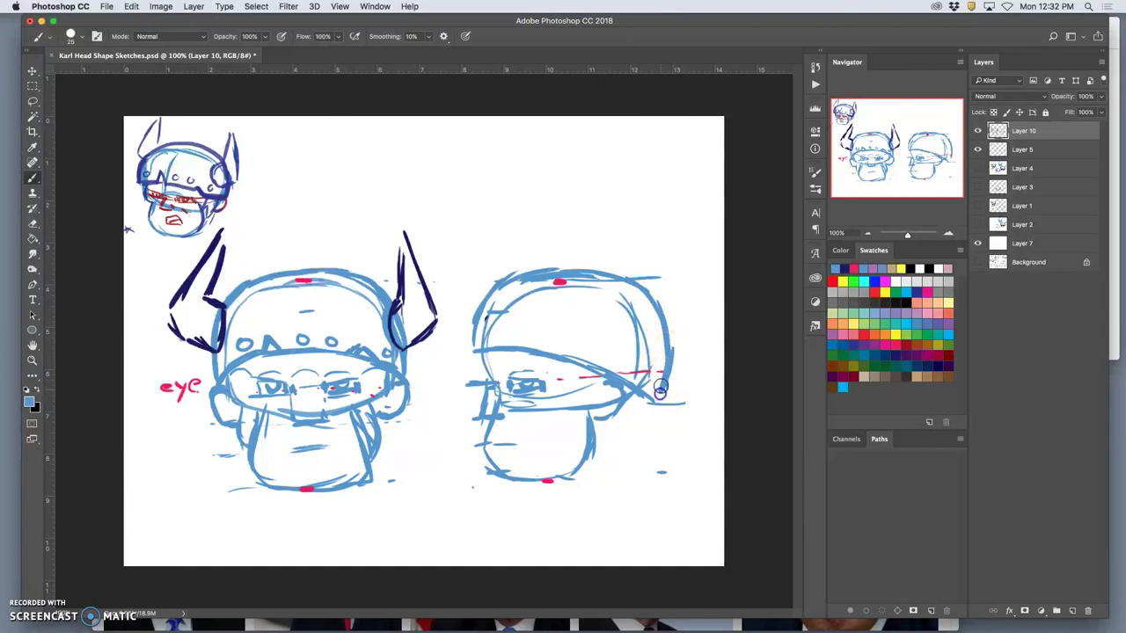
drag(527, 256, 603, 269)
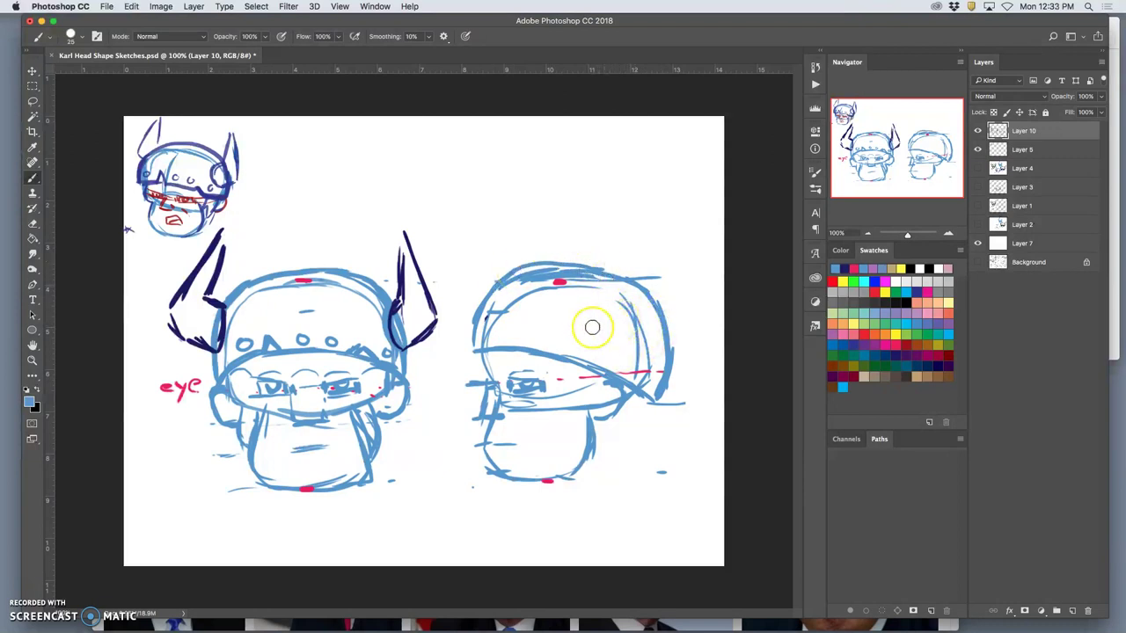
Step: Sketch a pointed horn with a round base on the side-view helmet and retrace the front helmet's horns in light blue
mouse_move(598, 306)
mouse_down()
mouse_move(607, 347)
mouse_move(580, 312)
mouse_move(600, 237)
mouse_up()
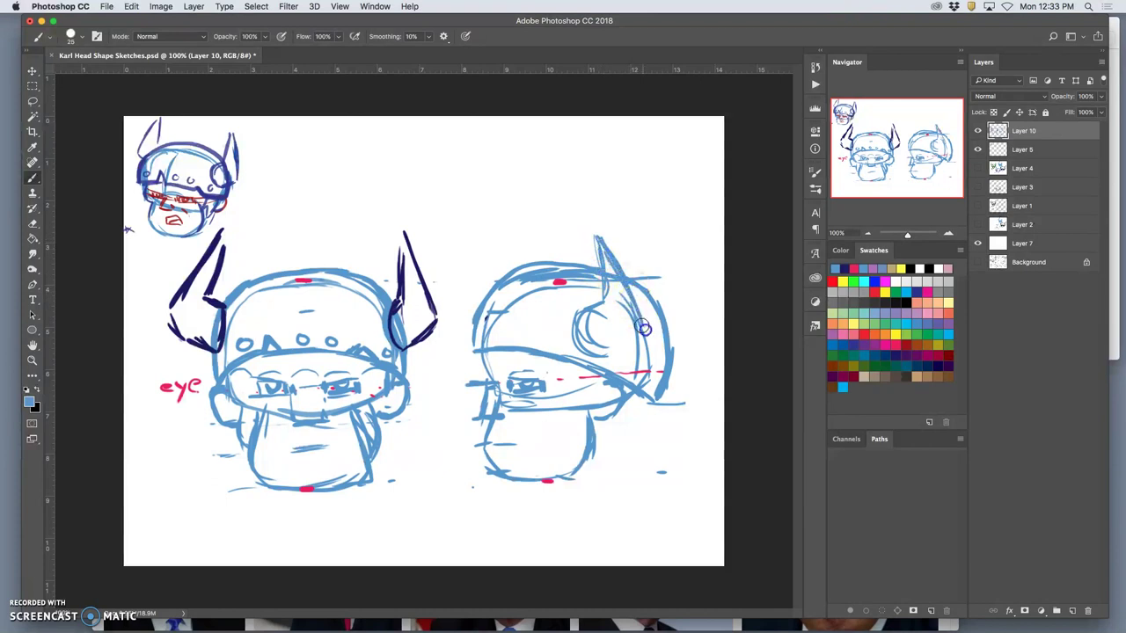
drag(645, 331, 623, 346)
key(super+z)
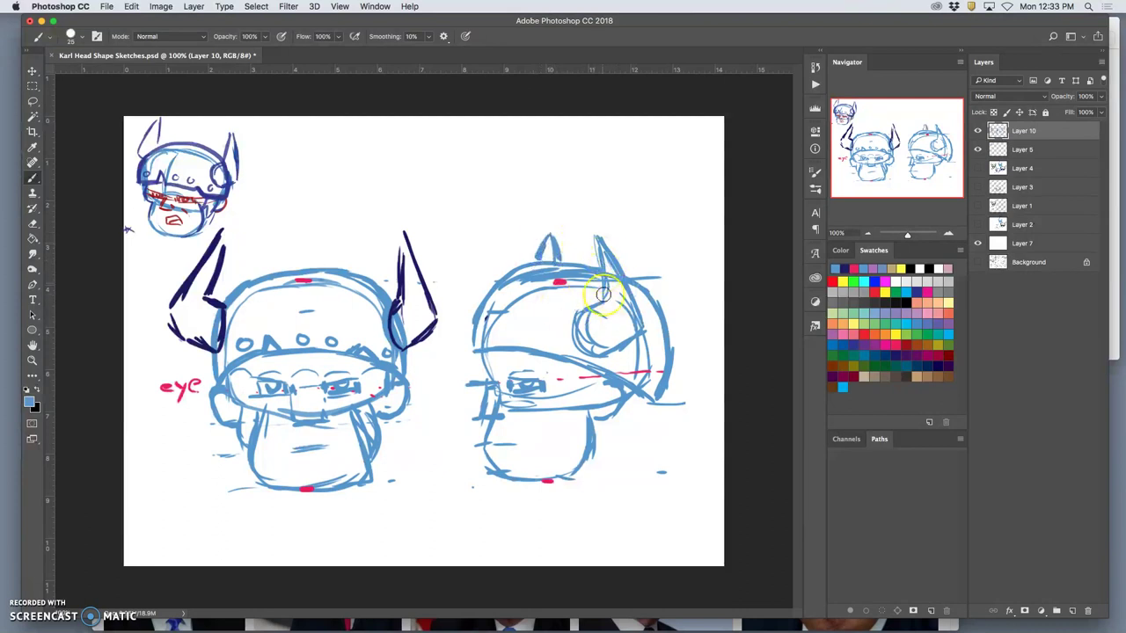
drag(431, 303, 397, 345)
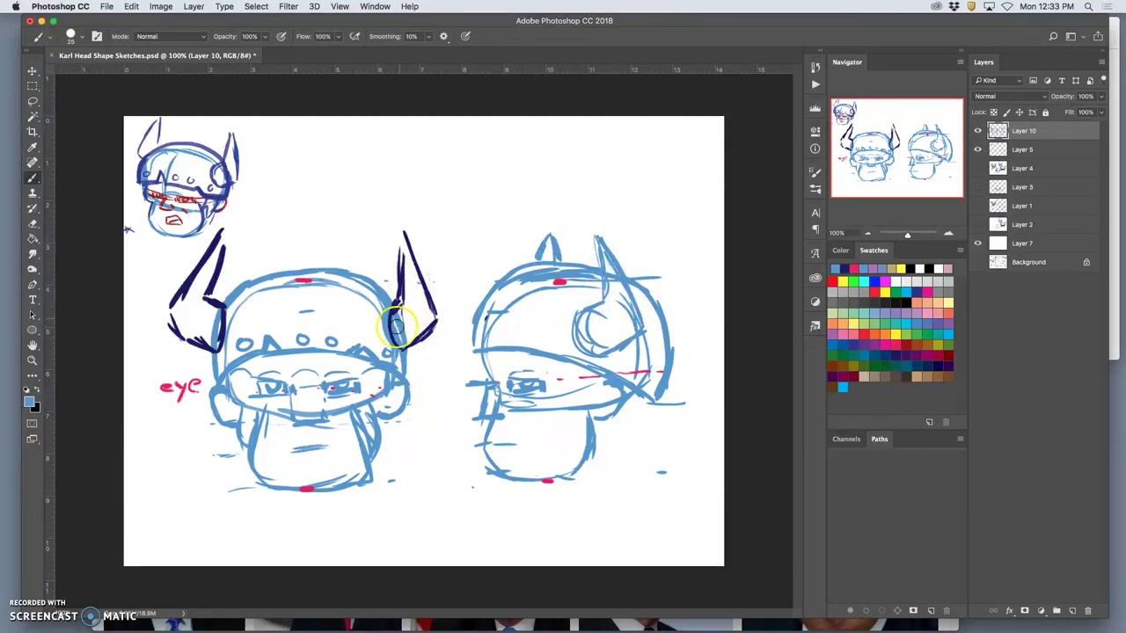
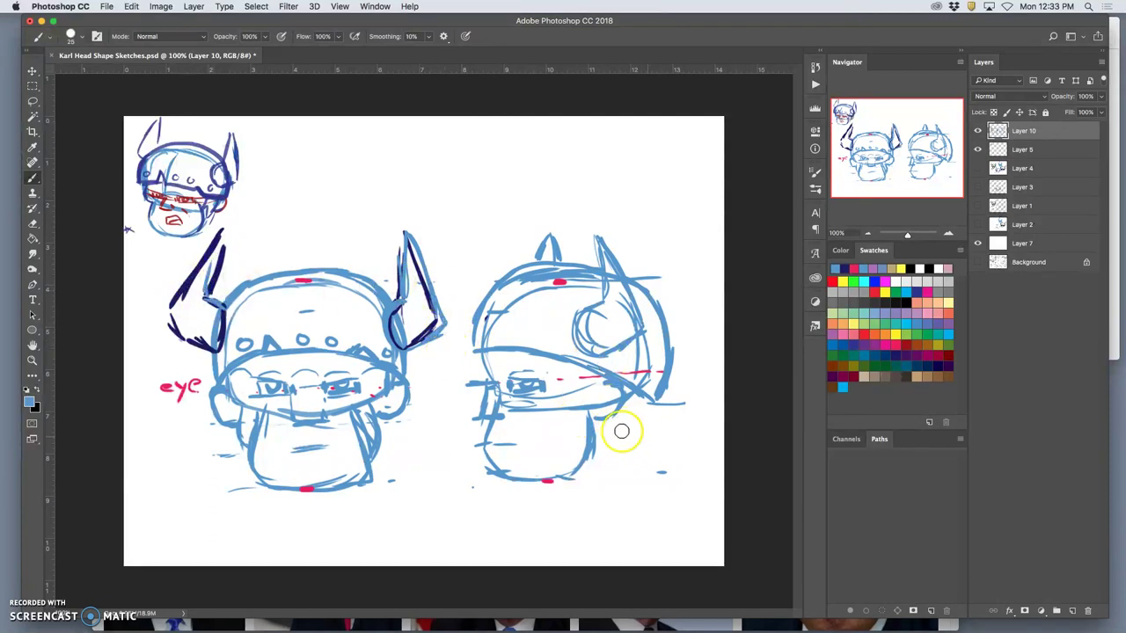
Step: Rework the side view's face profile and slanted back jawline, erasing the leftover strokes inside the jaw
drag(598, 416, 596, 418)
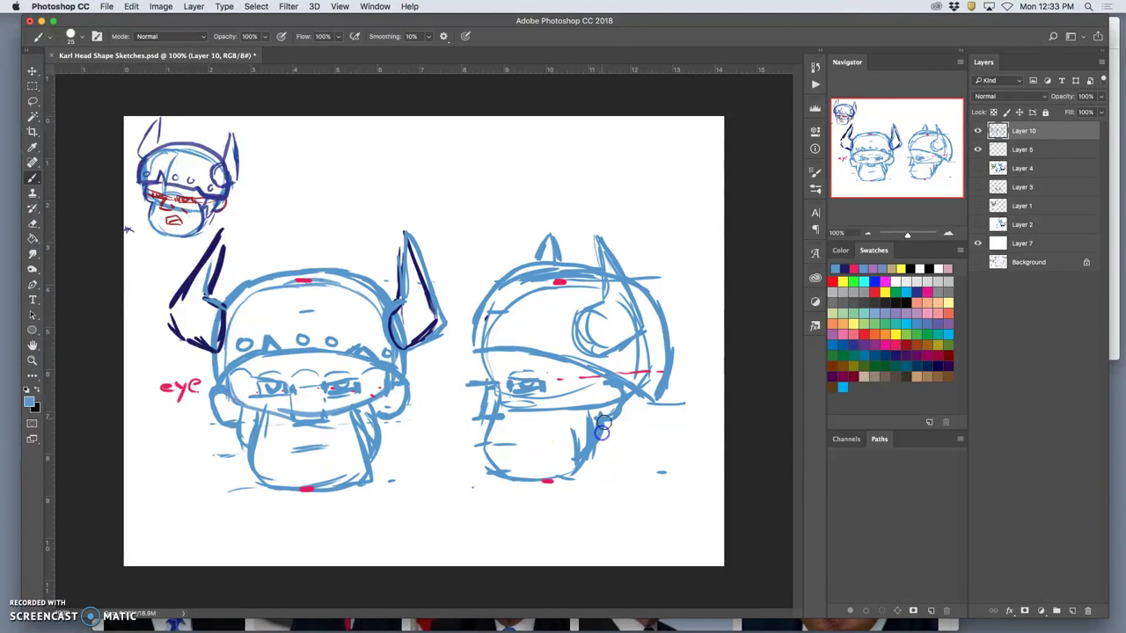
mouse_move(488, 387)
mouse_down()
mouse_move(508, 402)
mouse_move(504, 444)
mouse_up()
mouse_move(497, 391)
mouse_down()
mouse_move(482, 407)
mouse_move(495, 366)
mouse_move(484, 352)
mouse_up()
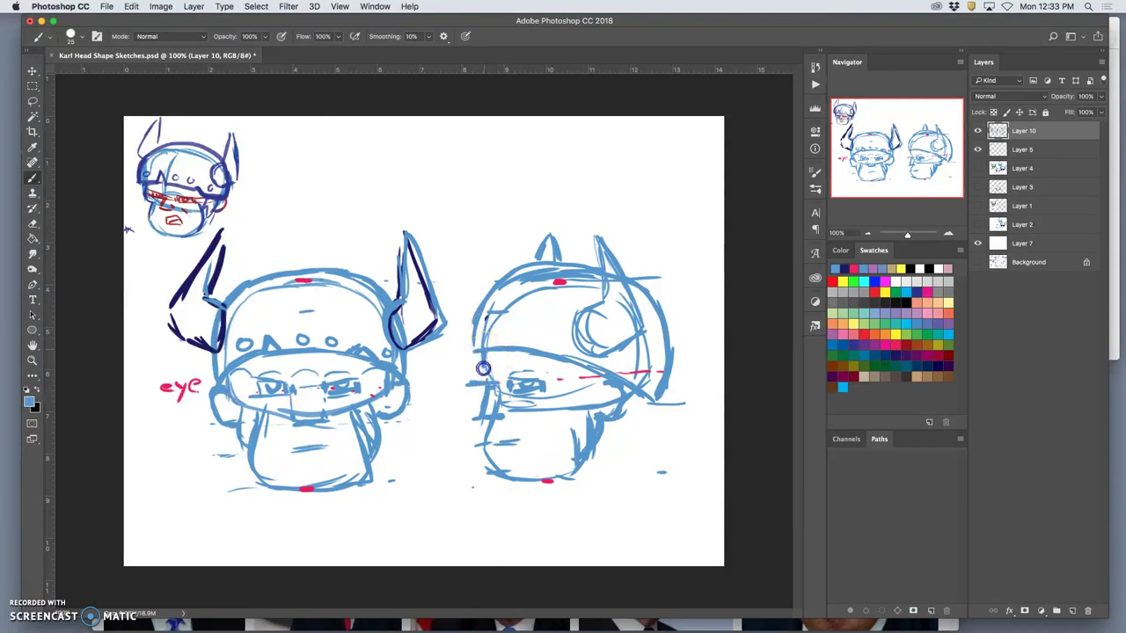
drag(490, 380, 496, 419)
mouse_move(502, 473)
mouse_down()
mouse_move(536, 490)
mouse_move(603, 462)
mouse_move(523, 452)
mouse_move(549, 425)
mouse_up()
click(33, 225)
drag(603, 422, 568, 422)
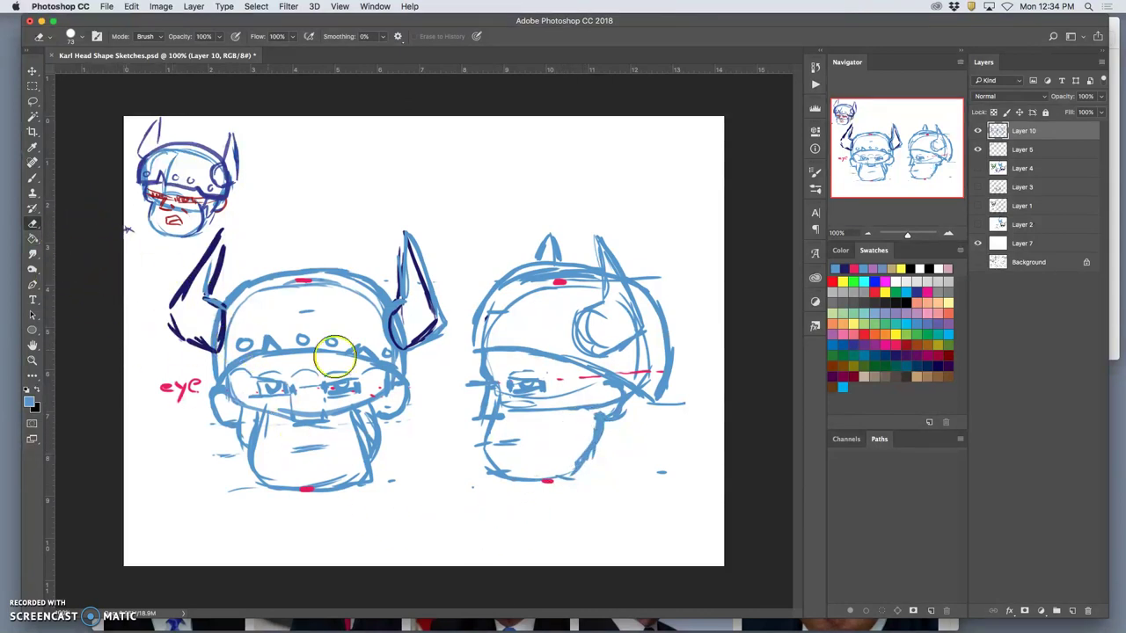
Step: Add round rivets and triangular studs above the side helmet's brim and erase the surplus outline around the horn's base
click(33, 177)
alt+click(359, 349)
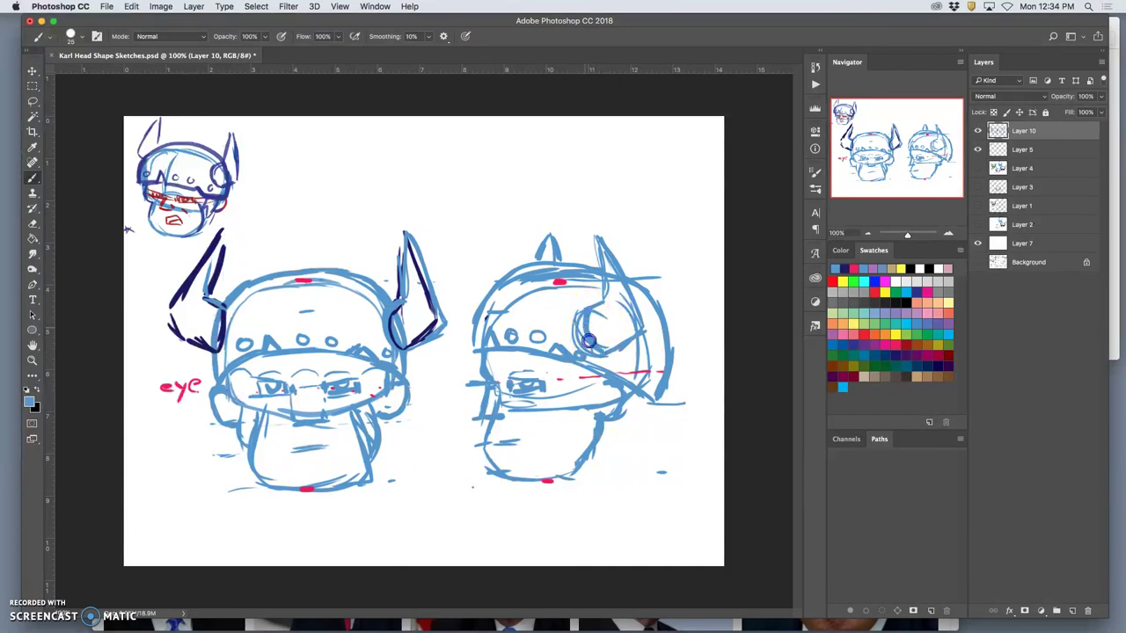
click(32, 223)
mouse_move(574, 322)
mouse_down()
mouse_move(579, 342)
mouse_move(603, 358)
mouse_move(583, 337)
mouse_move(580, 306)
mouse_up()
Step: Erase the back of the side-view helmet and redraw its curve closer to the horn, down to the brim
click(642, 342)
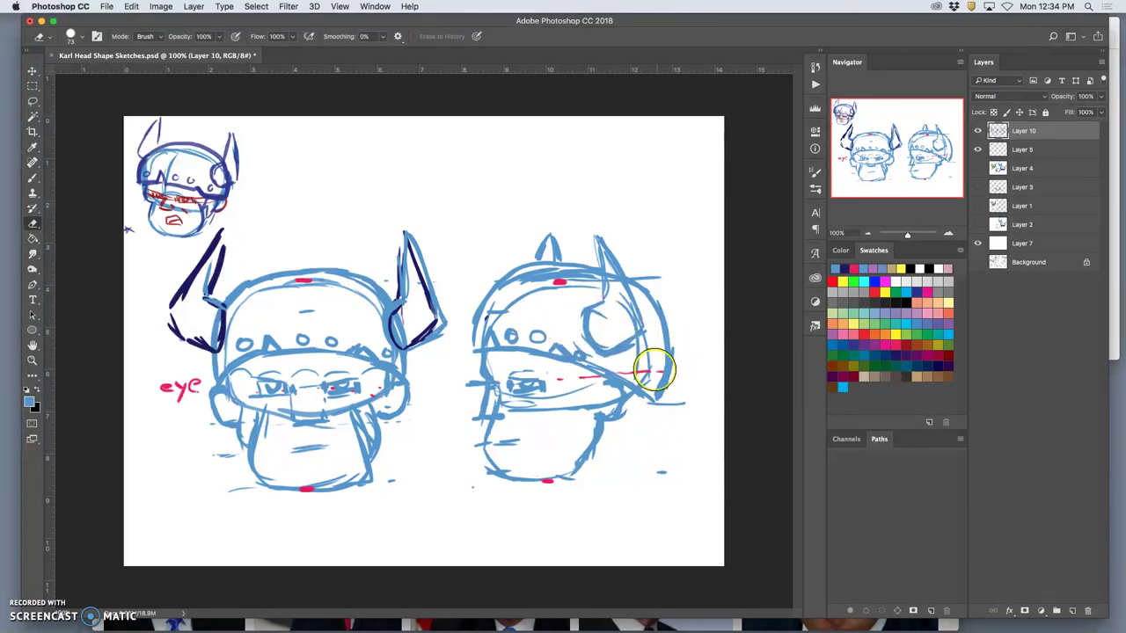
mouse_move(636, 360)
mouse_down()
mouse_move(666, 294)
mouse_move(661, 390)
mouse_move(661, 296)
mouse_up()
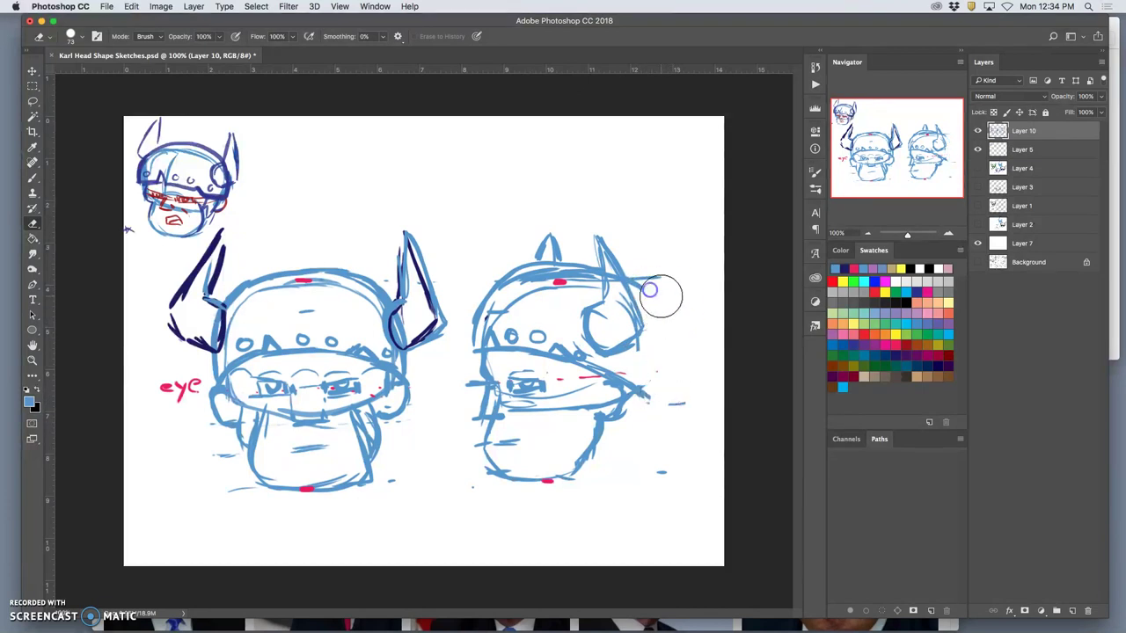
click(32, 177)
drag(590, 271, 630, 281)
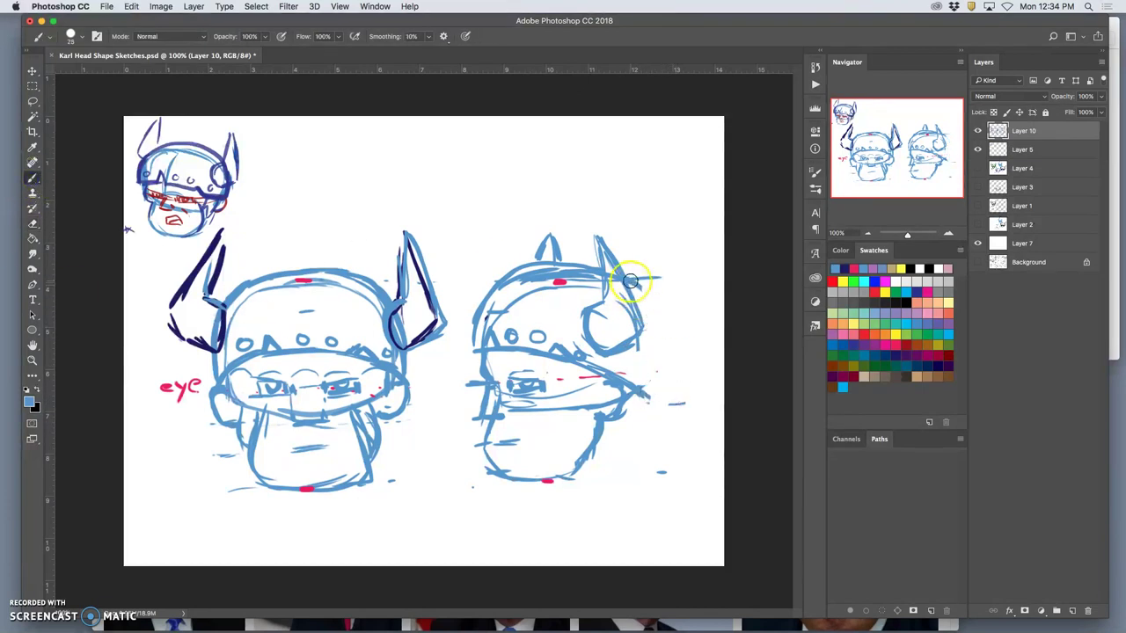
mouse_move(652, 321)
mouse_down()
mouse_move(658, 396)
mouse_move(647, 380)
mouse_up()
Step: Sketch the neck behind the side view's jaw and strengthen the lower jaw corner
drag(600, 415, 607, 417)
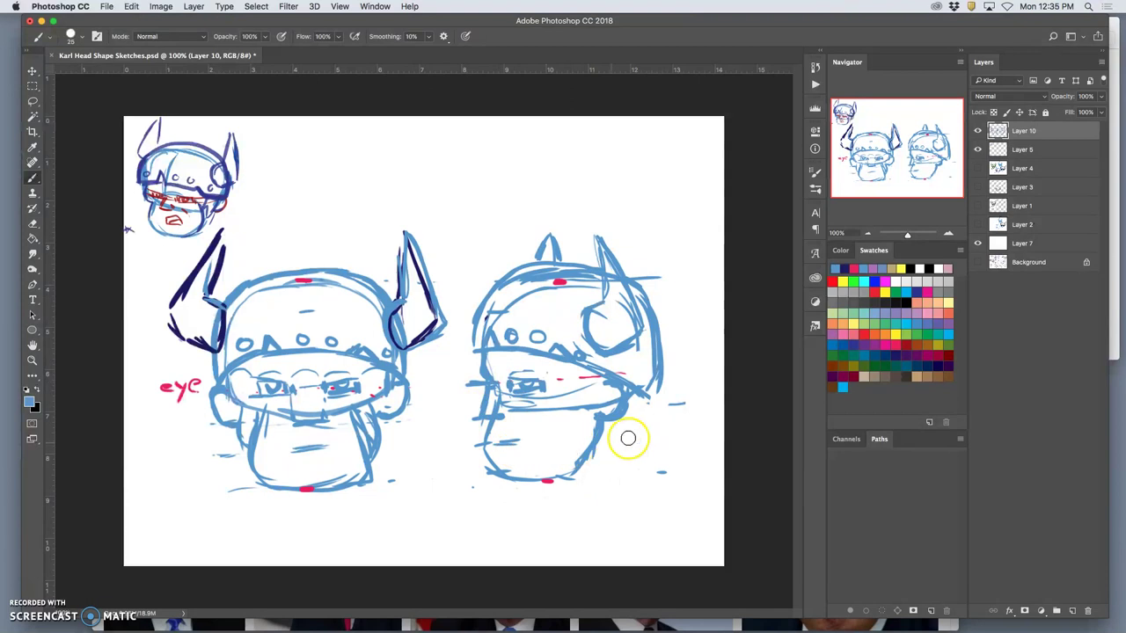
mouse_move(615, 423)
mouse_down()
mouse_move(628, 423)
mouse_move(621, 408)
mouse_up()
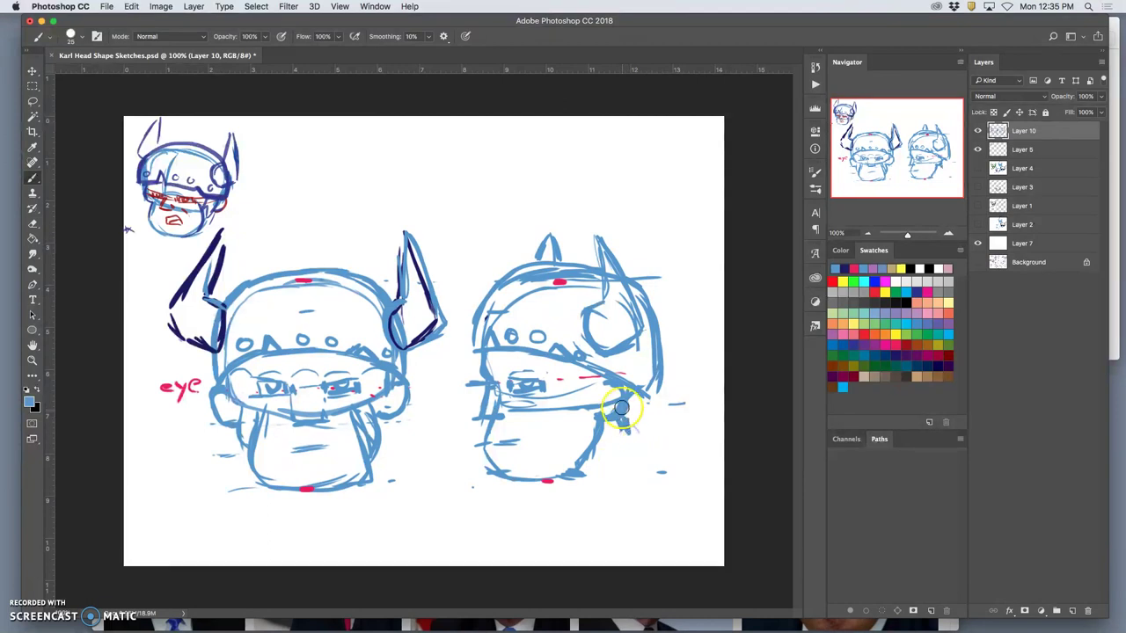
drag(615, 465, 571, 476)
mouse_move(614, 436)
mouse_down()
mouse_move(605, 417)
mouse_move(564, 476)
mouse_move(583, 477)
mouse_up()
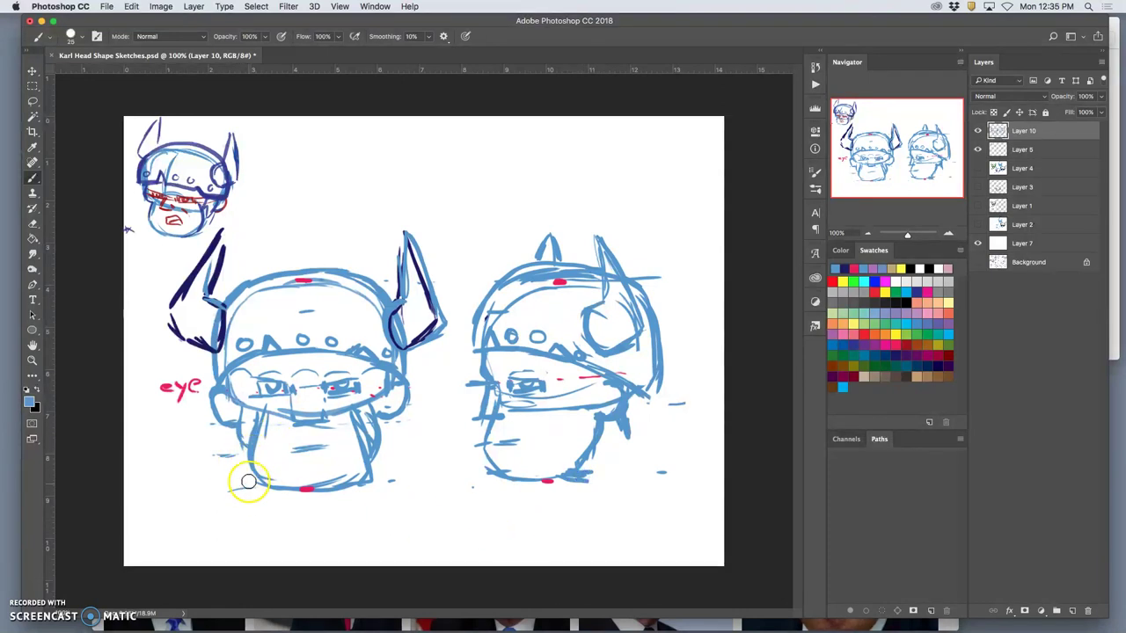
Step: Draw sloping shoulder lines down from the side view's neck and reinforce the front view's jaw edge
mouse_move(618, 442)
mouse_down()
mouse_move(538, 527)
mouse_move(661, 540)
mouse_up()
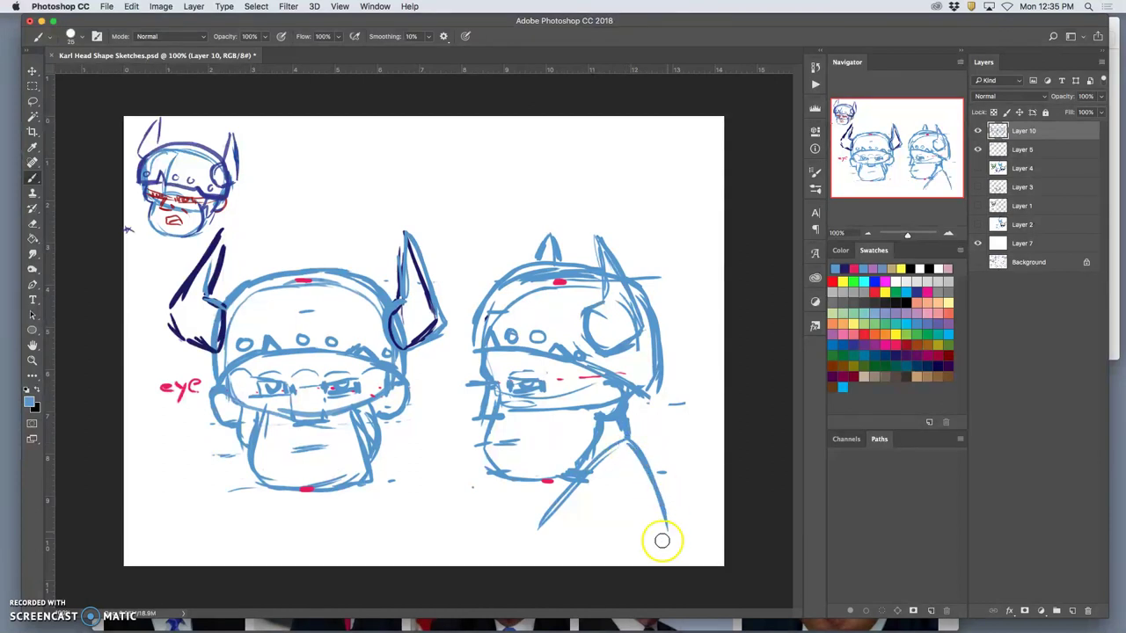
drag(605, 463, 555, 522)
drag(356, 419, 376, 459)
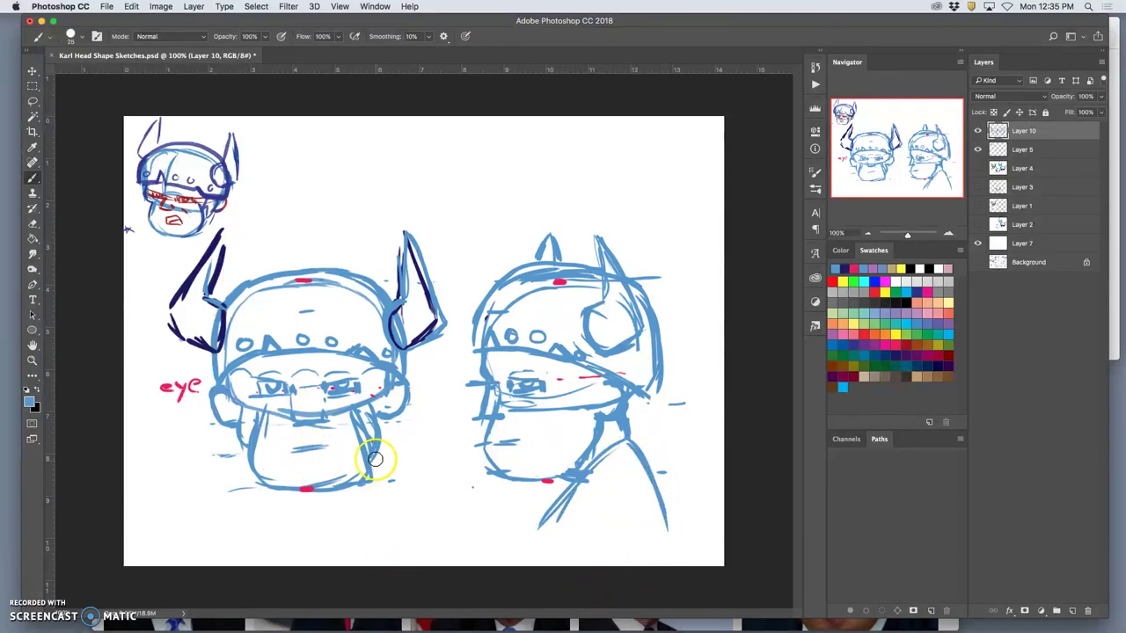
Step: Draw sloping shoulder lines on both sides of the front view's jaw and thicken the side view's front shoulder line
drag(273, 464, 248, 452)
click(475, 597)
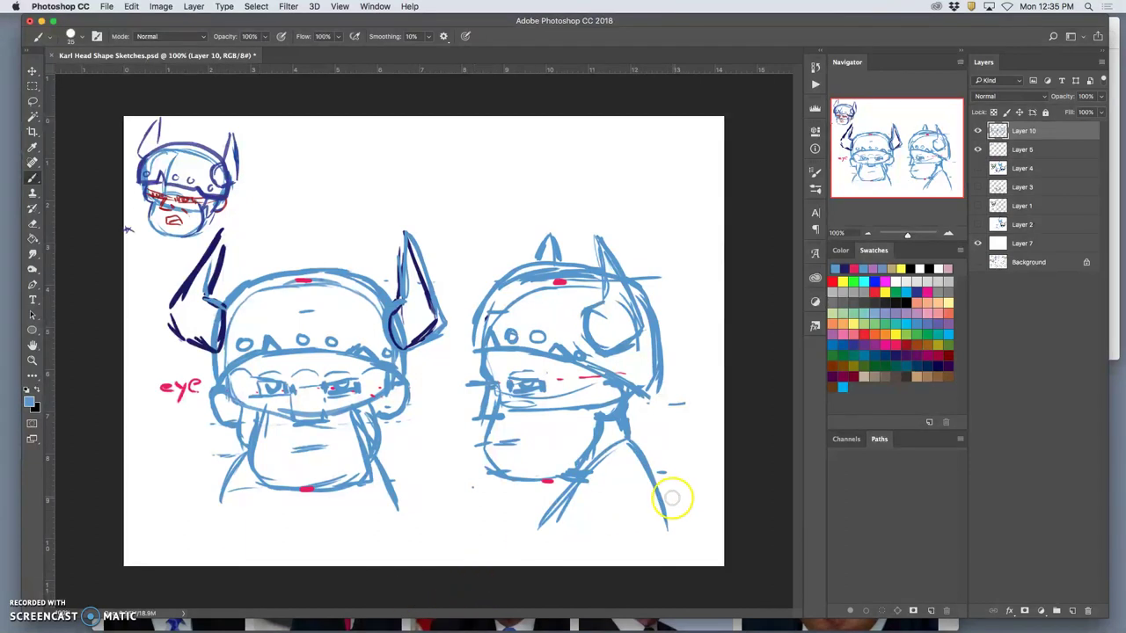
drag(573, 477, 532, 525)
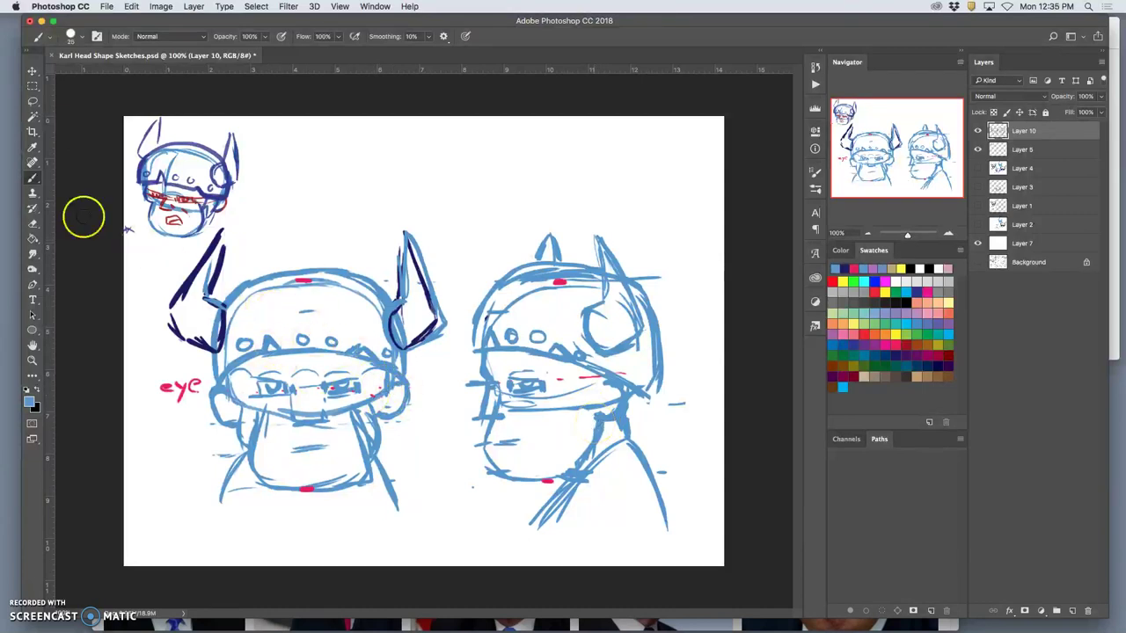
Step: Erase the stray lines at the front view's two ears and redraw the upper ear edges
click(34, 222)
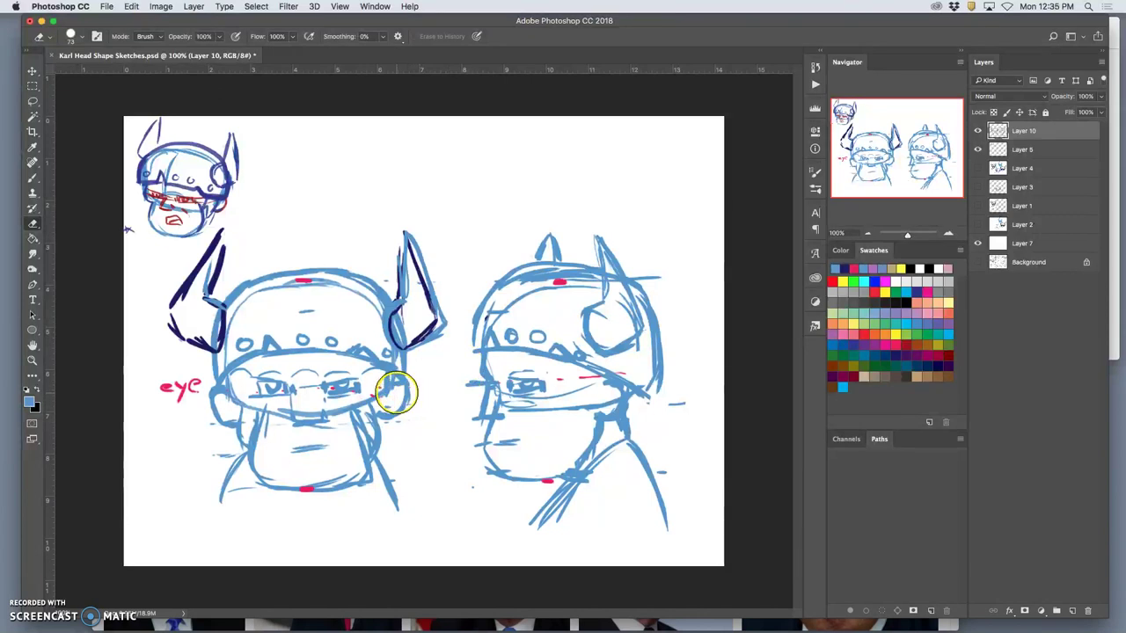
drag(398, 393, 396, 384)
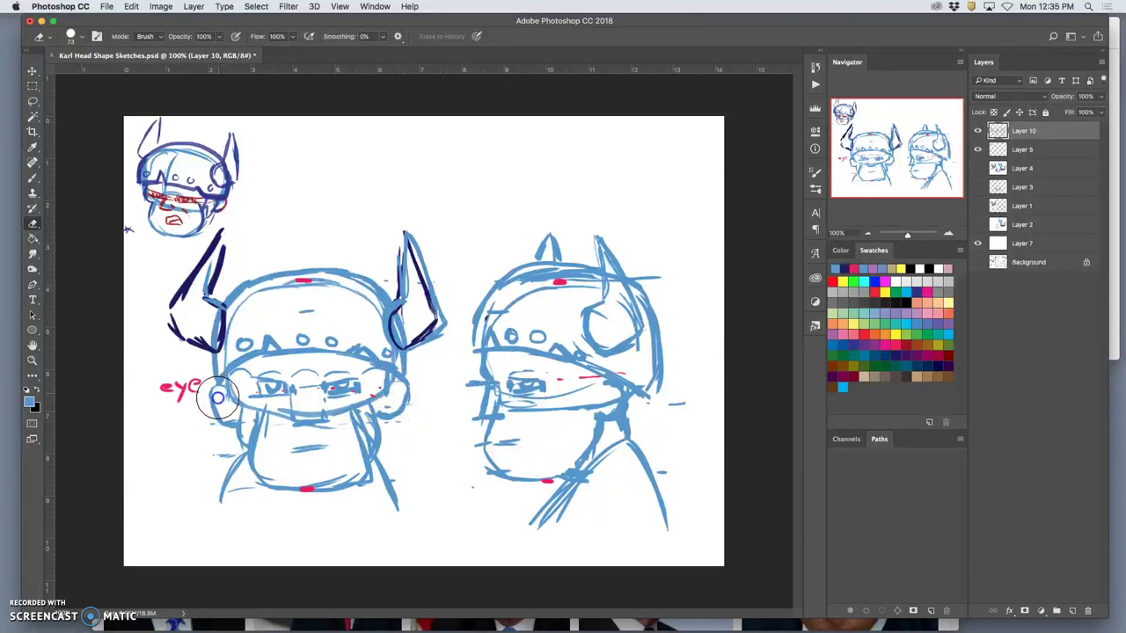
click(32, 180)
click(218, 384)
click(398, 378)
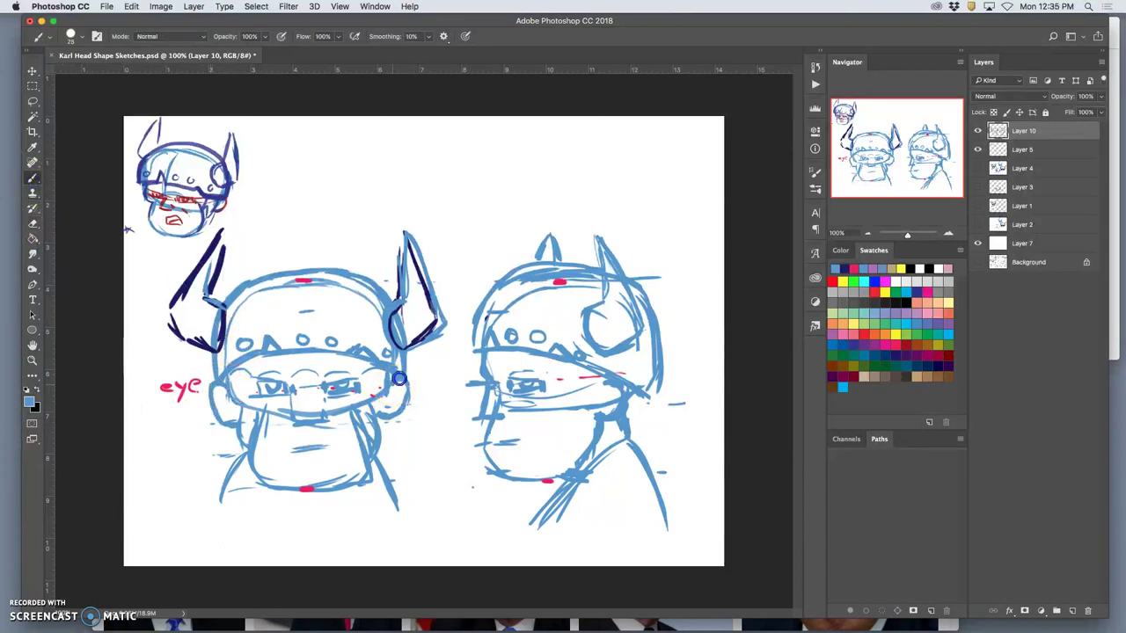
Step: Replace the crossed lines at the back of the side view's visor with a rounded ear shape and add a slanted jaw line
click(33, 224)
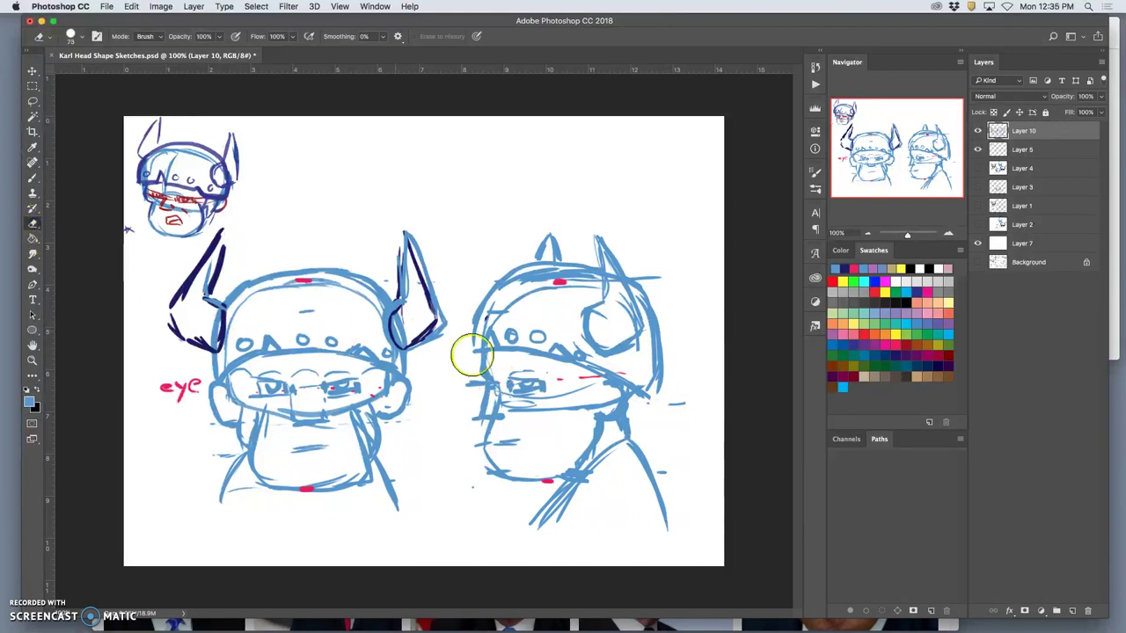
click(618, 393)
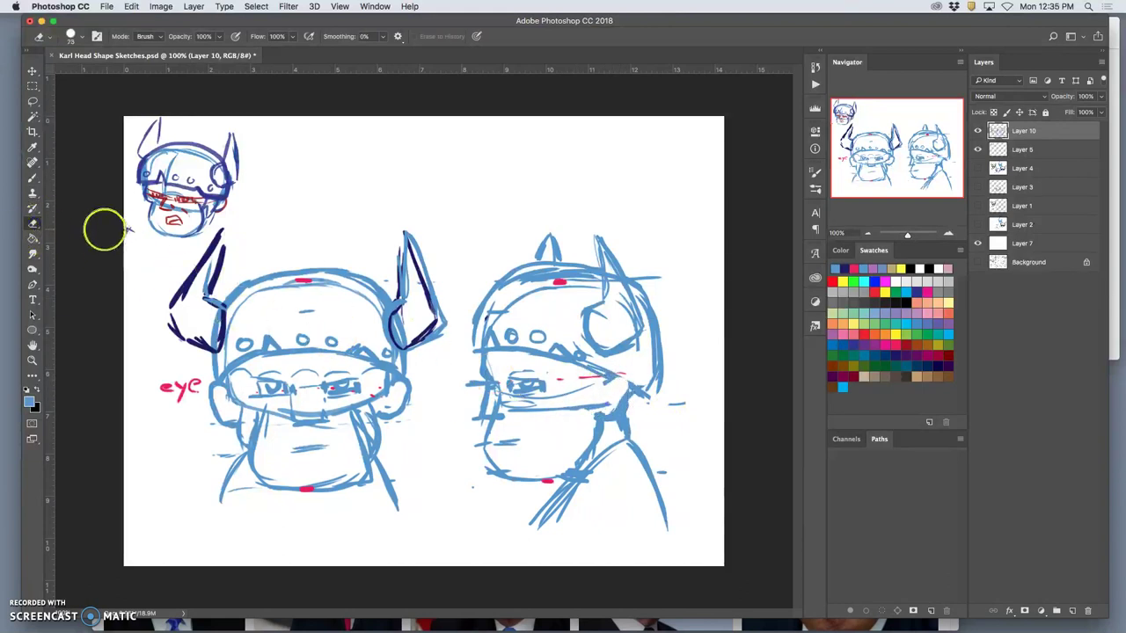
click(32, 179)
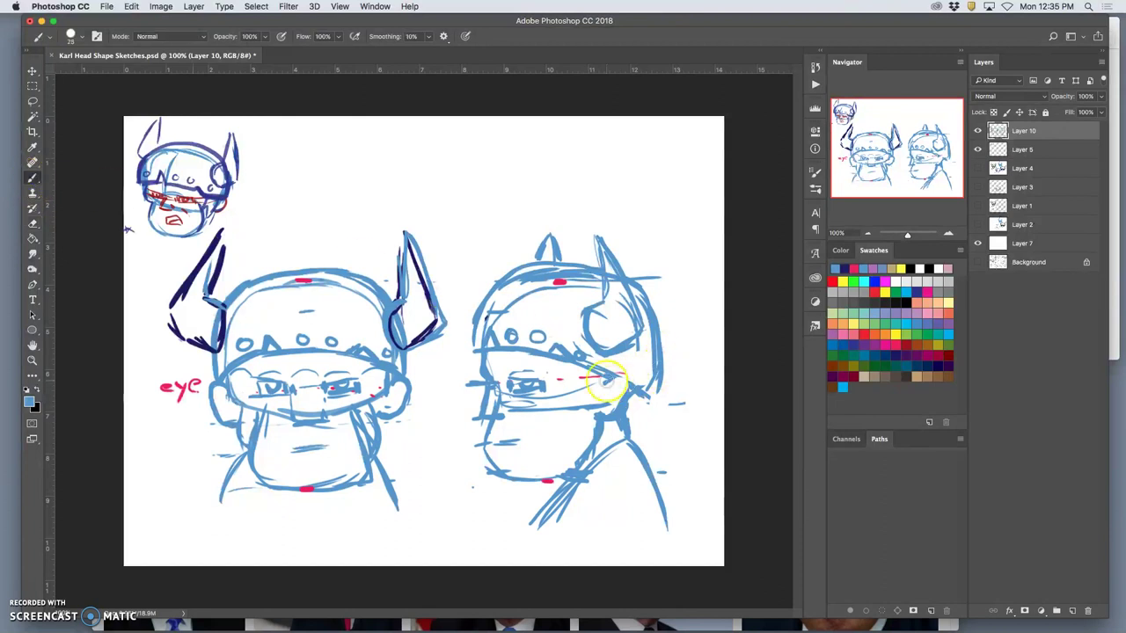
drag(607, 421, 603, 427)
drag(605, 384, 622, 388)
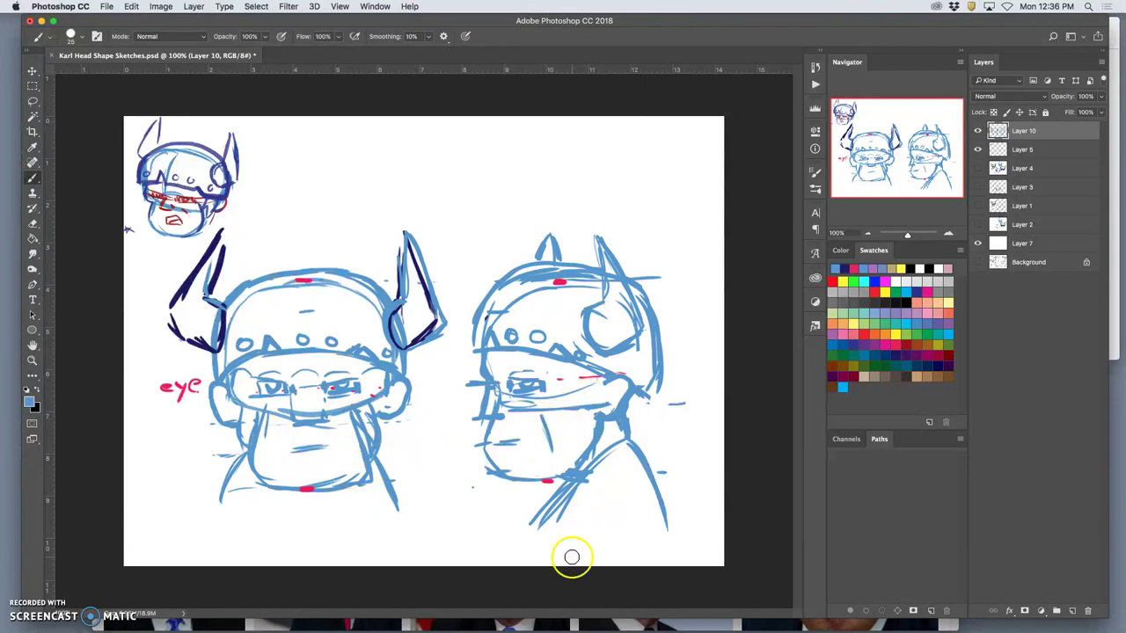
drag(545, 427, 567, 486)
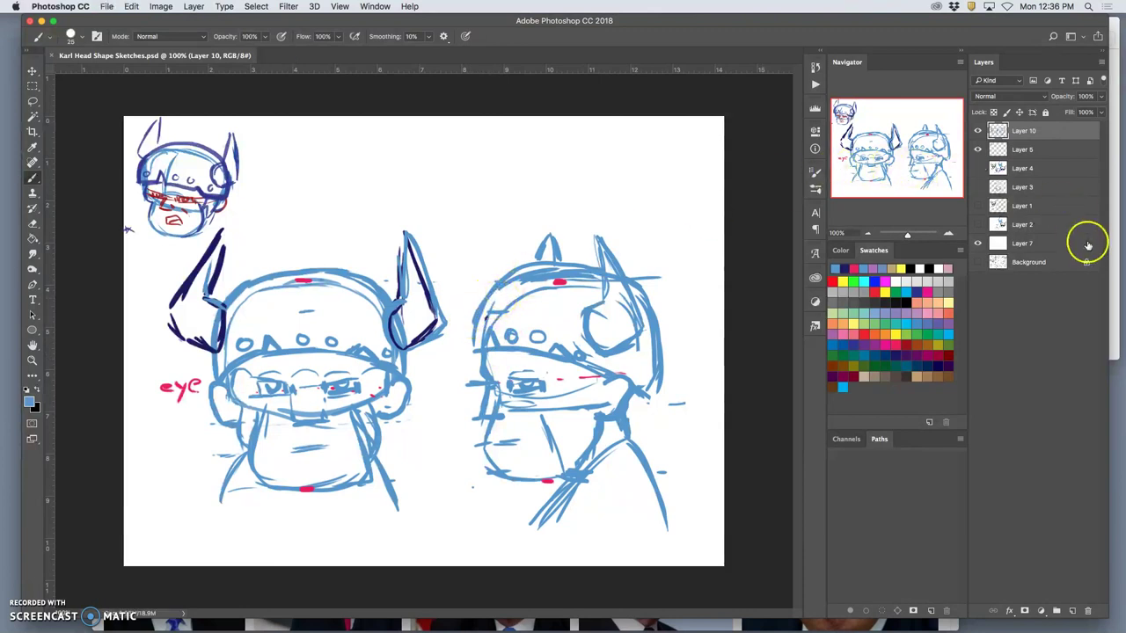
Step: Add a new layer above the sketches and fill it with white at 100% opacity
click(1072, 610)
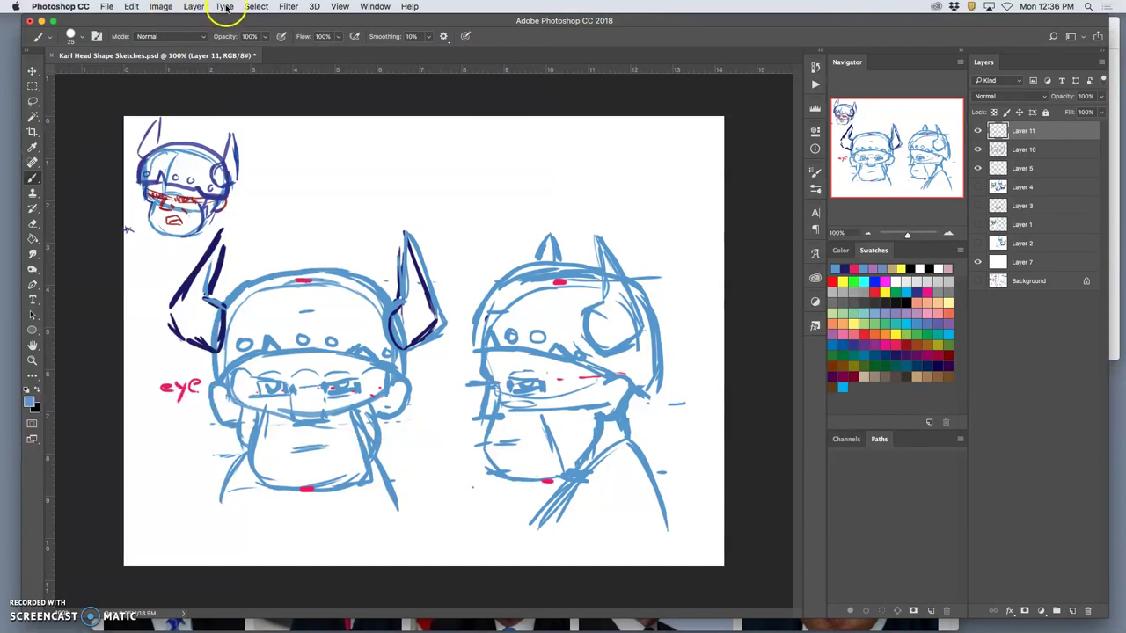
click(132, 6)
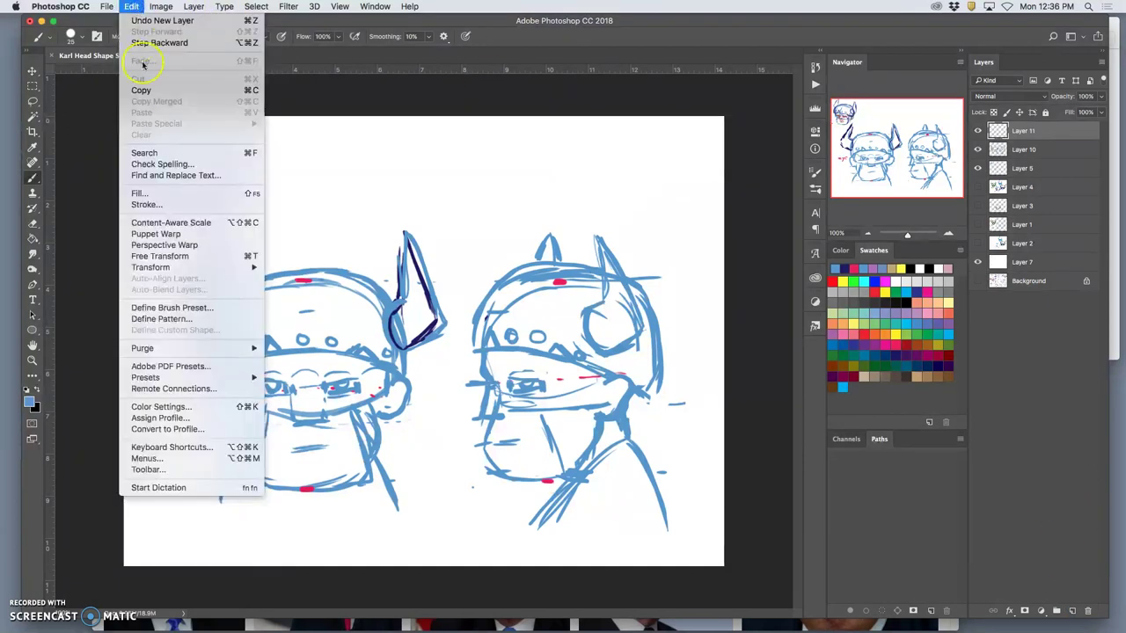
click(154, 193)
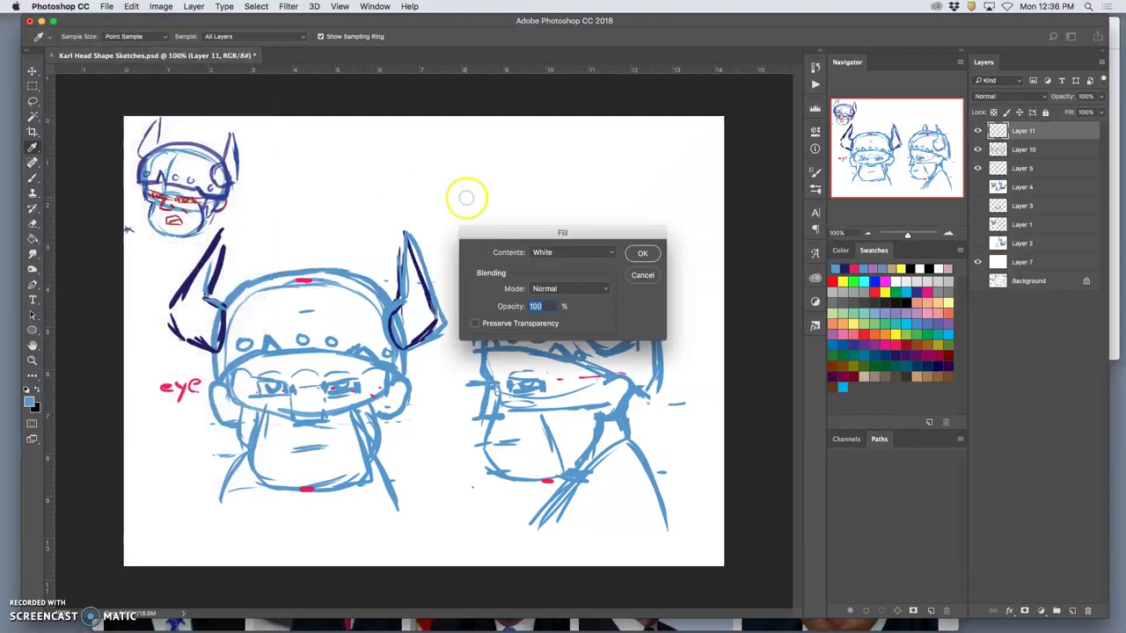
click(641, 256)
key(b)
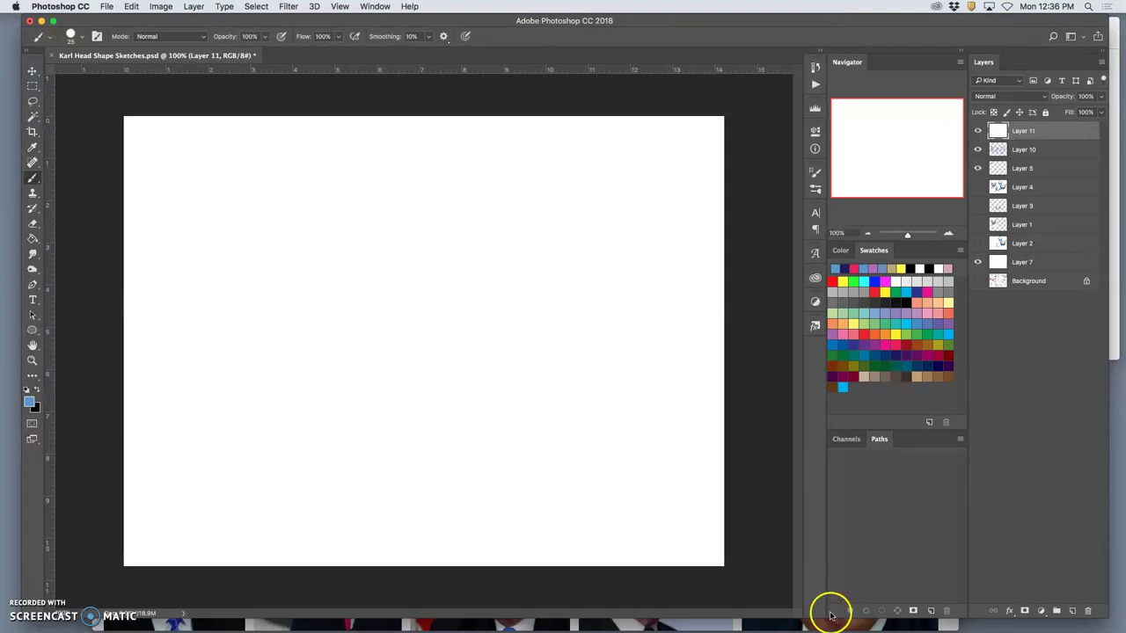
Step: Switch to the Donald Trump image results in Chrome and open the frontal portrait with the red tie in a new tab
click(723, 627)
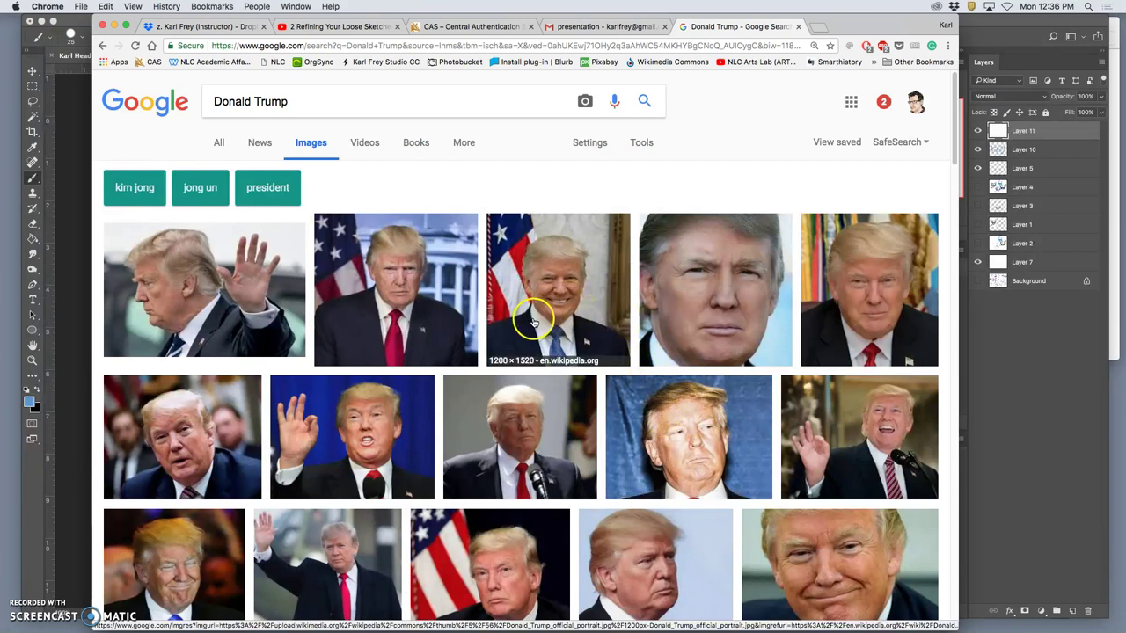
right_click(847, 301)
click(871, 309)
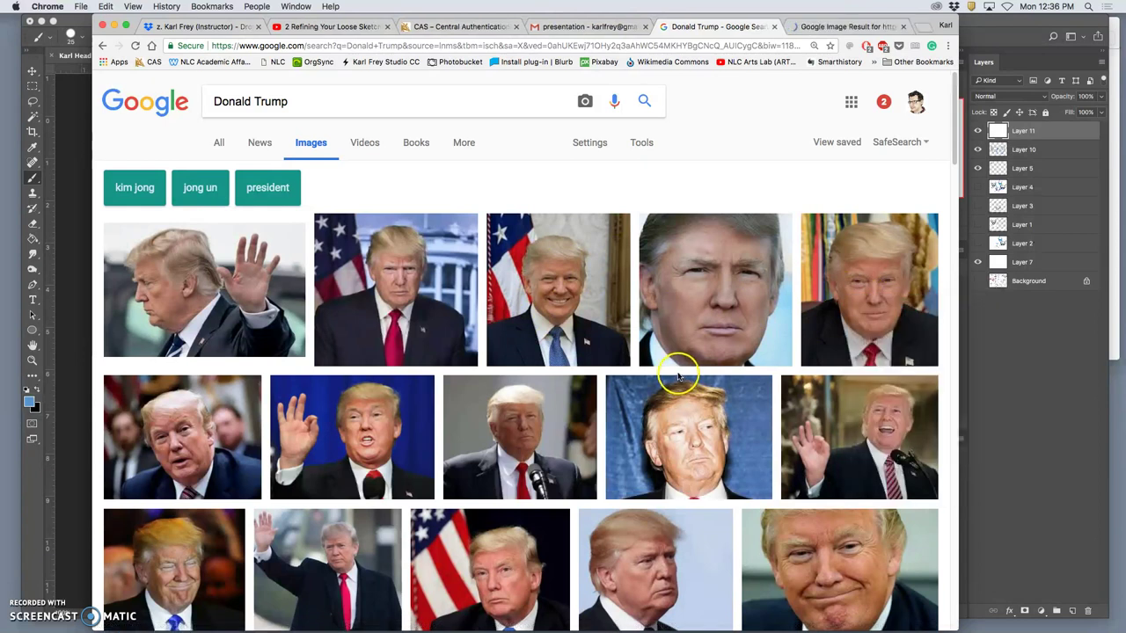
Step: Find a left-facing side-profile photo among the image results and open it in a new tab
scroll(677, 377, down, 3)
scroll(677, 377, down, 2)
scroll(677, 377, down, 3)
scroll(677, 377, down, 3)
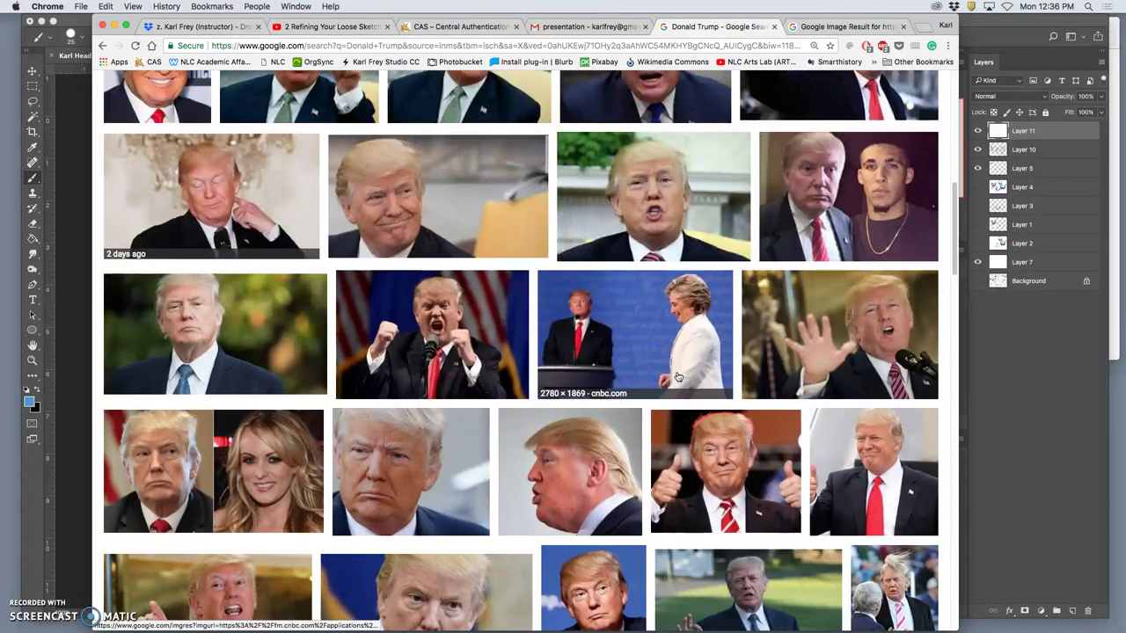
click(668, 387)
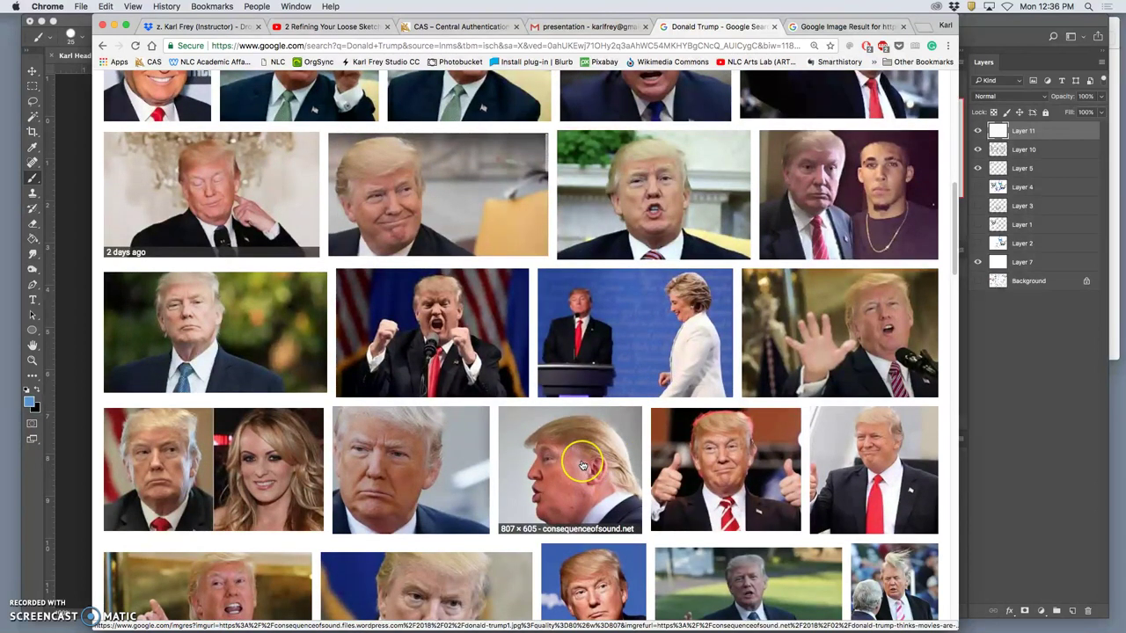
scroll(581, 465, down, 10)
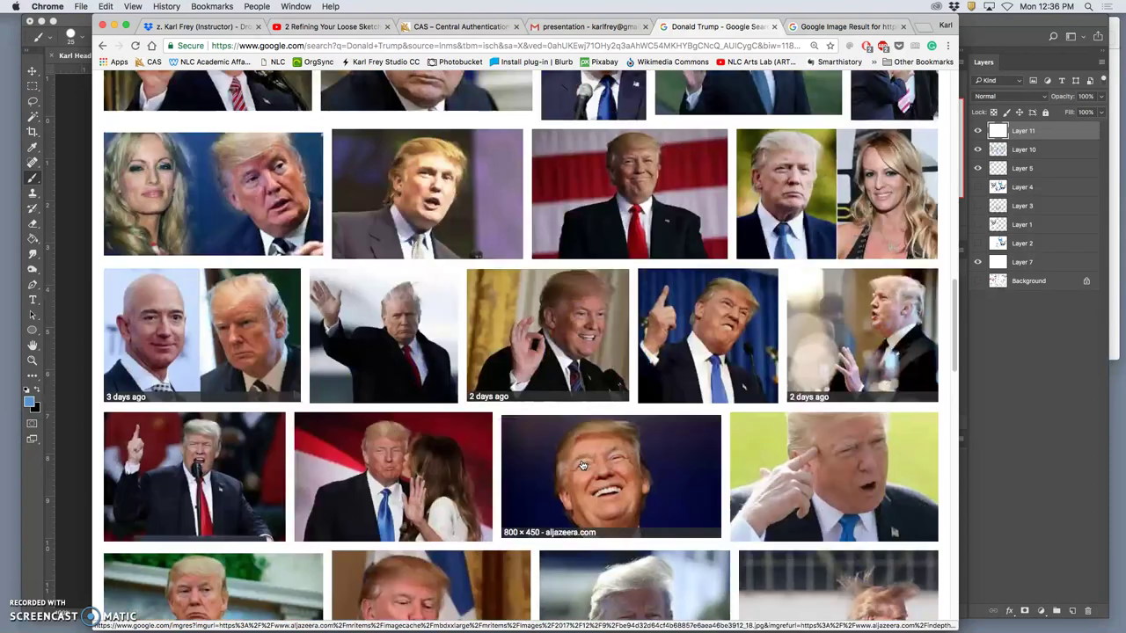
scroll(581, 464, up, 6)
right_click(568, 248)
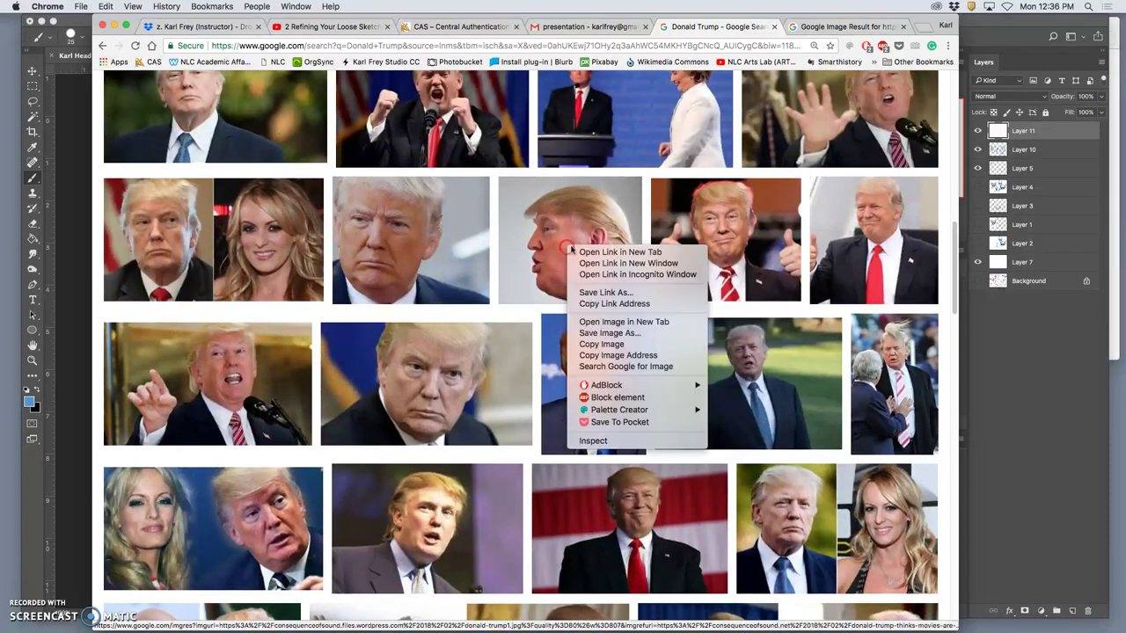
click(616, 253)
Step: Open the side-profile photo with windblown hair in a new tab and return to the start of the image results
scroll(631, 444, down, 7)
right_click(807, 475)
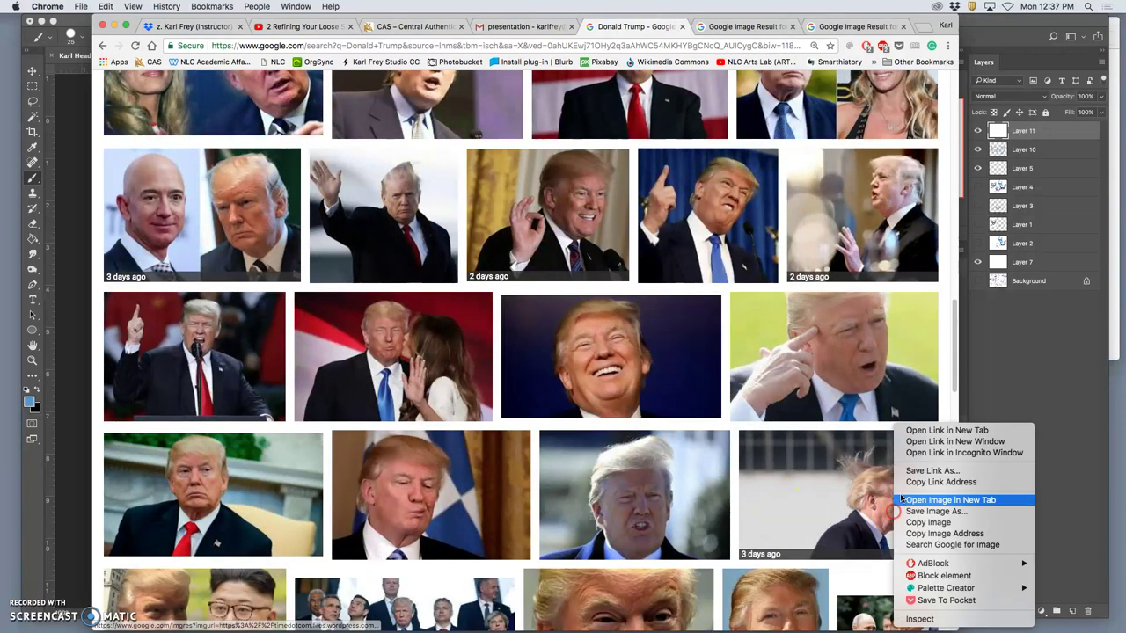
click(914, 429)
scroll(657, 429, up, 1)
scroll(657, 429, up, 10)
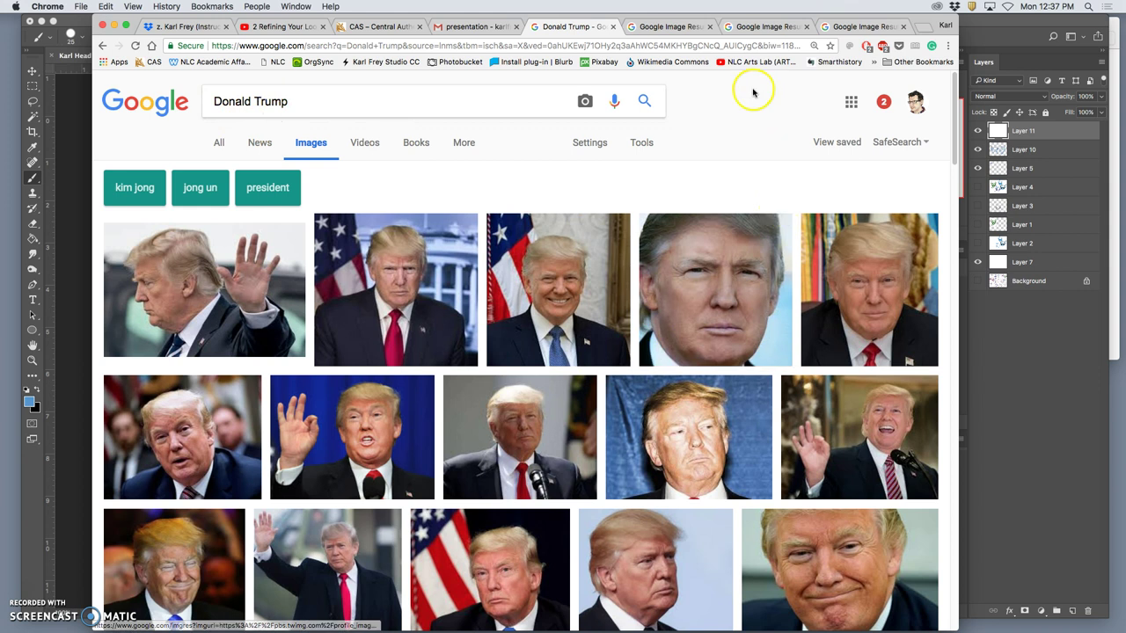
Step: Place the frontal portrait in the Photoshop document, scale it to about 63% and position it on the left half of the canvas
click(682, 32)
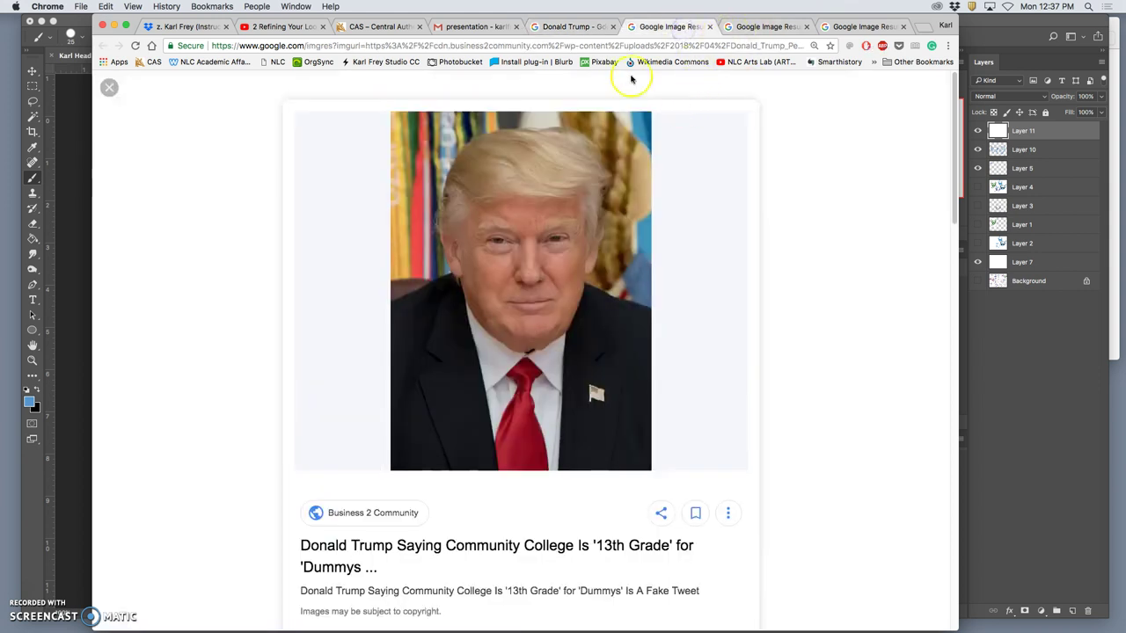
drag(564, 18, 869, 300)
drag(837, 507, 239, 294)
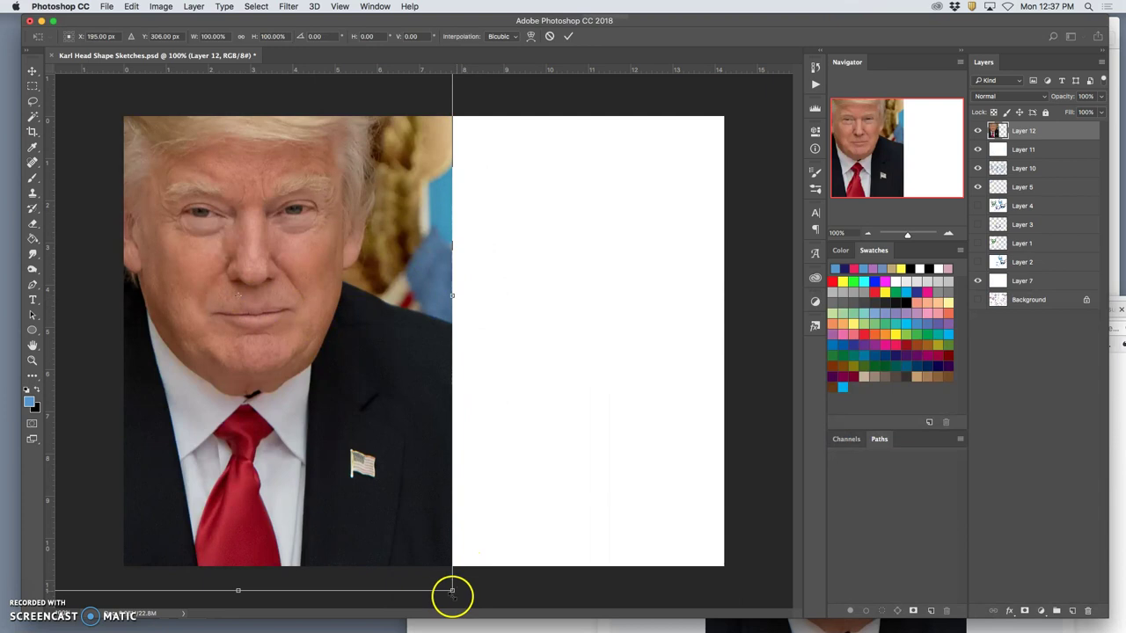
drag(451, 592, 348, 500)
drag(286, 303, 396, 382)
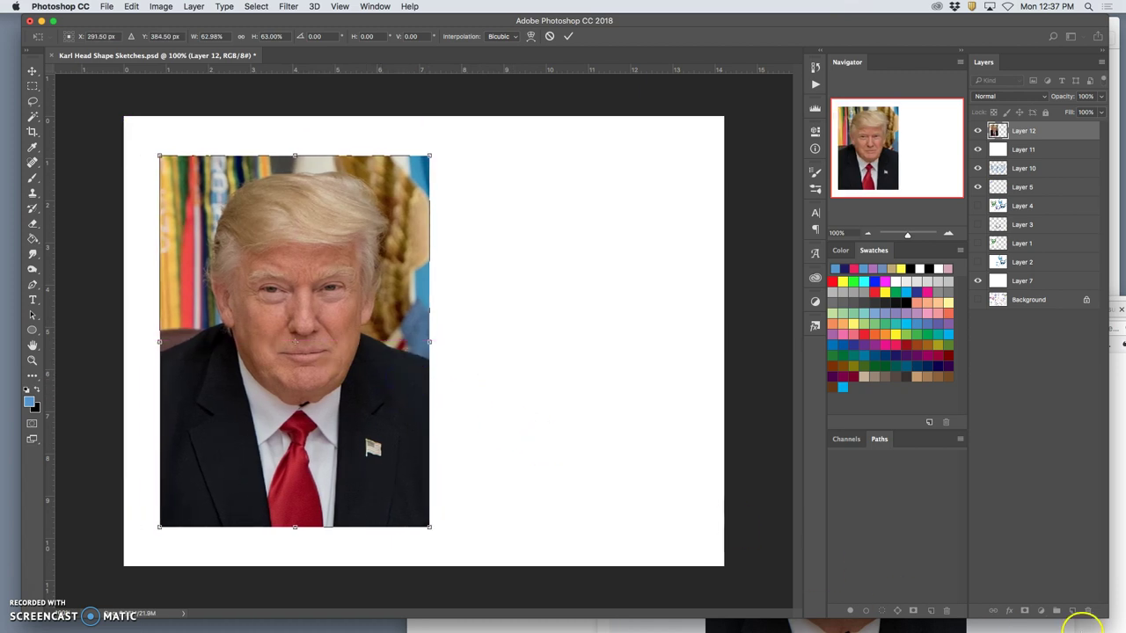
Step: Switch back to Chrome, move its window clear of the canvas and bring up the windblown side-profile photo
click(1118, 626)
drag(1029, 301, 880, 82)
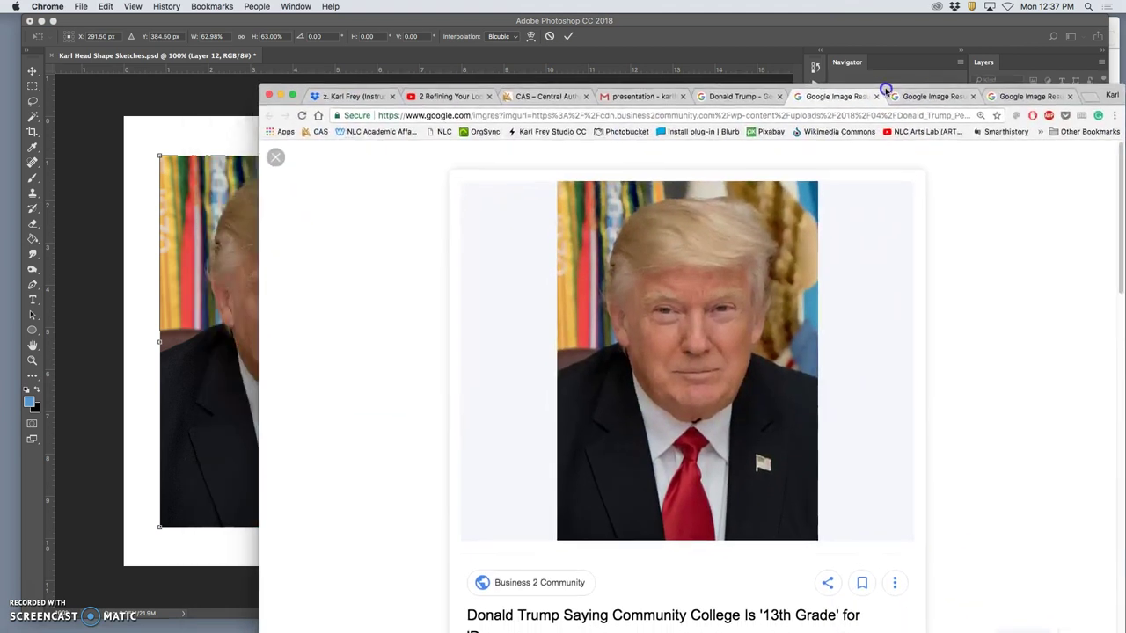
click(911, 89)
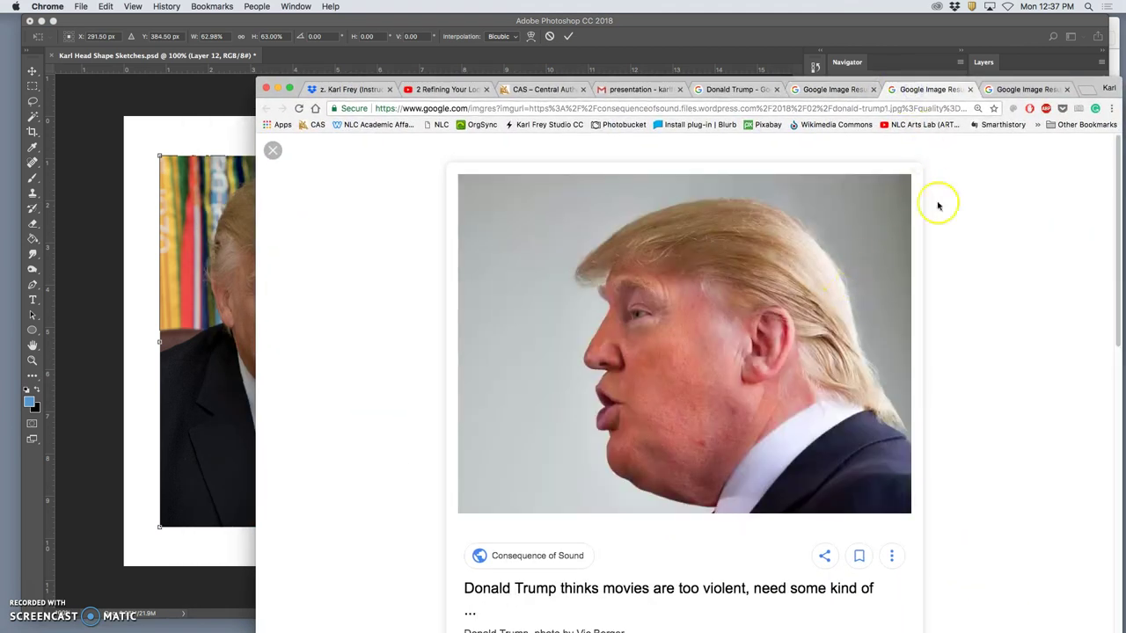
click(1023, 90)
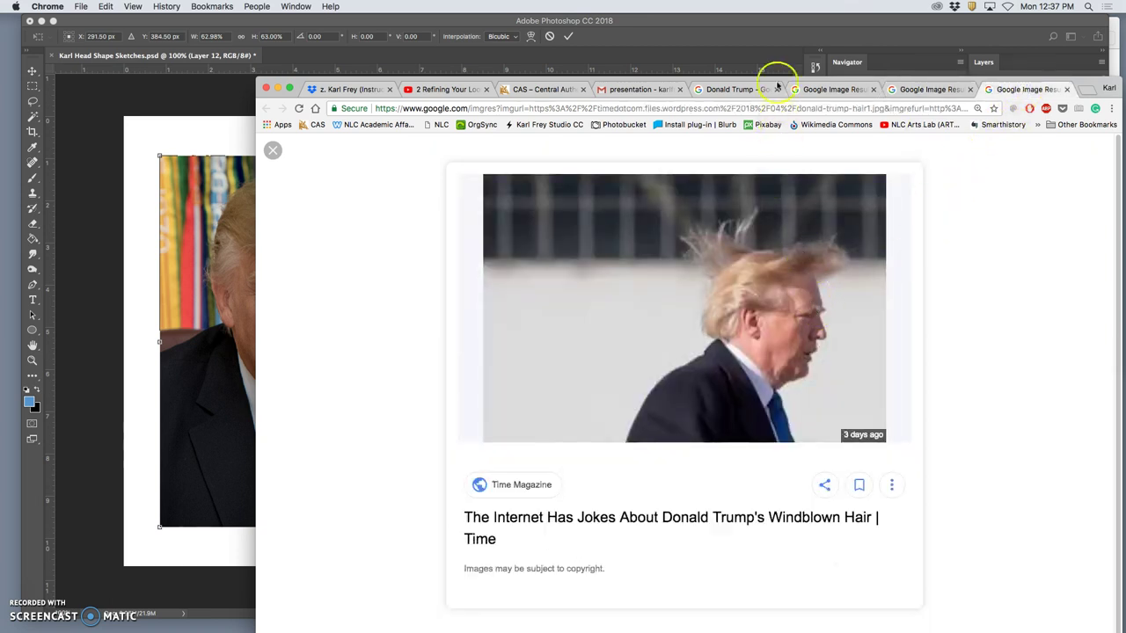
Step: Apply the frontal portrait's resize in Photoshop and place the windblown side-profile photo from Chrome in the document
drag(774, 281, 228, 325)
drag(755, 343, 143, 547)
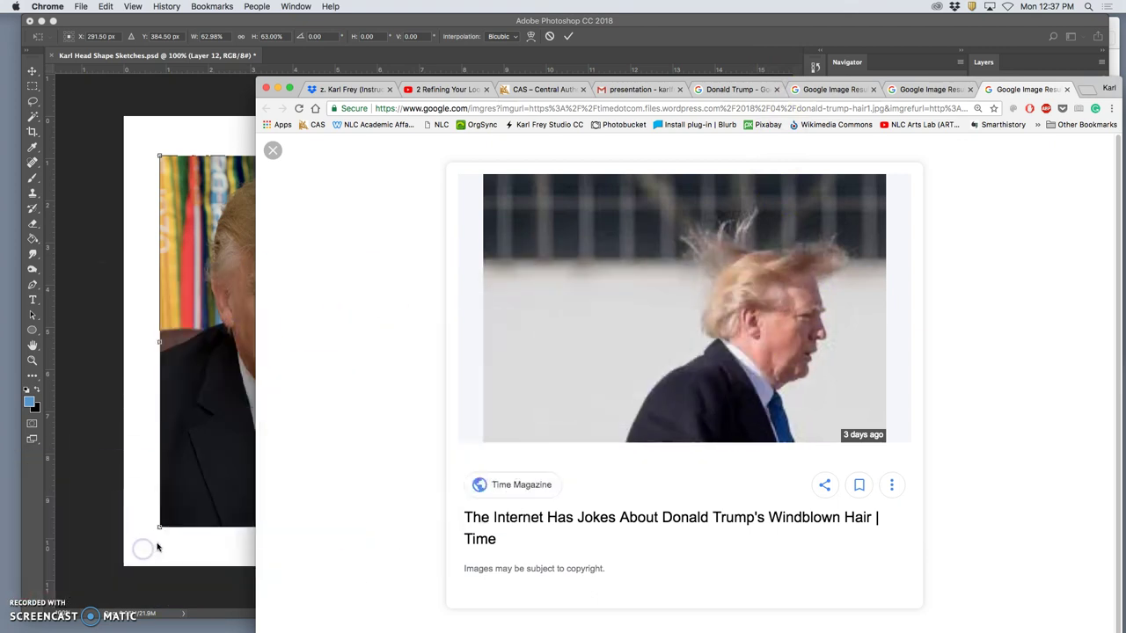
click(204, 363)
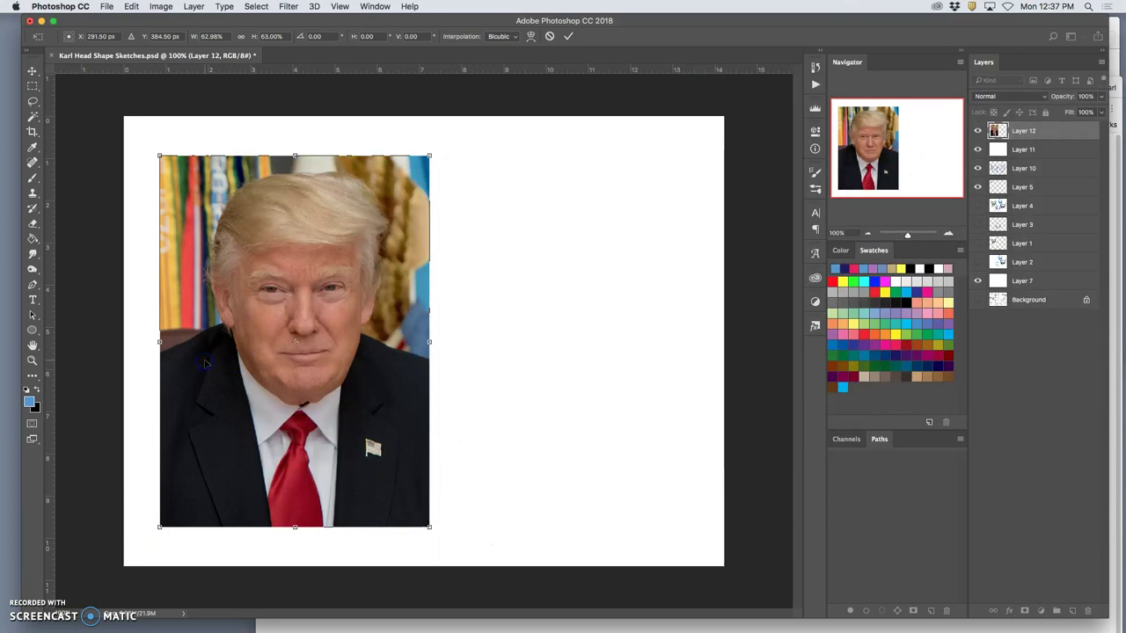
key(Return)
click(1112, 281)
drag(780, 284, 141, 417)
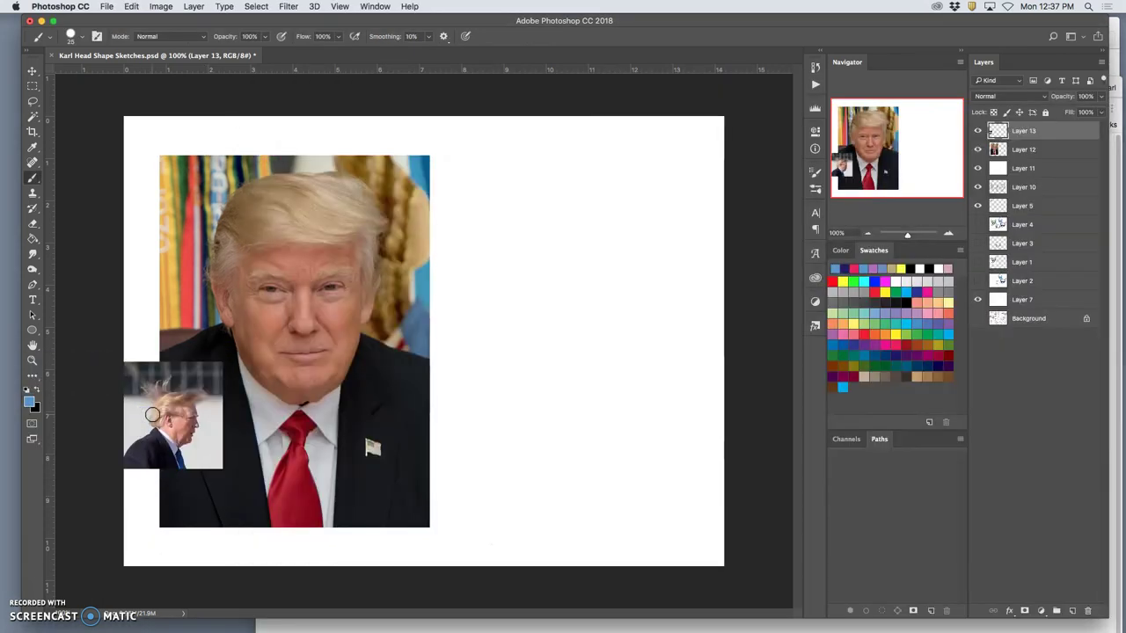
Step: Move the profile photo to the portrait's right edge and place its layer below the portrait's layer
click(33, 71)
drag(182, 409, 487, 201)
drag(1022, 132, 1023, 155)
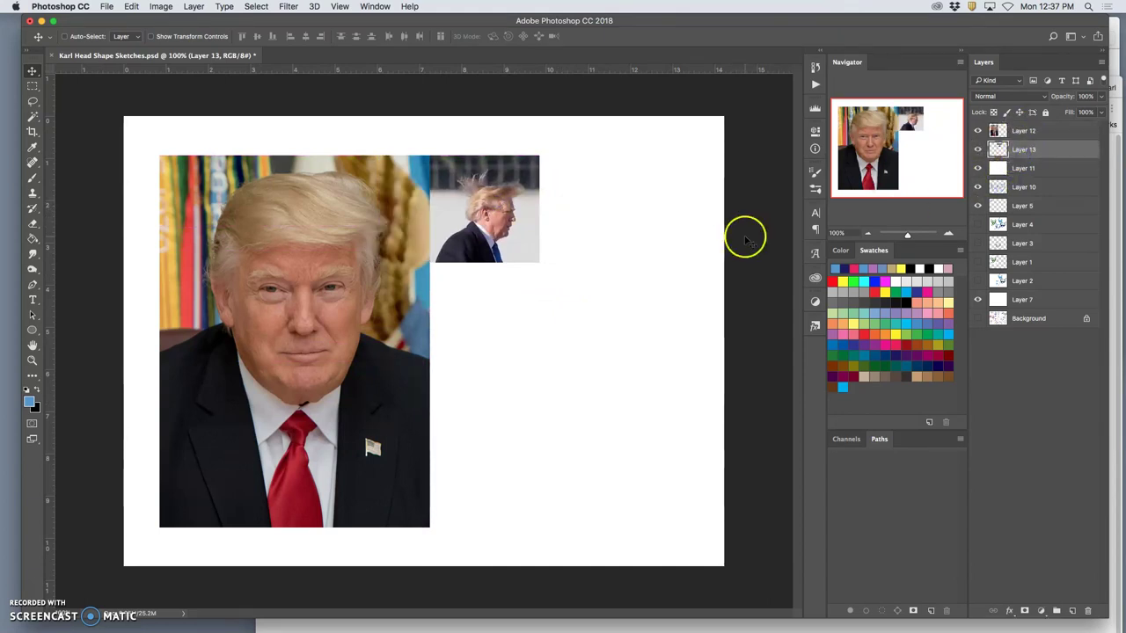
Step: Add horizontal guides at the portrait's crown and chin, and enlarge the profile photo to about 406% so its head fits between them
drag(407, 71, 404, 182)
drag(386, 71, 376, 391)
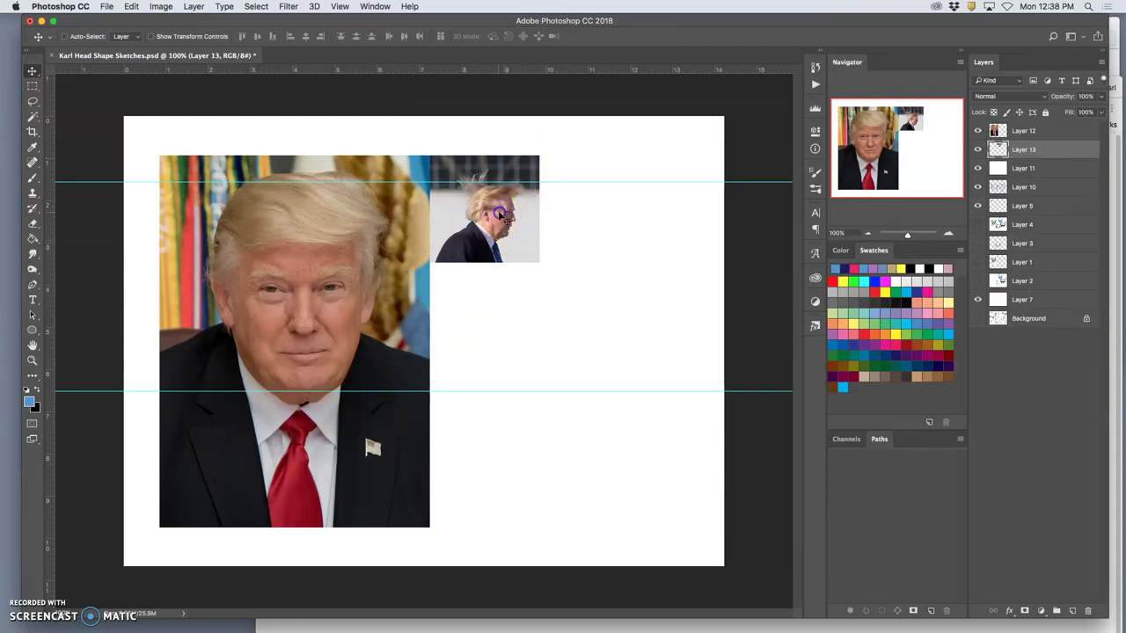
key(super+t)
drag(536, 259, 962, 519)
drag(709, 361, 467, 267)
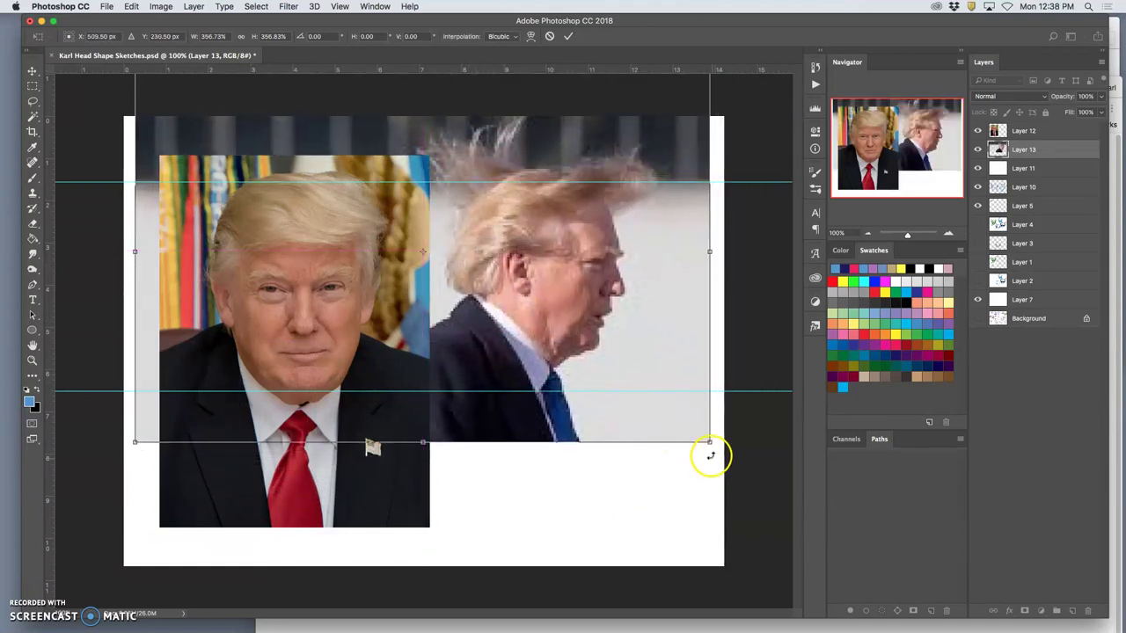
drag(709, 445, 777, 514)
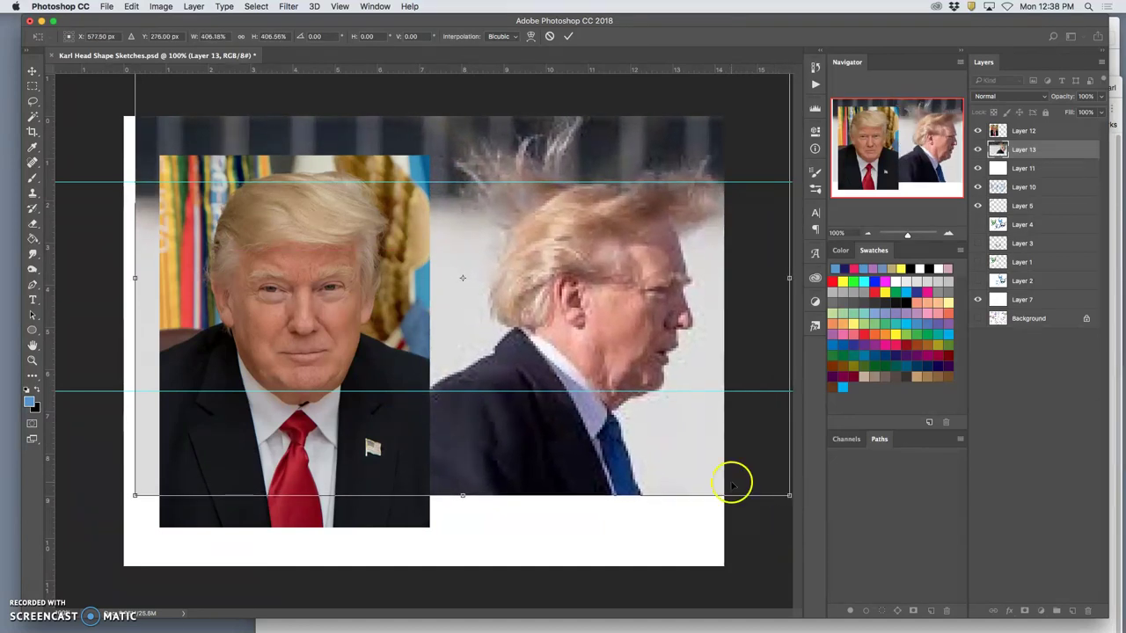
key(Return)
Step: Flip the profile photo horizontally and move it beside the frontal portrait so the whole head shows
right_click(611, 320)
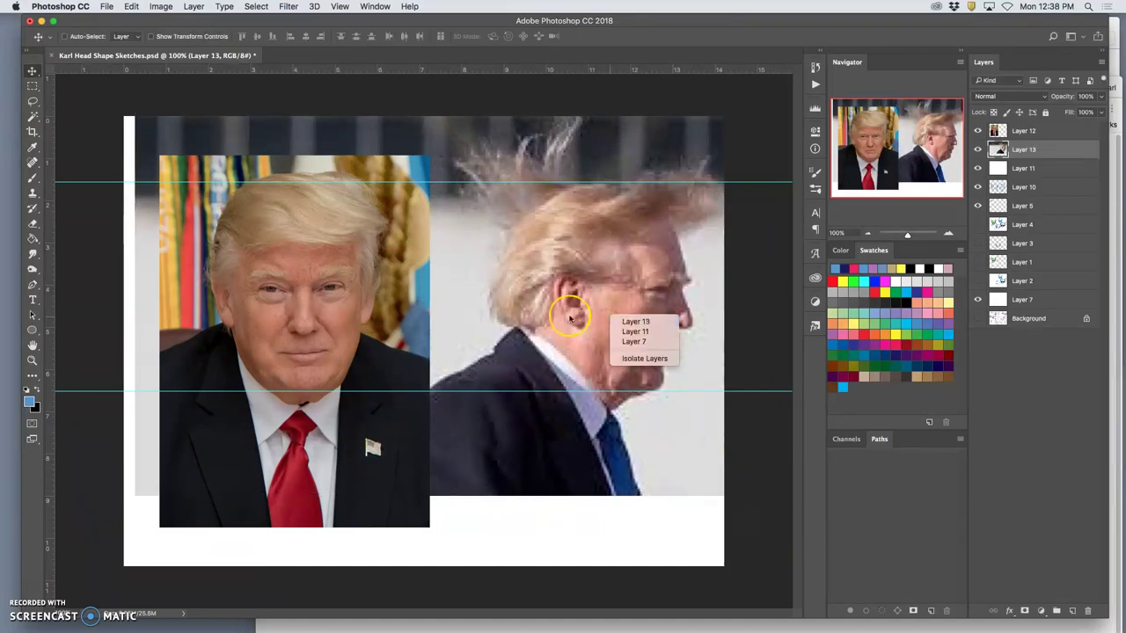
click(570, 318)
key(super+t)
right_click(583, 319)
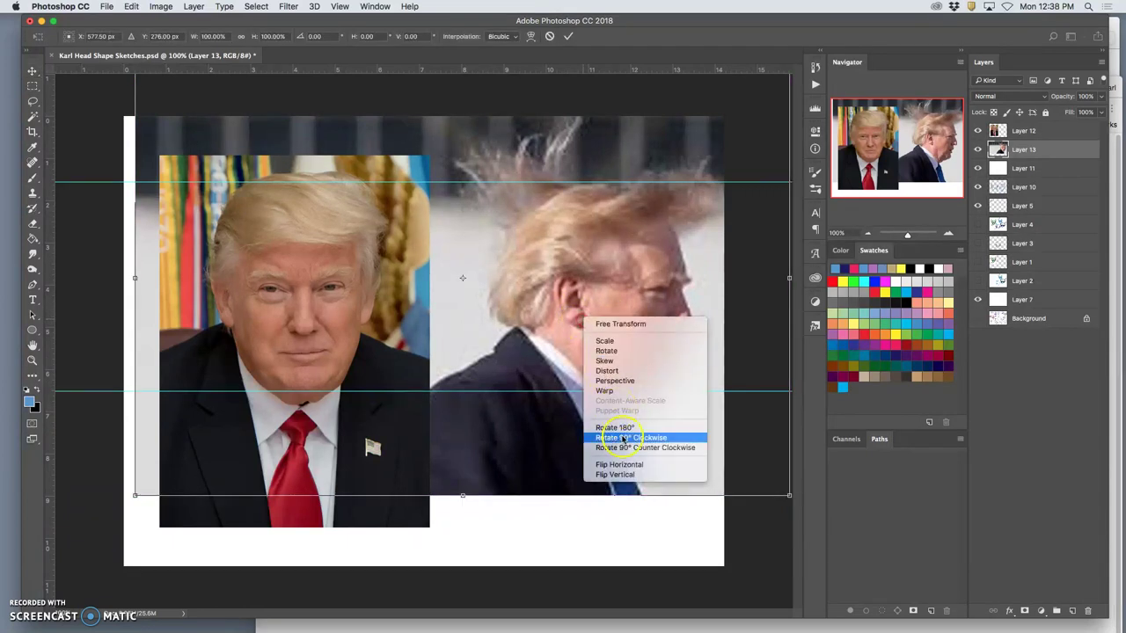
click(620, 466)
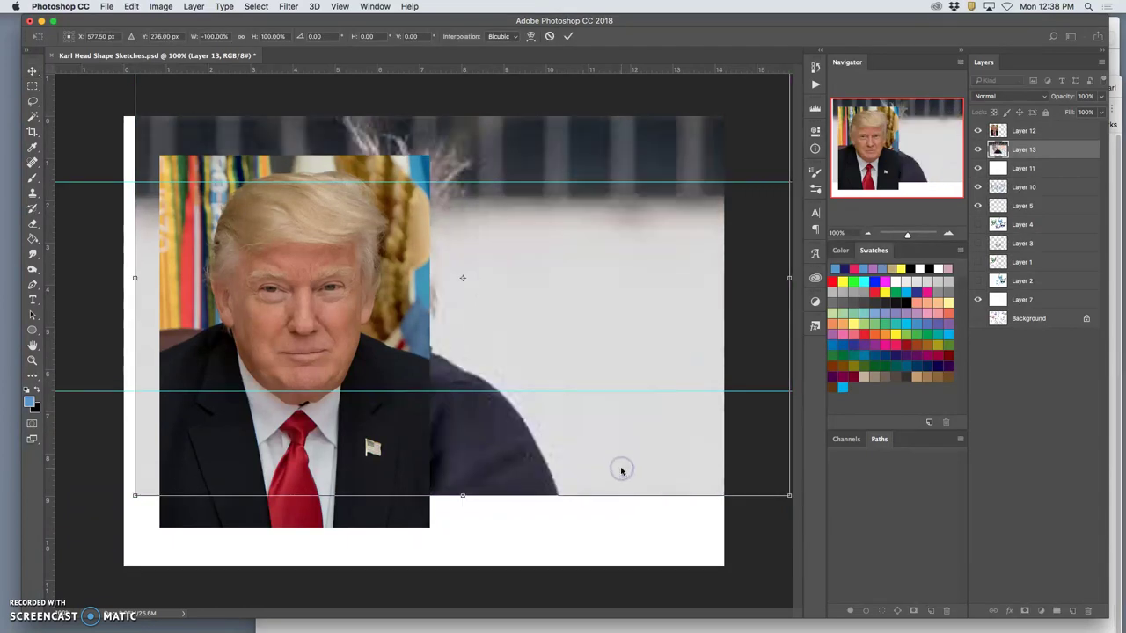
drag(469, 328, 692, 333)
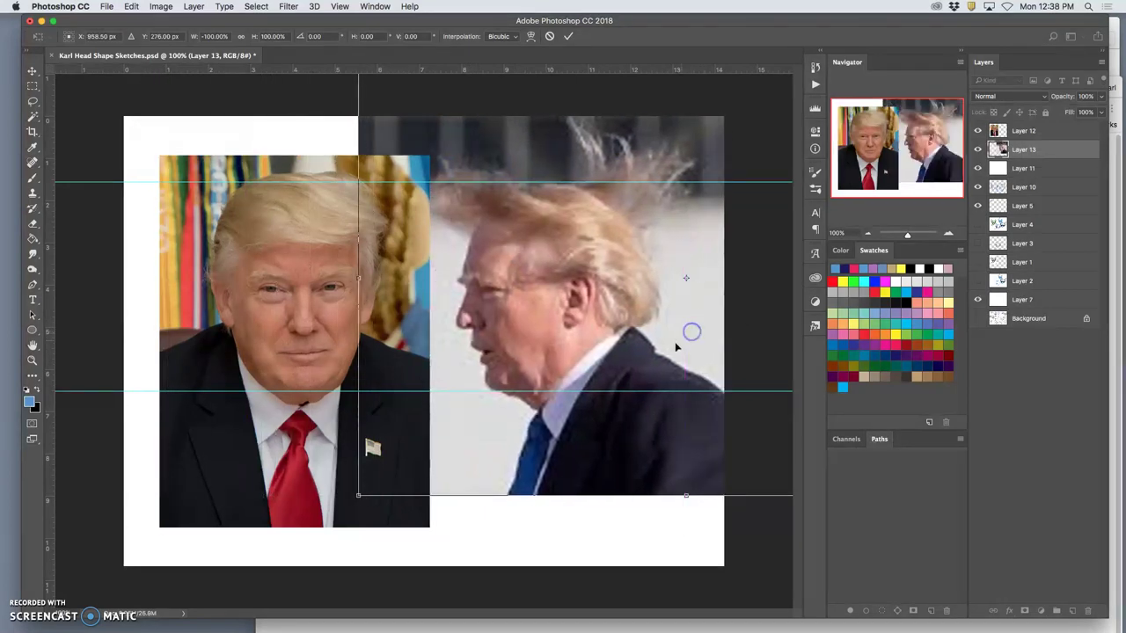
key(Return)
click(264, 178)
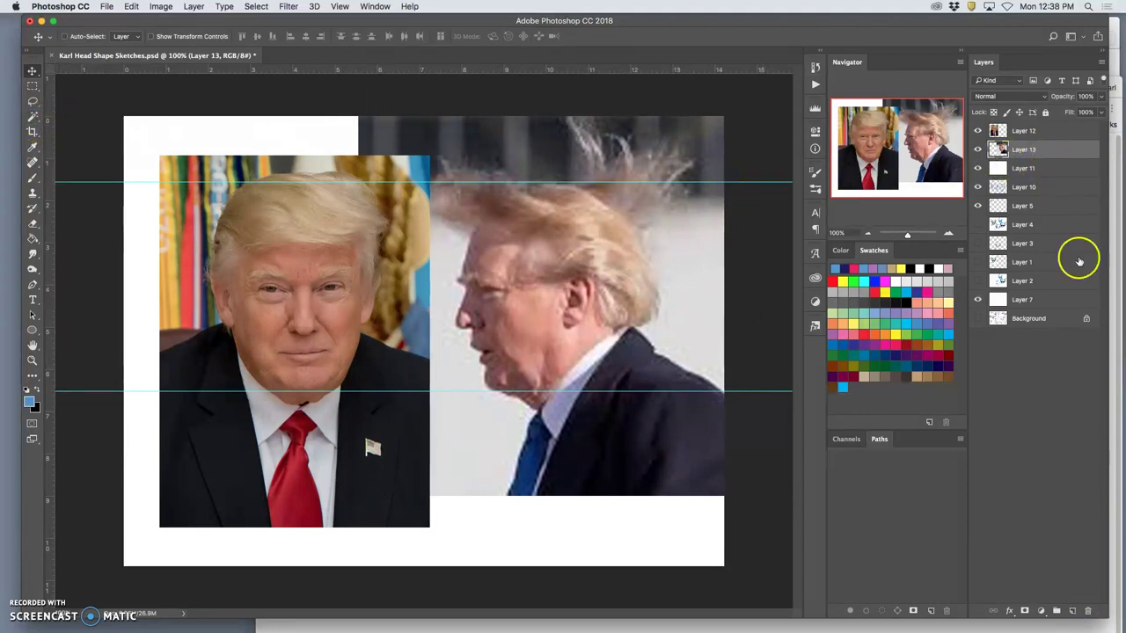
Step: Add a layer above both photos, fill it with white in Normal mode and lower its opacity to 50%
click(1067, 138)
click(1074, 610)
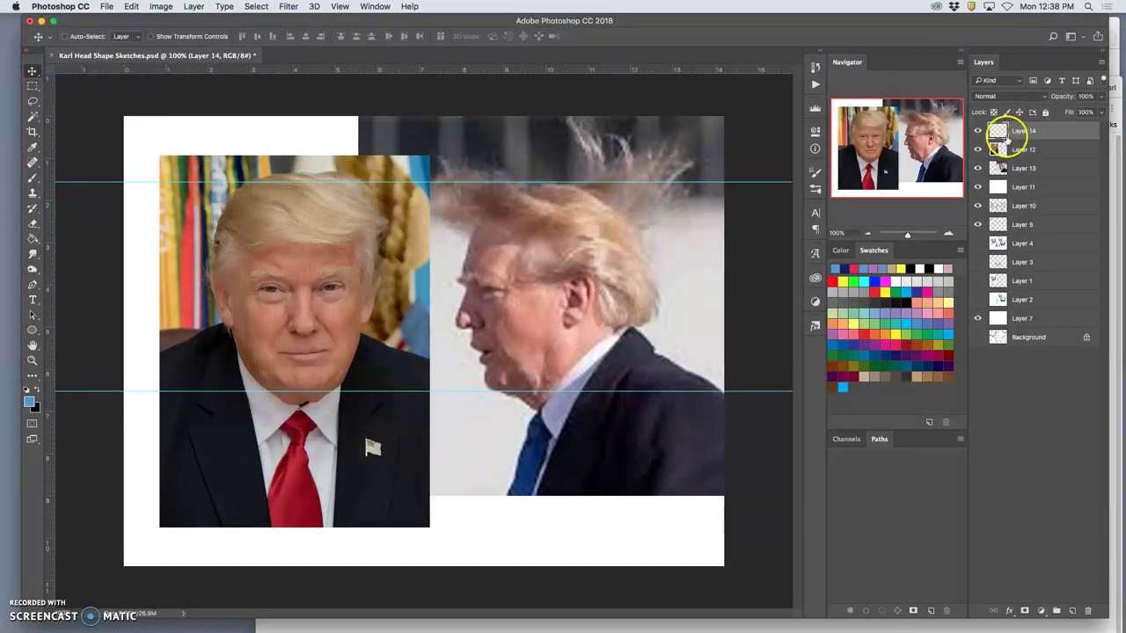
click(132, 6)
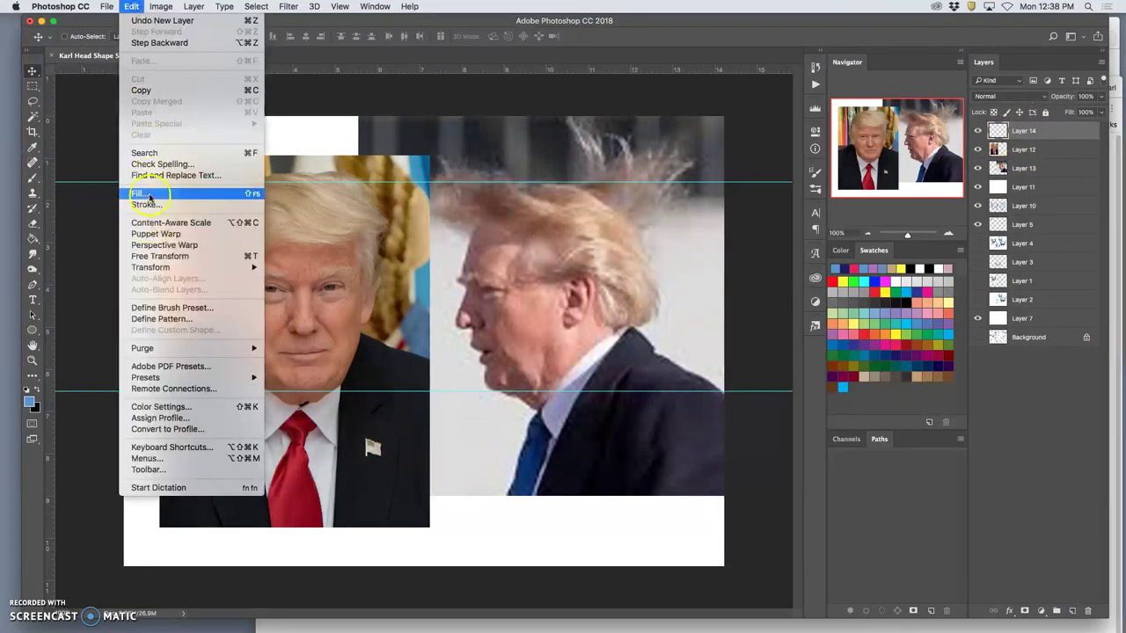
click(154, 195)
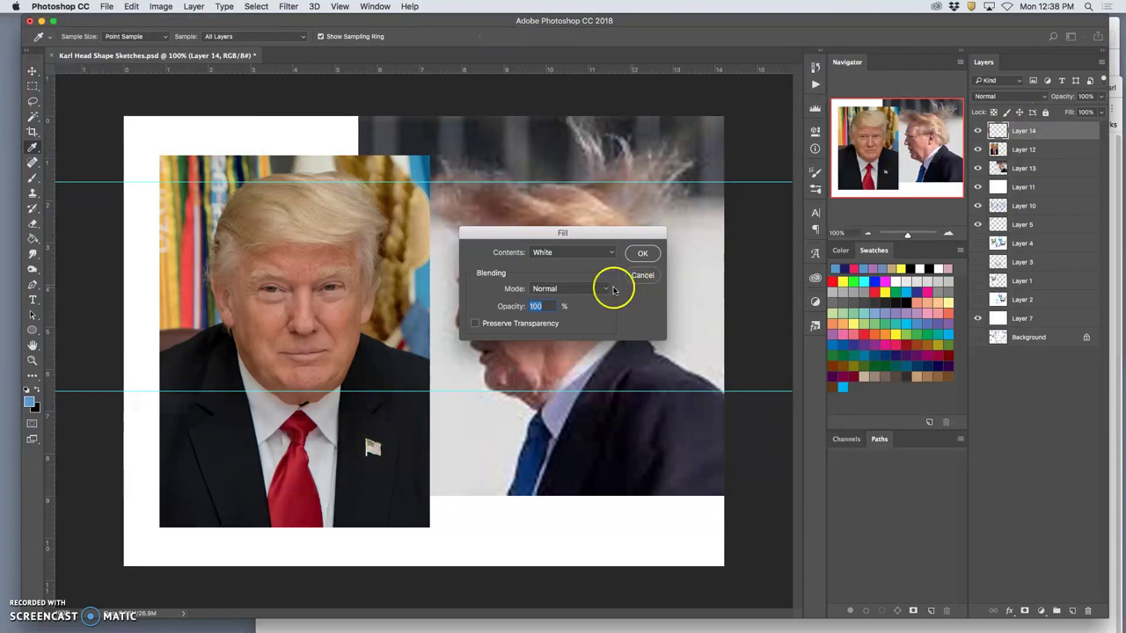
click(643, 253)
key(v)
click(1101, 98)
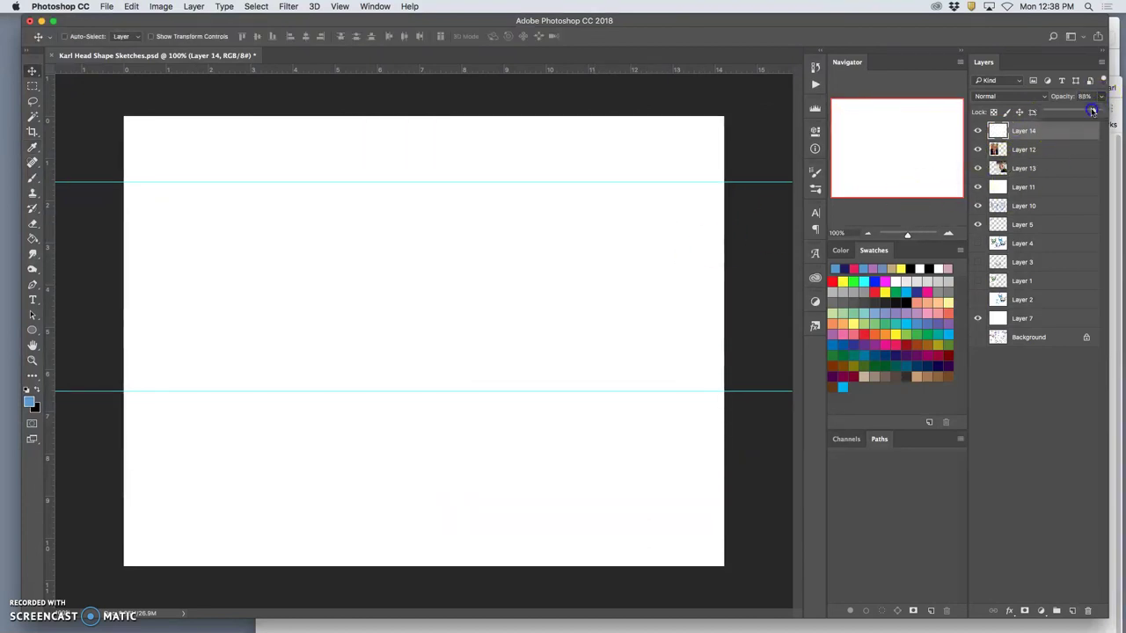
drag(1077, 111, 1075, 111)
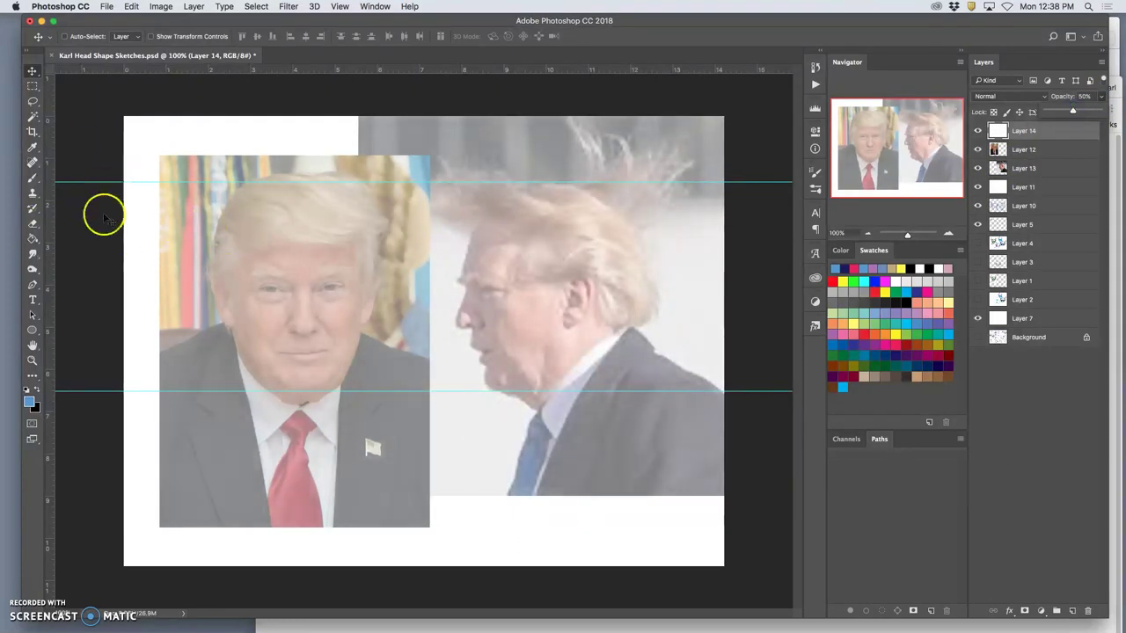
Step: Add an empty layer above the white overlay and remove both horizontal guides from the canvas
click(33, 177)
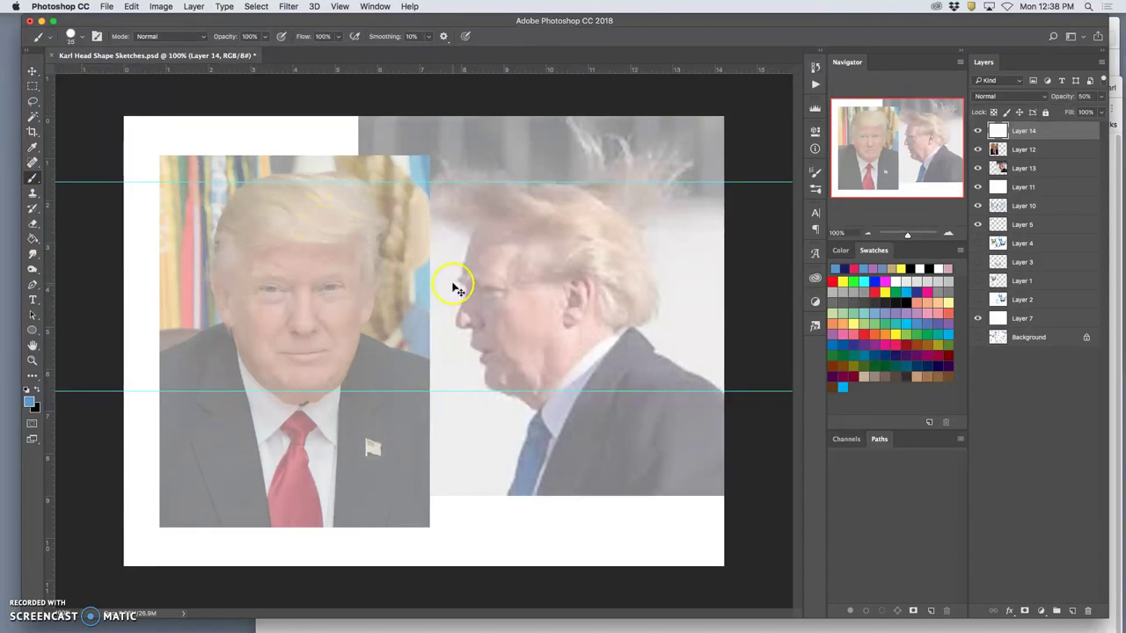
click(1077, 612)
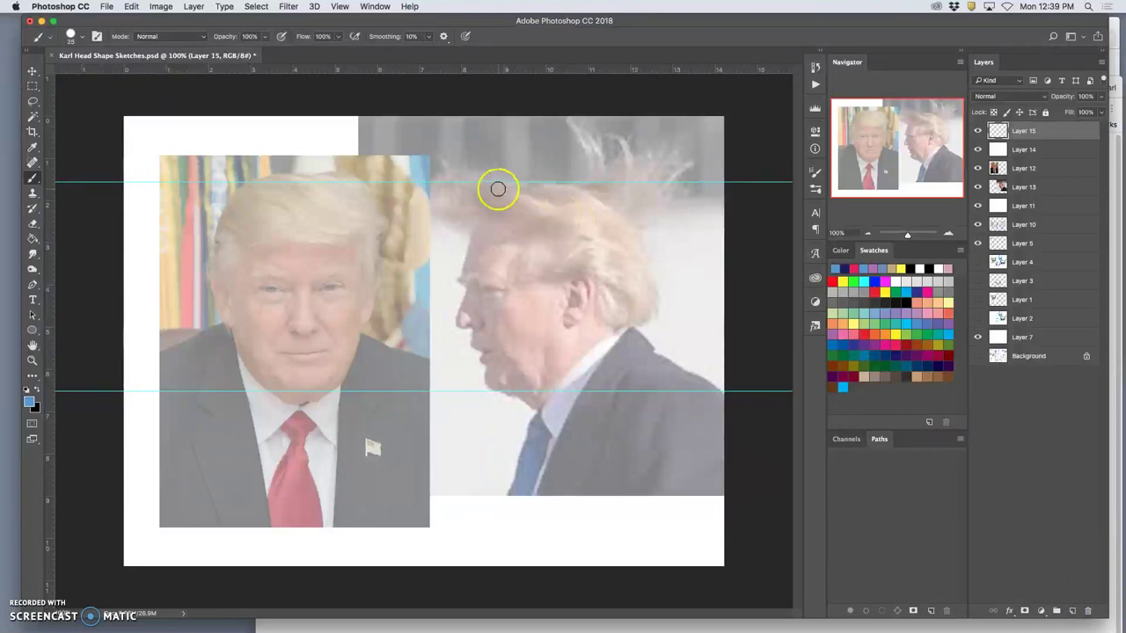
click(33, 70)
drag(127, 182, 145, 70)
drag(167, 395, 190, 55)
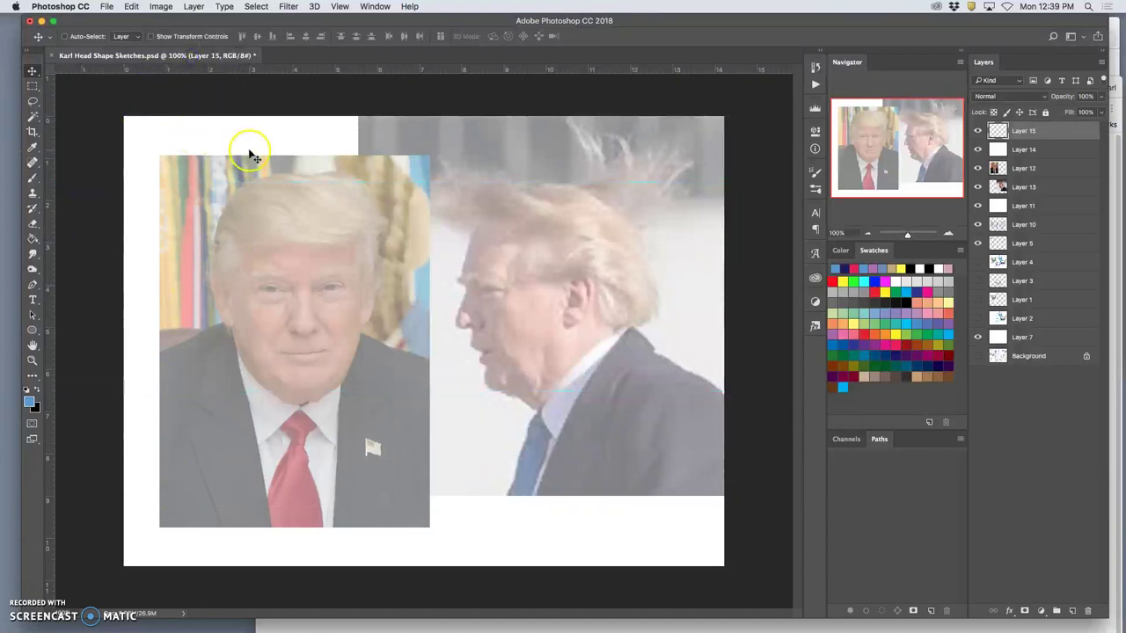
Step: Brush a blue circle around the frontal portrait's cranium, from the crown to below the nose, and erase the stray inner line
click(33, 177)
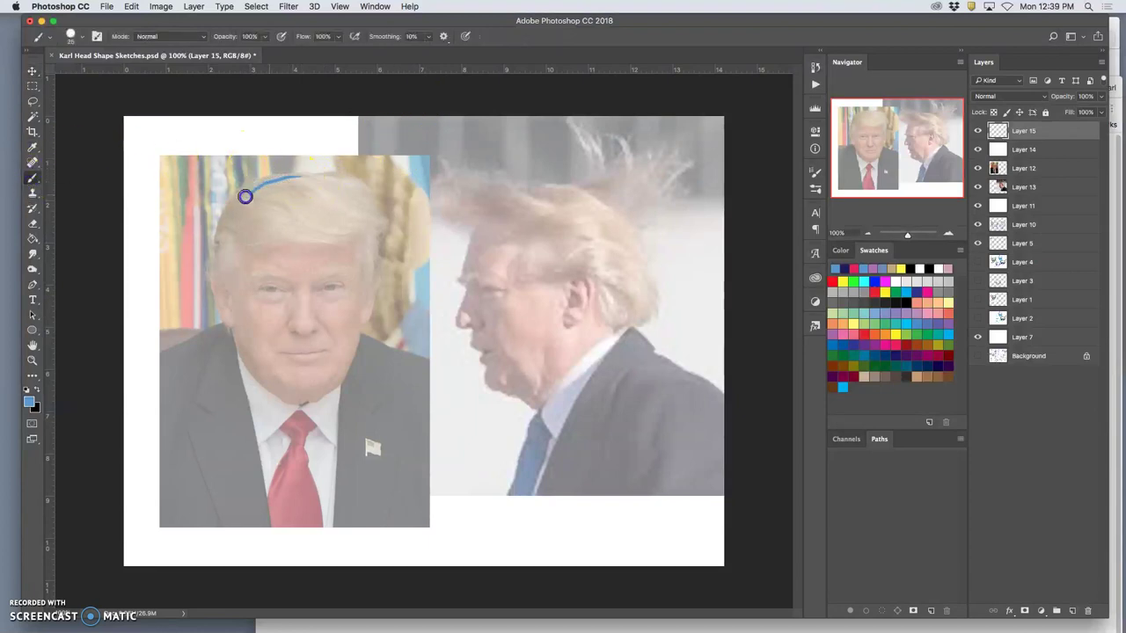
drag(267, 319, 318, 325)
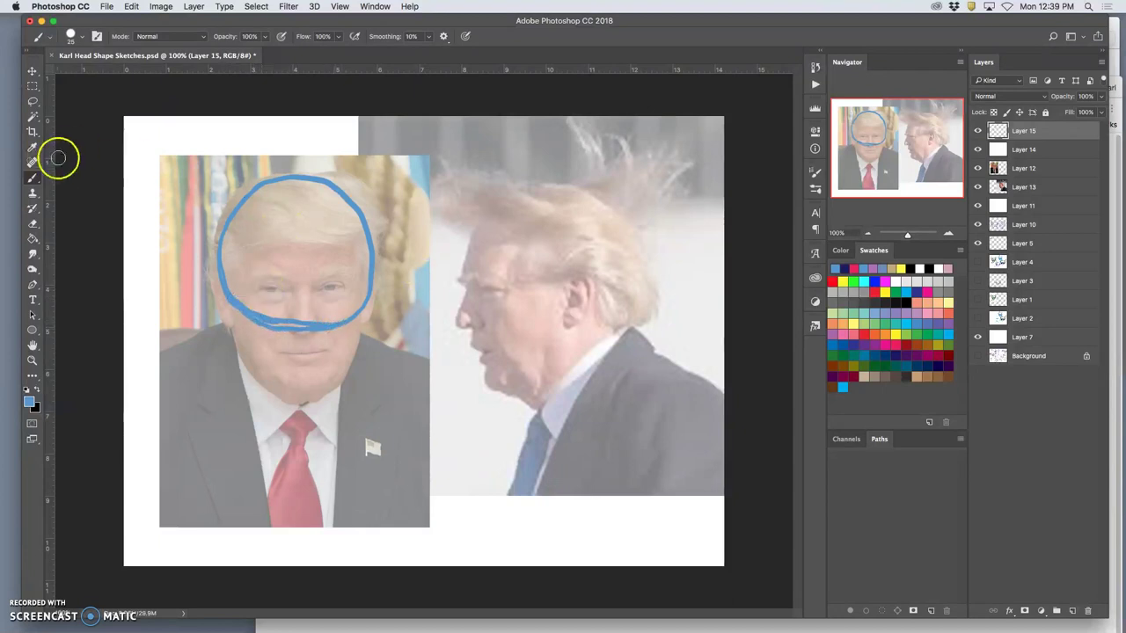
click(32, 223)
mouse_move(256, 306)
mouse_down()
mouse_move(244, 299)
mouse_move(294, 322)
mouse_move(329, 309)
mouse_up()
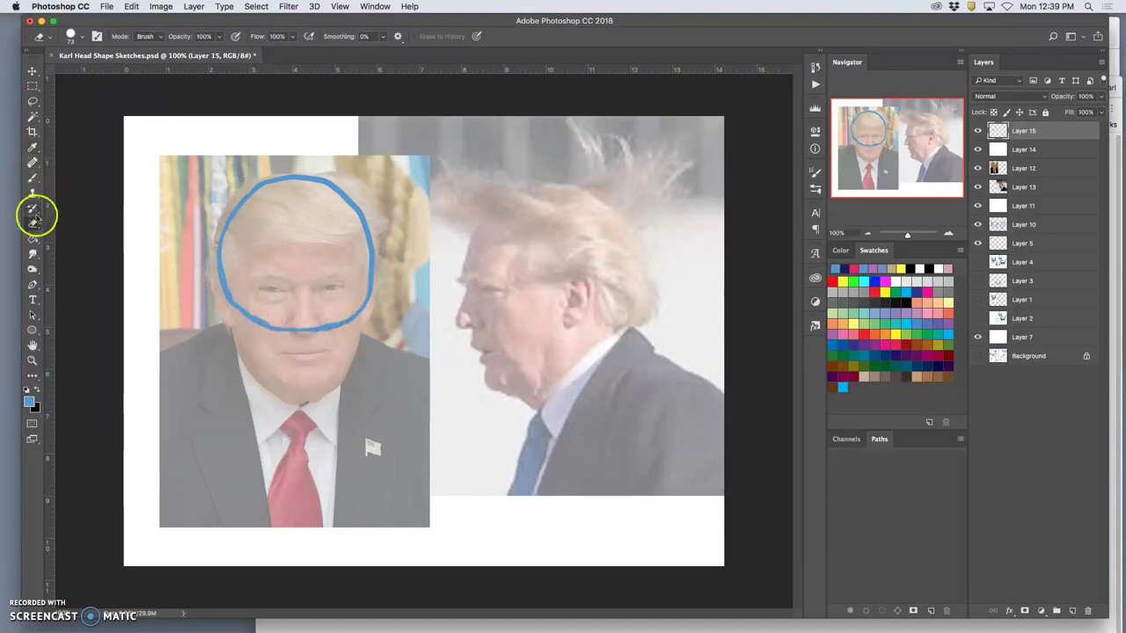
Step: Brush a matching blue circle over the profile head's cranium and add a horizontal guide near the tops of the two circles
click(33, 178)
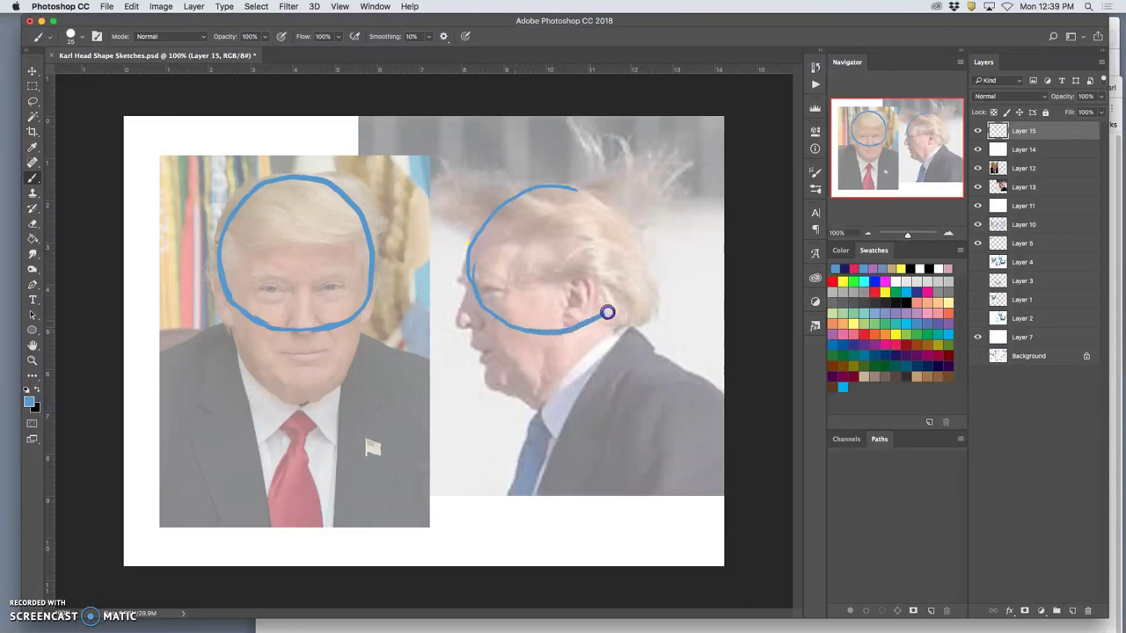
drag(442, 70, 445, 182)
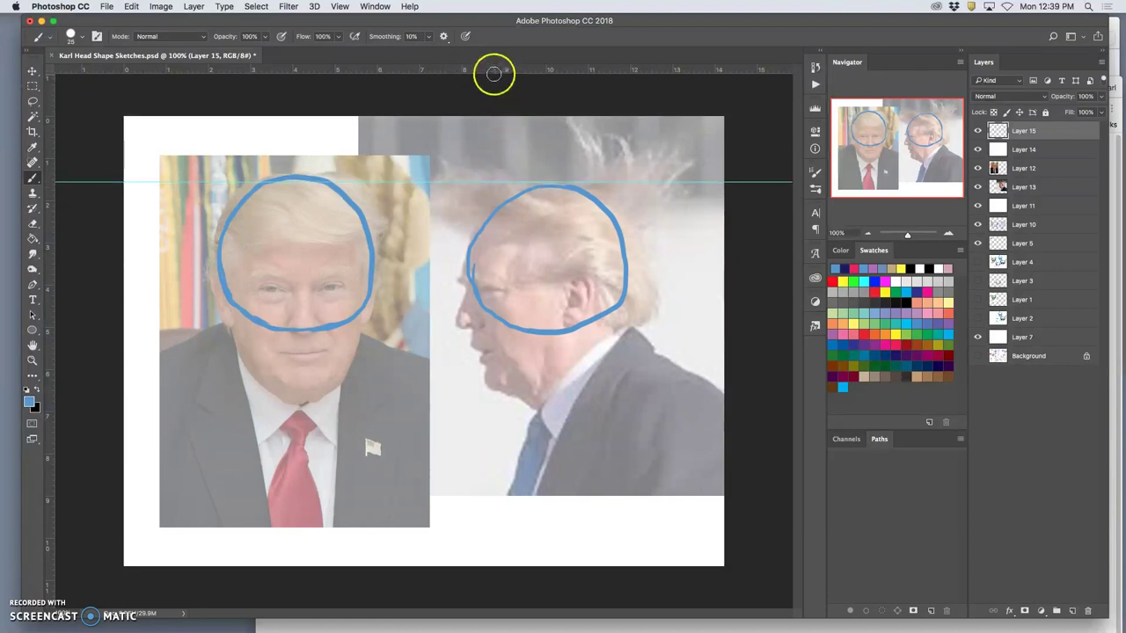